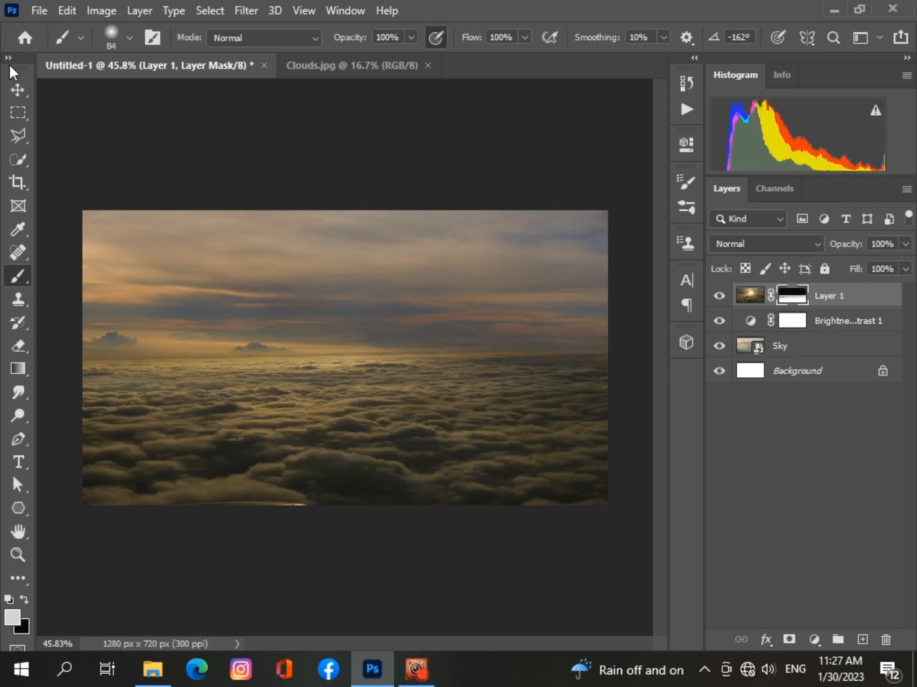
Add a Brightness/Contrast adjustment clipped to Layer 1 and use it to darken the clouds.
{"action": "left_click", "coordinate": [814, 639]}
{"action": "left_click", "coordinate": [812, 384]}
{"action": "key", "text": "ctrl+alt+g"}
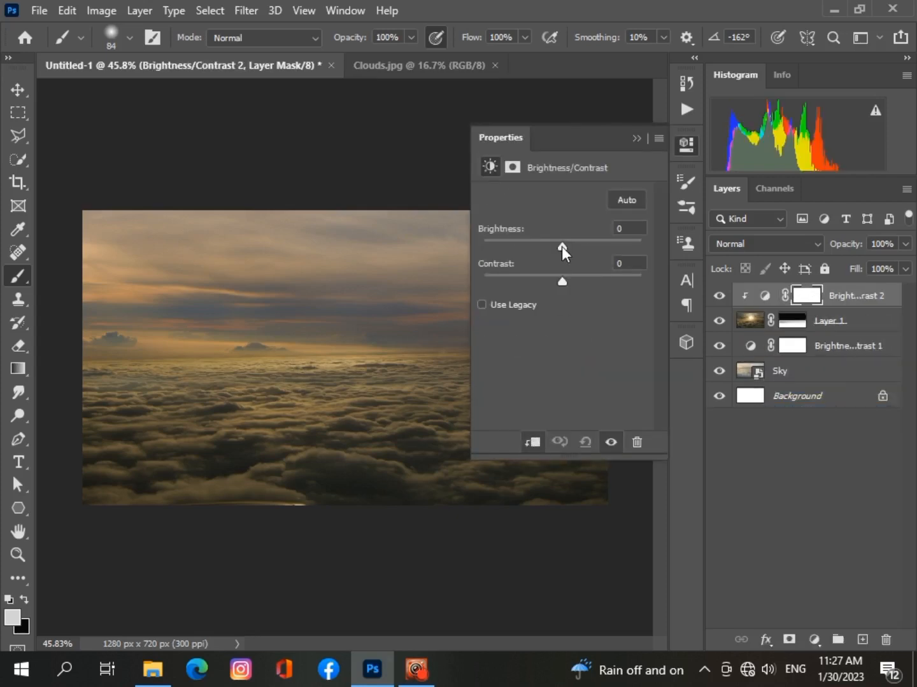
{"action": "mouse_move", "coordinate": [562, 246]}
{"action": "left_mouse_down"}
{"action": "mouse_move", "coordinate": [543, 248]}
{"action": "mouse_move", "coordinate": [576, 284]}
{"action": "left_mouse_up"}
{"action": "left_click", "coordinate": [635, 138]}
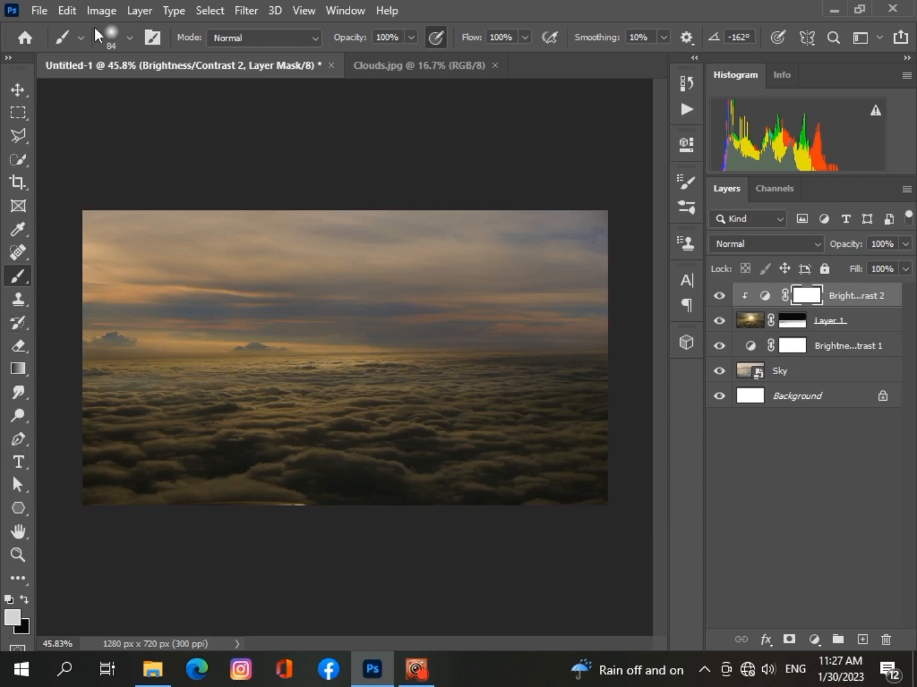
Paint the Brightness/Contrast mask over the clouds with a 306 px soft brush, first in light grey, with black at the left.
{"action": "left_click", "coordinate": [112, 35]}
{"action": "left_click_drag", "start_coordinate": [192, 94], "coordinate": [193, 95]}
{"action": "left_click_drag", "start_coordinate": [111, 396], "coordinate": [172, 387]}
{"action": "left_click", "coordinate": [402, 410]}
{"action": "mouse_move", "coordinate": [352, 353]}
{"action": "left_mouse_down"}
{"action": "mouse_move", "coordinate": [195, 373]}
{"action": "mouse_move", "coordinate": [141, 444]}
{"action": "left_mouse_up"}
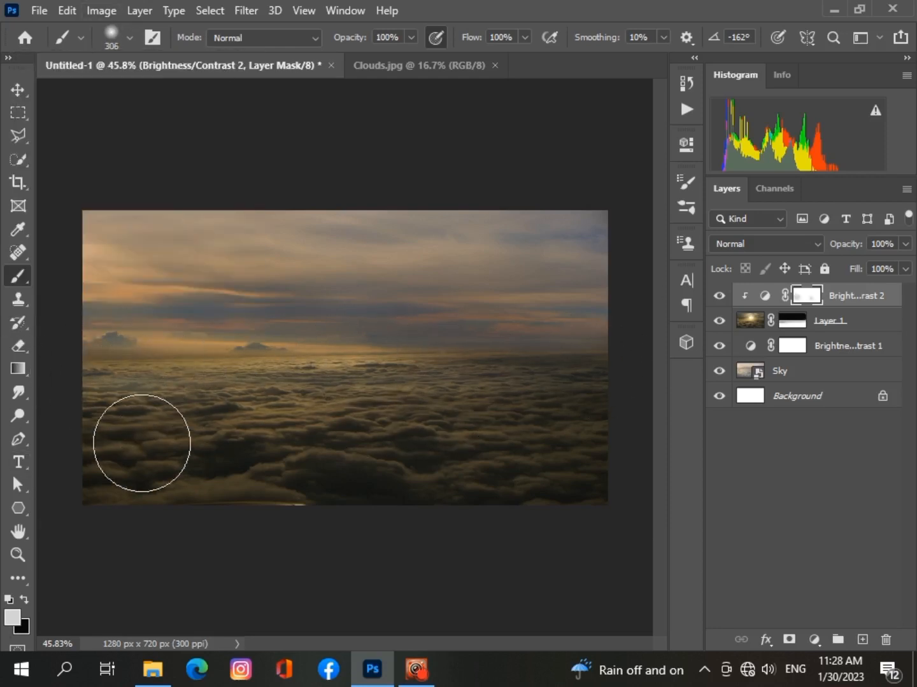
{"action": "left_click", "coordinate": [24, 599]}
{"action": "left_click", "coordinate": [132, 406]}
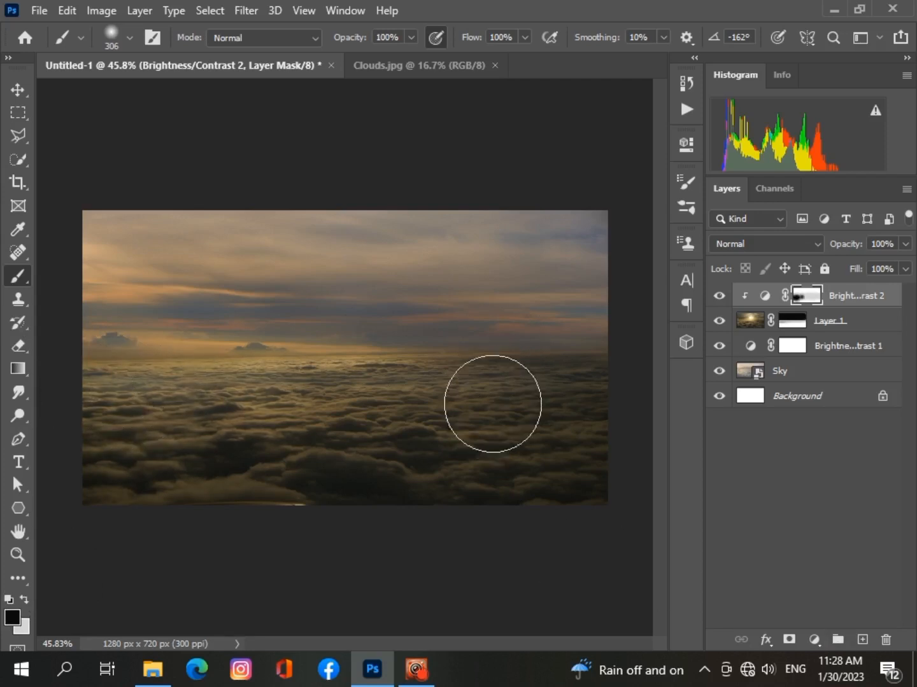
Reduce the brush to 72 px and paint black on the Brightness/Contrast mask along the right part of the horizon.
{"action": "left_click", "coordinate": [111, 35]}
{"action": "left_click_drag", "start_coordinate": [143, 89], "coordinate": [119, 90]}
{"action": "left_click", "coordinate": [515, 361]}
Add a black-to-cyan Gradient Map adjustment layer above all other layers.
{"action": "left_click", "coordinate": [813, 639]}
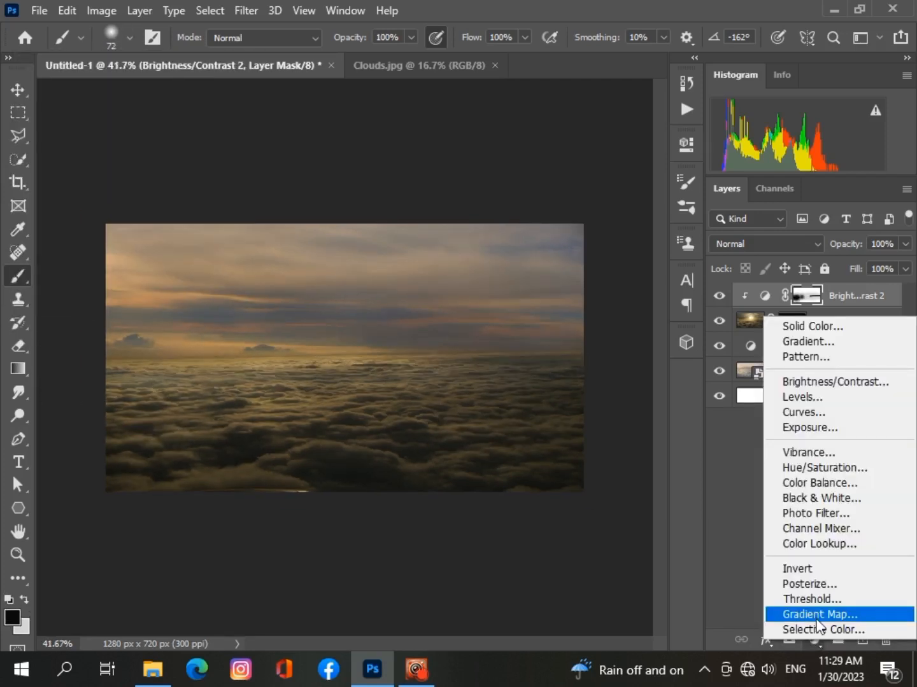
{"action": "left_click", "coordinate": [810, 612]}
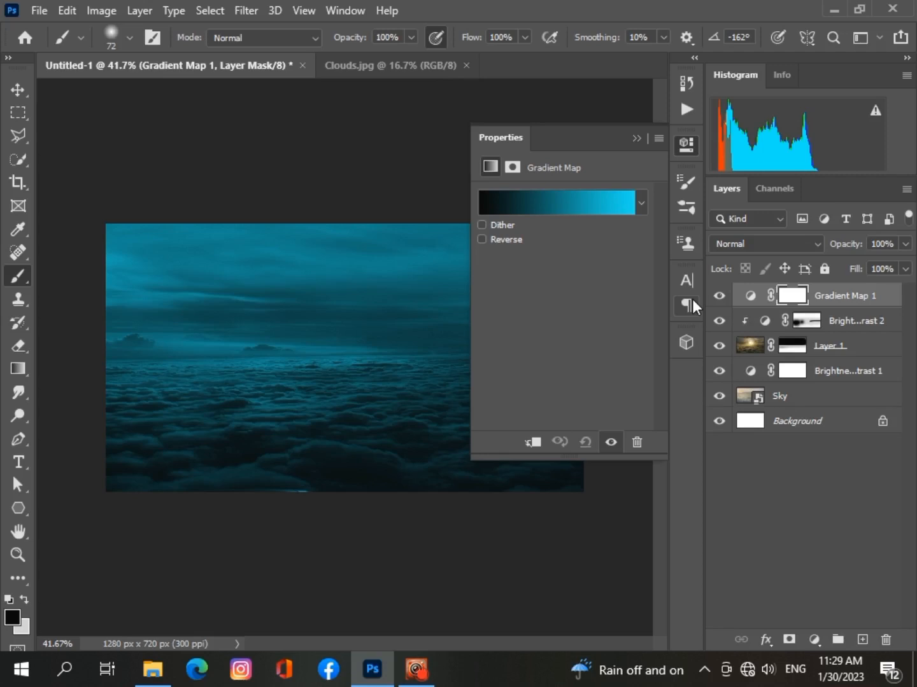
{"action": "left_click", "coordinate": [616, 203]}
{"action": "left_click", "coordinate": [514, 472]}
{"action": "left_click", "coordinate": [509, 472]}
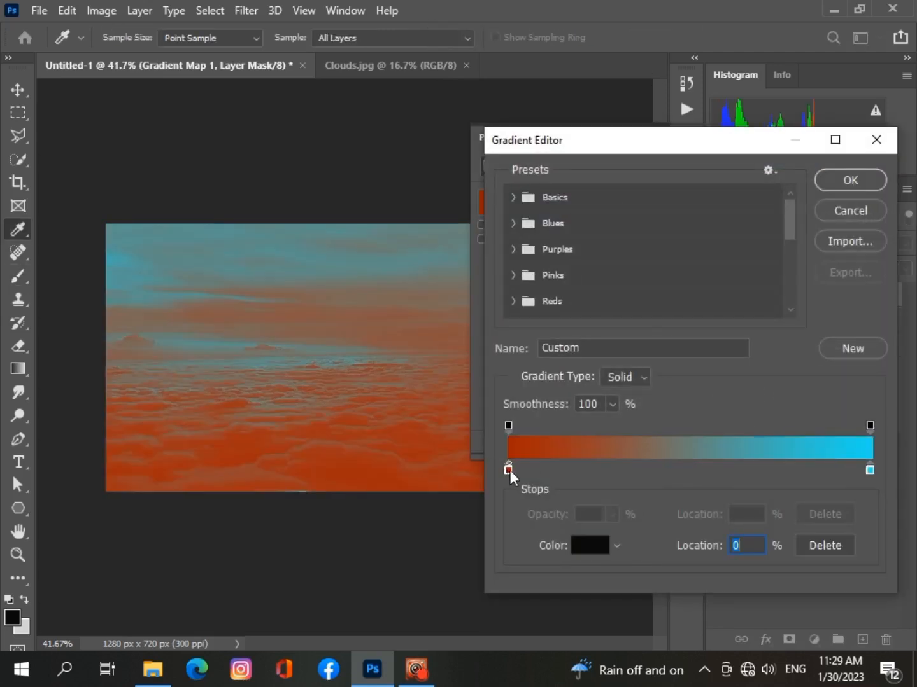
{"action": "left_click", "coordinate": [509, 427]}
{"action": "left_click", "coordinate": [513, 472]}
{"action": "left_click", "coordinate": [590, 545]}
{"action": "left_click_drag", "start_coordinate": [635, 394], "coordinate": [635, 402]}
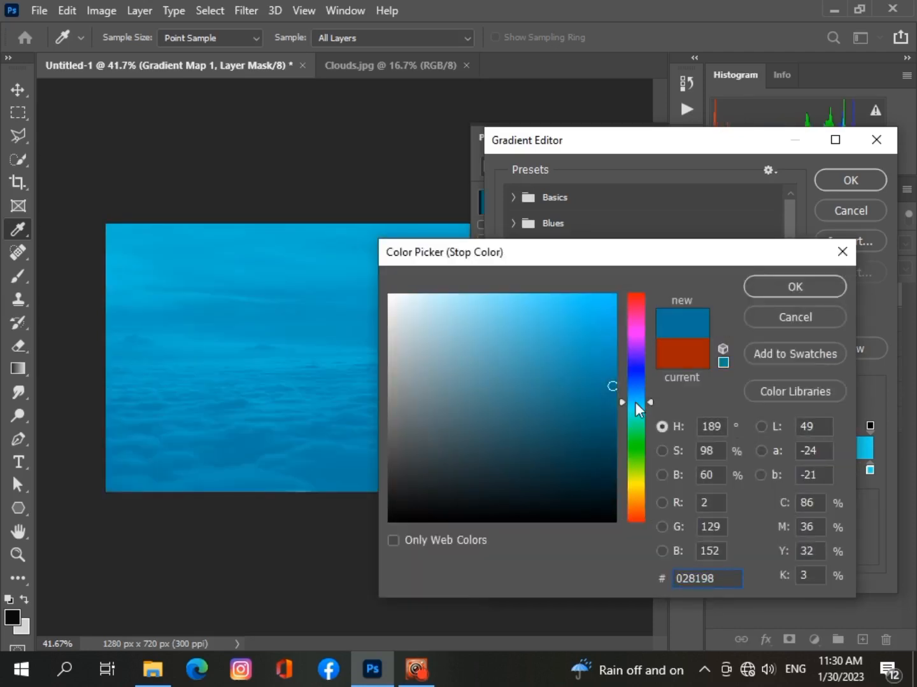
{"action": "left_click", "coordinate": [795, 318]}
{"action": "left_click", "coordinate": [851, 211]}
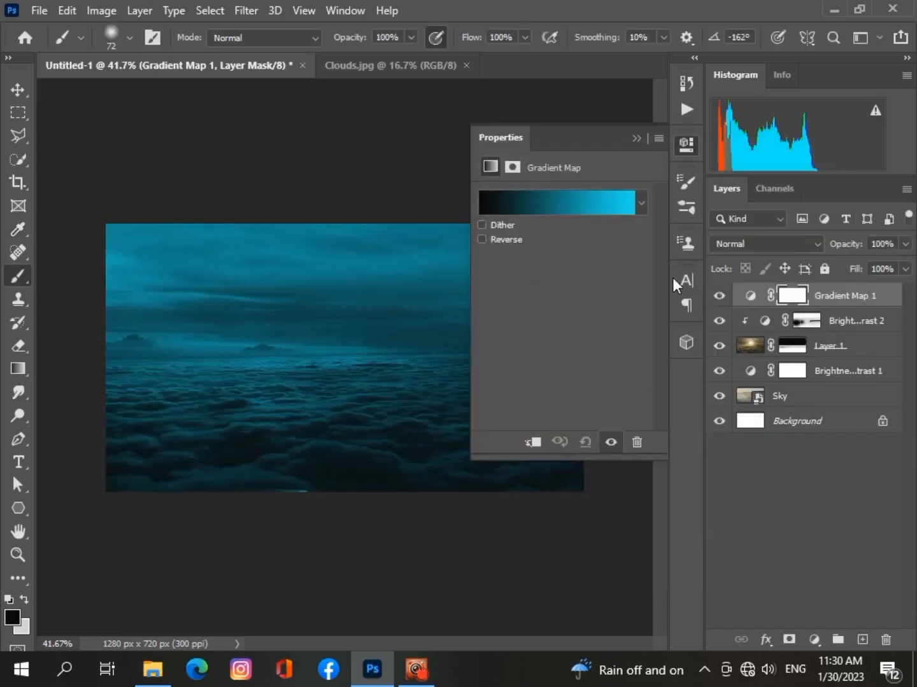
{"action": "left_click", "coordinate": [341, 413]}
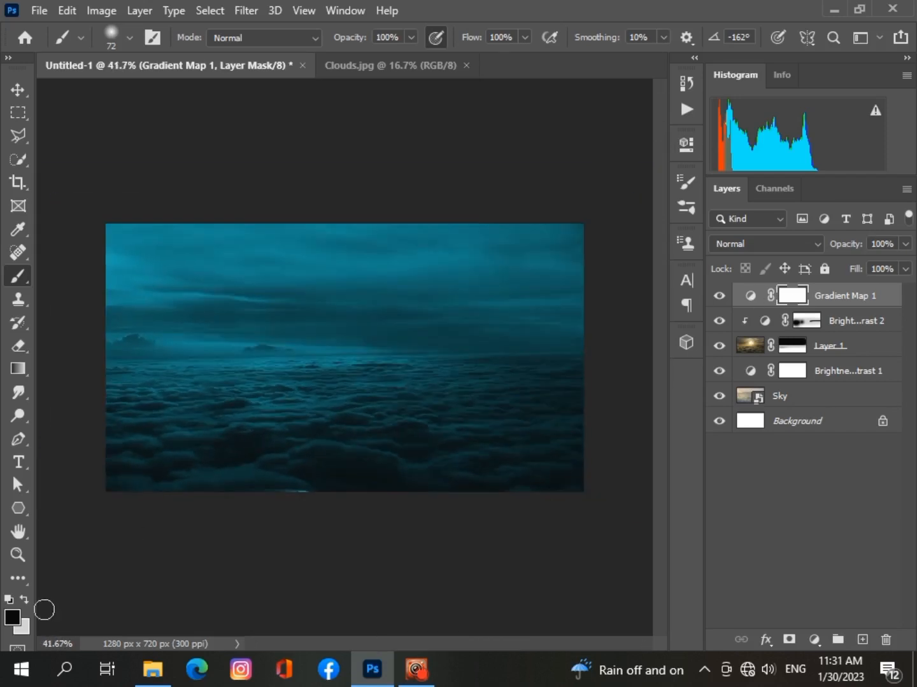
Enlarge the brush to 385 px and add an empty layer above the Gradient Map, undoing the trial strokes.
{"action": "left_click", "coordinate": [129, 38]}
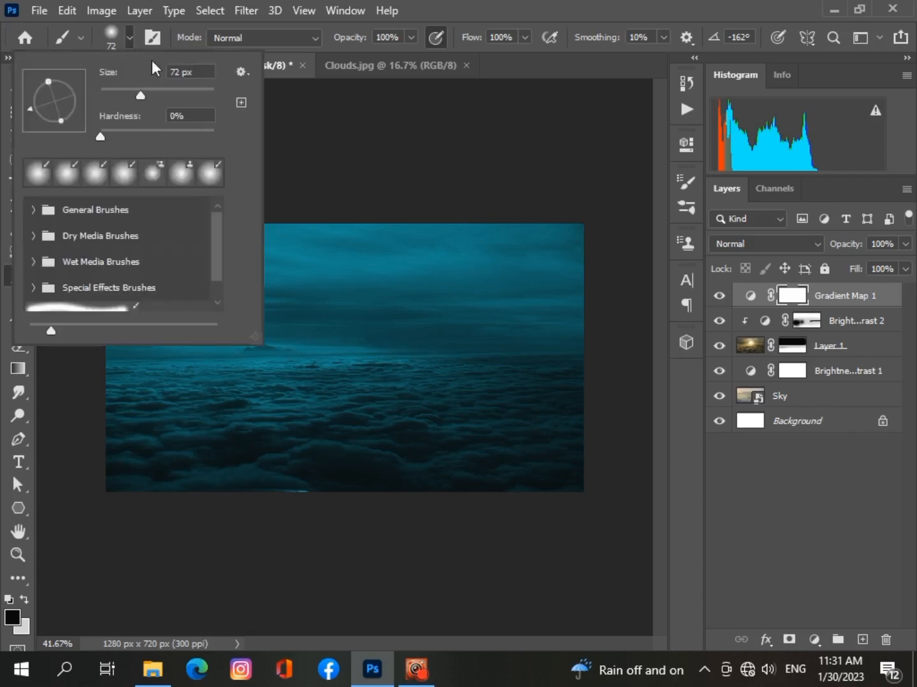
{"action": "left_click_drag", "start_coordinate": [140, 94], "coordinate": [165, 94]}
{"action": "left_click_drag", "start_coordinate": [547, 265], "coordinate": [559, 262]}
{"action": "key", "text": "ctrl+z"}
{"action": "left_click", "coordinate": [862, 639]}
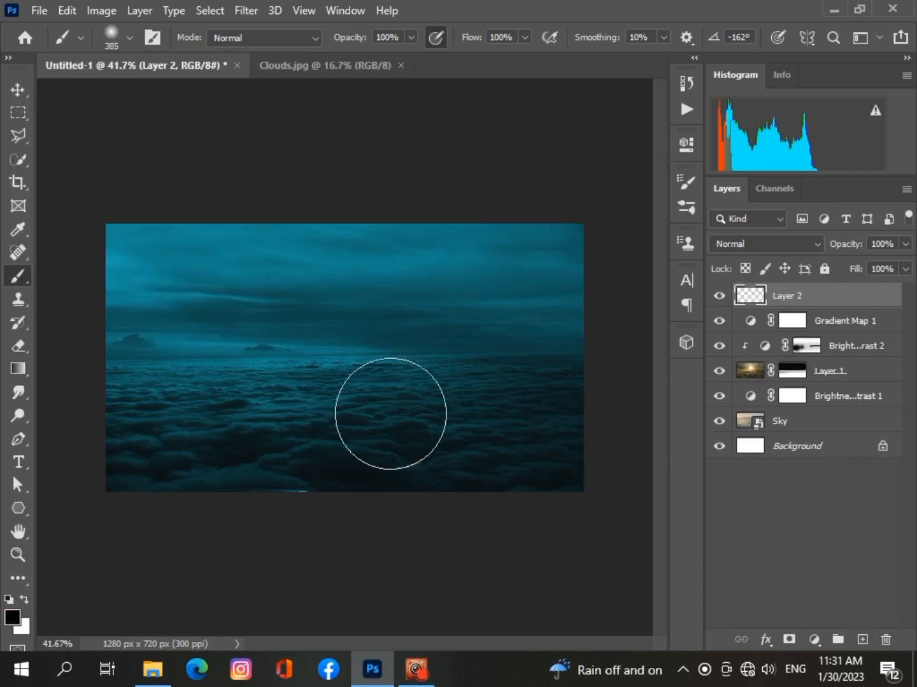
{"action": "left_click", "coordinate": [599, 256]}
{"action": "key", "text": "ctrl+z"}
Set the brush opacity to 50% and darken the sky's outer edges with black on the new layer.
{"action": "left_click", "coordinate": [410, 37]}
{"action": "type", "text": "50"}
{"action": "key", "text": "Return"}
{"action": "mouse_move", "coordinate": [588, 258]}
{"action": "left_mouse_down"}
{"action": "mouse_move", "coordinate": [452, 182]}
{"action": "mouse_move", "coordinate": [71, 303]}
{"action": "left_mouse_up"}
{"action": "scroll", "coordinate": [524, 605], "scroll_direction": "down", "scroll_amount": 3}
{"action": "scroll", "coordinate": [524, 593], "scroll_direction": "up", "scroll_amount": 3}
{"action": "scroll", "coordinate": [523, 602], "scroll_direction": "down", "scroll_amount": 1}
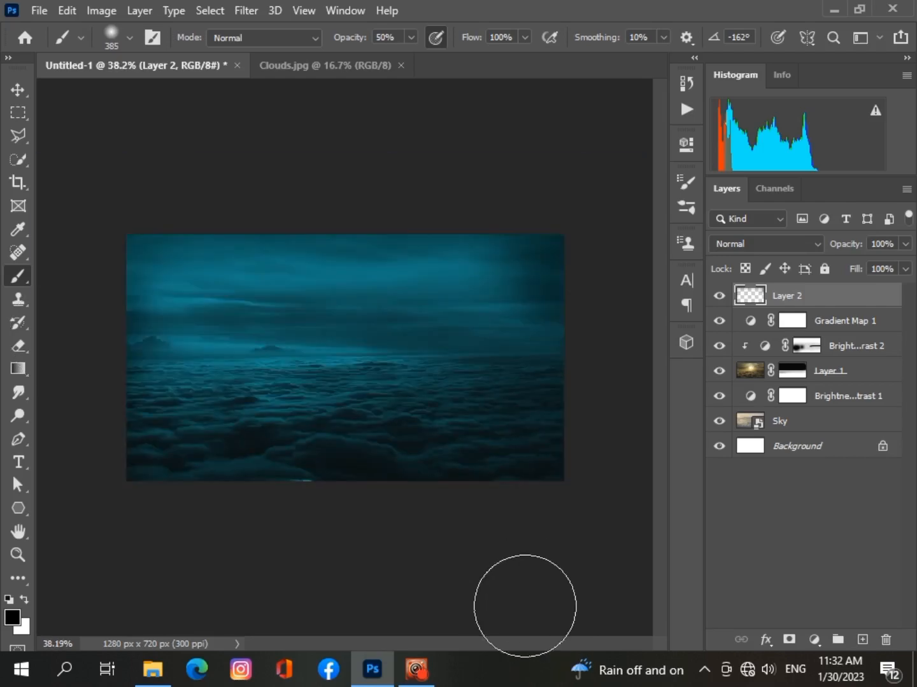
Open the Moon.jpg image in its own document.
{"action": "key", "text": "v"}
{"action": "left_click", "coordinate": [39, 10]}
{"action": "left_click", "coordinate": [61, 45]}
{"action": "double_click", "coordinate": [317, 260]}
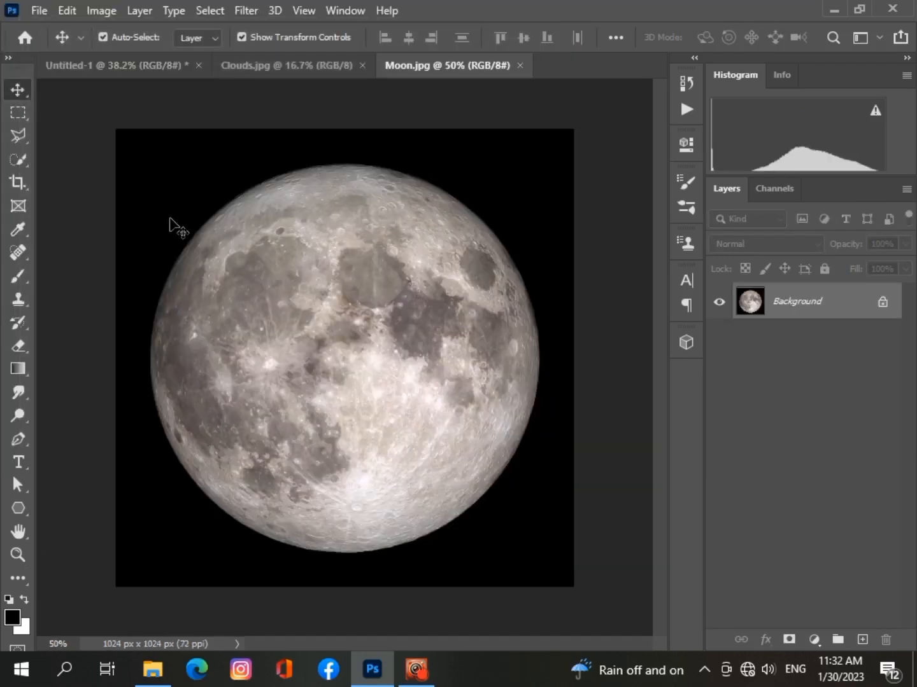
Select the moon with an elliptical marquee and copy it into the Untitled-1 document as a new layer.
{"action": "left_click", "coordinate": [19, 113]}
{"action": "right_click", "coordinate": [24, 115]}
{"action": "left_click", "coordinate": [83, 130]}
{"action": "left_click_drag", "start_coordinate": [150, 172], "coordinate": [537, 549]}
{"action": "key", "text": "ctrl+d"}
{"action": "left_click", "coordinate": [116, 66]}
{"action": "key", "text": "ctrl+v"}
Scale the pasted moon down to about 29% and place it in the upper-left corner of the sky.
{"action": "left_click", "coordinate": [18, 90]}
{"action": "left_click_drag", "start_coordinate": [207, 237], "coordinate": [344, 373]}
{"action": "left_click_drag", "start_coordinate": [385, 415], "coordinate": [236, 288]}
{"action": "left_click_drag", "start_coordinate": [262, 391], "coordinate": [179, 303]}
{"action": "left_click_drag", "start_coordinate": [214, 336], "coordinate": [234, 345]}
{"action": "left_click_drag", "start_coordinate": [199, 312], "coordinate": [222, 331]}
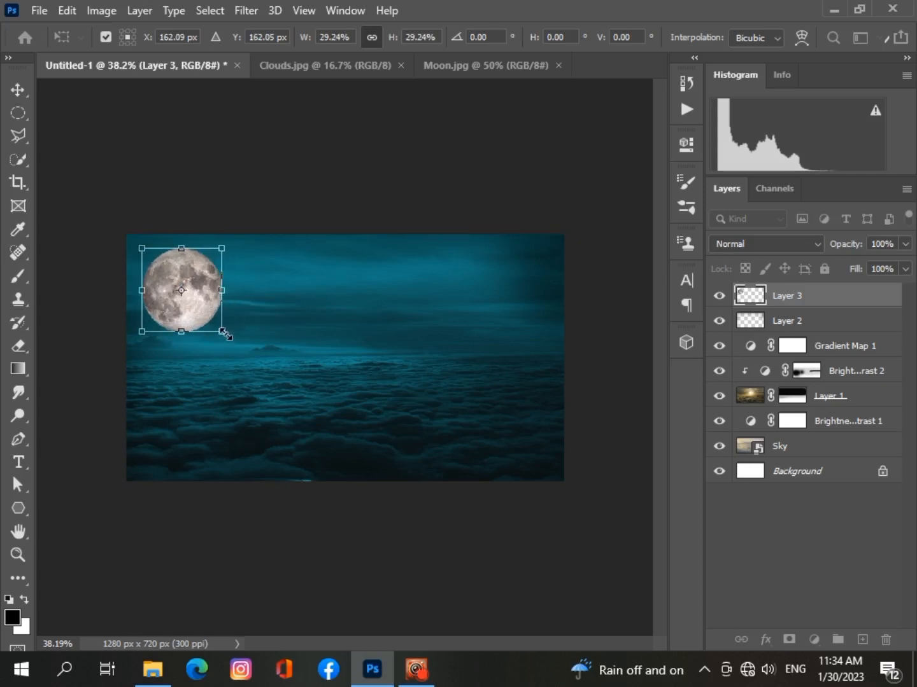
{"action": "left_click_drag", "start_coordinate": [198, 307], "coordinate": [185, 301]}
{"action": "key", "text": "Return"}
Add an Outer Glow to the moon layer and set the glow colour to light cyan.
{"action": "left_click", "coordinate": [815, 639]}
{"action": "left_click", "coordinate": [544, 562]}
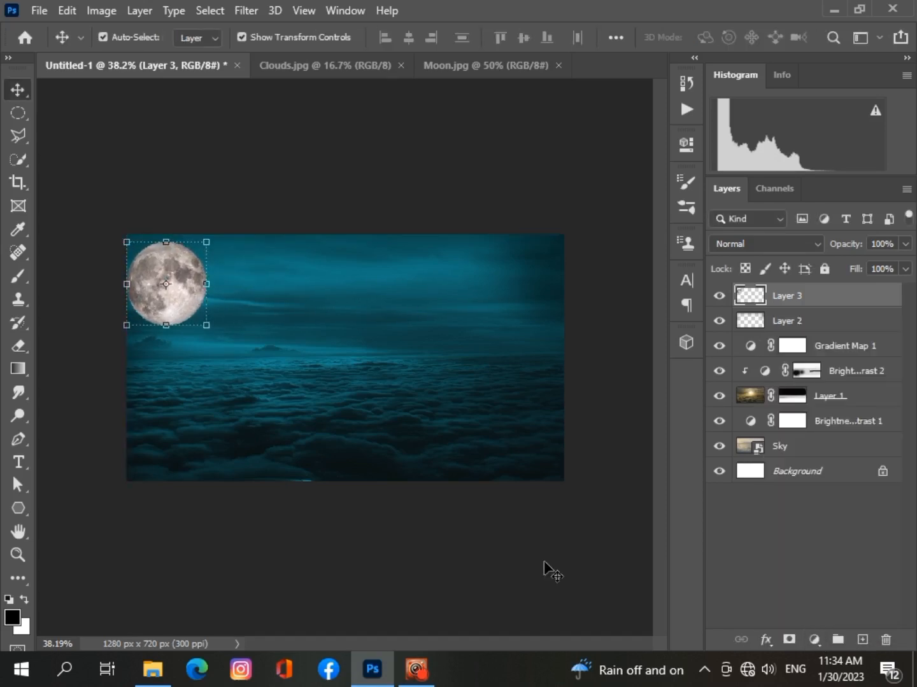
{"action": "left_click", "coordinate": [765, 641]}
{"action": "left_click", "coordinate": [778, 622]}
{"action": "left_click_drag", "start_coordinate": [475, 90], "coordinate": [750, 132]}
{"action": "left_click", "coordinate": [487, 485]}
{"action": "scroll", "coordinate": [487, 484], "scroll_direction": "down", "scroll_amount": 1}
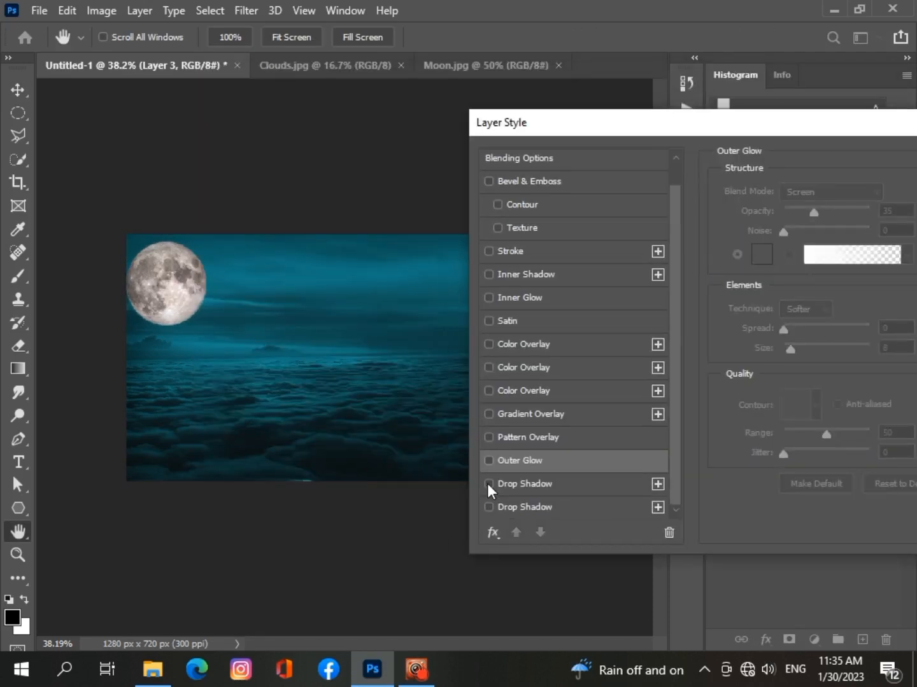
{"action": "left_click", "coordinate": [489, 460]}
{"action": "left_click", "coordinate": [762, 255]}
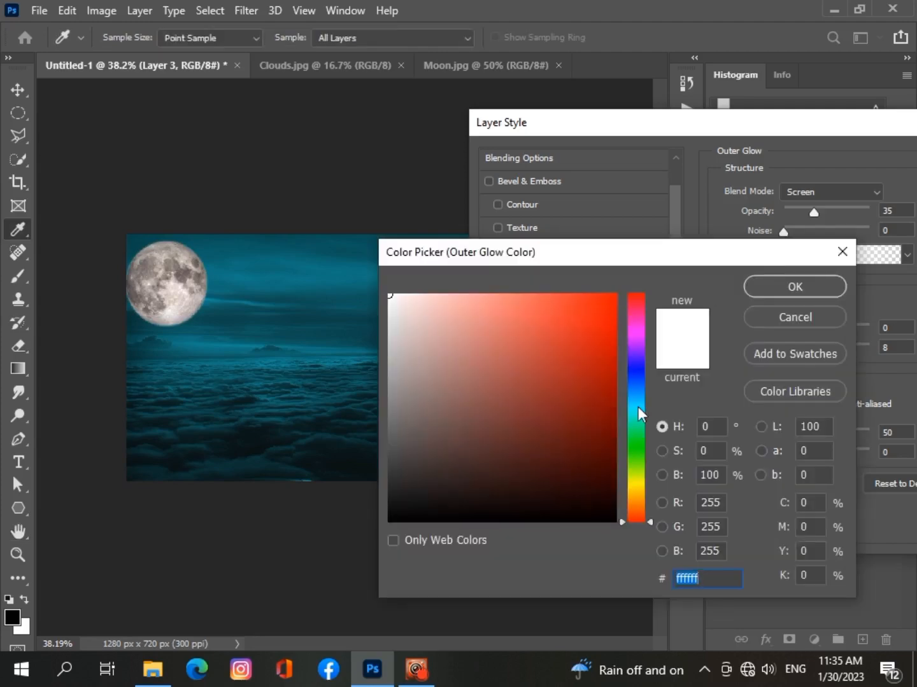
{"action": "left_click", "coordinate": [635, 406]}
{"action": "left_click", "coordinate": [491, 297]}
{"action": "left_click", "coordinate": [768, 285]}
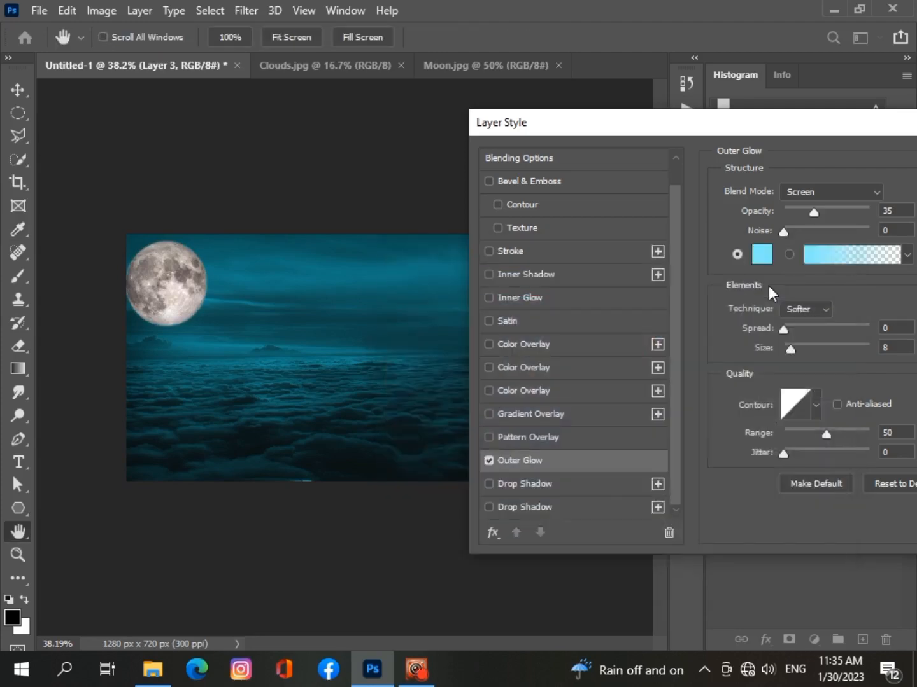
Set the moon's Outer Glow spread to 9% and its size to 117 px.
{"action": "scroll", "coordinate": [768, 286], "scroll_direction": "up", "scroll_amount": 6}
{"action": "left_click_drag", "start_coordinate": [401, 644], "coordinate": [363, 644]}
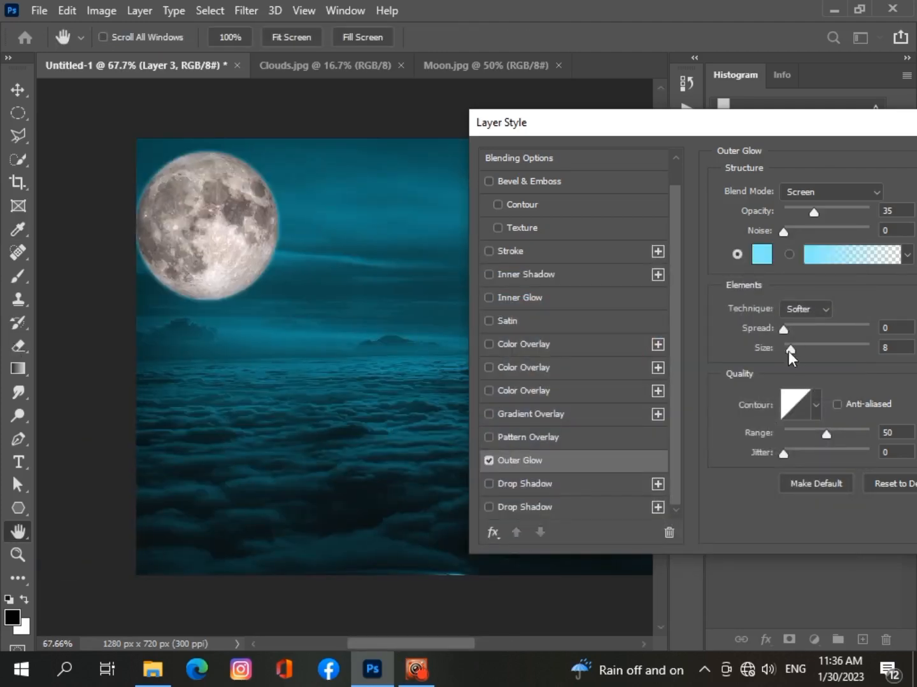
{"action": "left_click_drag", "start_coordinate": [789, 351], "coordinate": [823, 349]}
{"action": "left_click", "coordinate": [794, 332]}
{"action": "scroll", "coordinate": [86, 203], "scroll_direction": "up", "scroll_amount": 2}
{"action": "scroll", "coordinate": [133, 266], "scroll_direction": "down", "scroll_amount": 5}
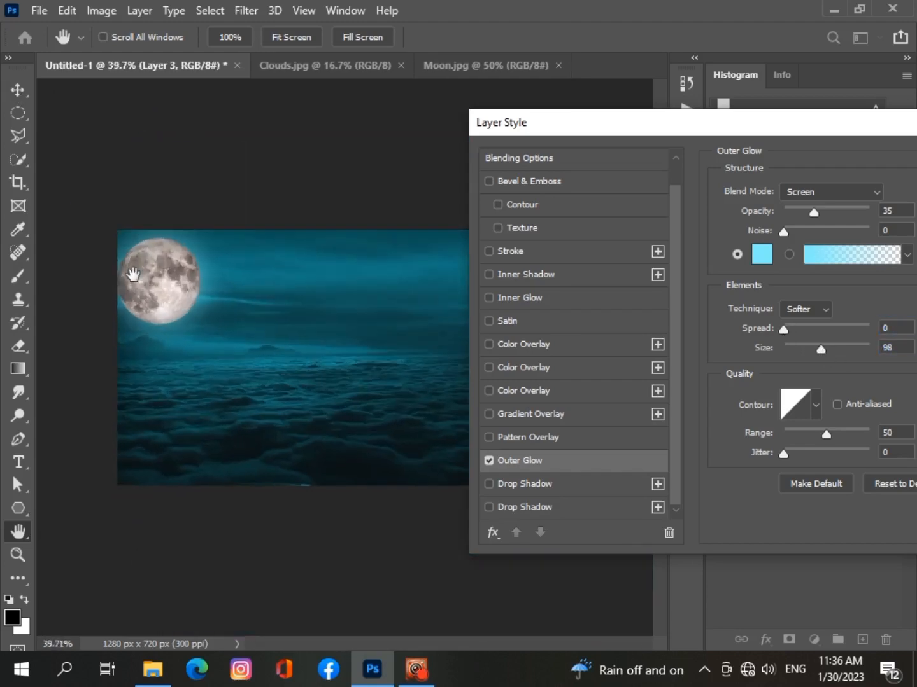
{"action": "scroll", "coordinate": [133, 274], "scroll_direction": "up", "scroll_amount": 1}
{"action": "left_click_drag", "start_coordinate": [872, 362], "coordinate": [890, 354]}
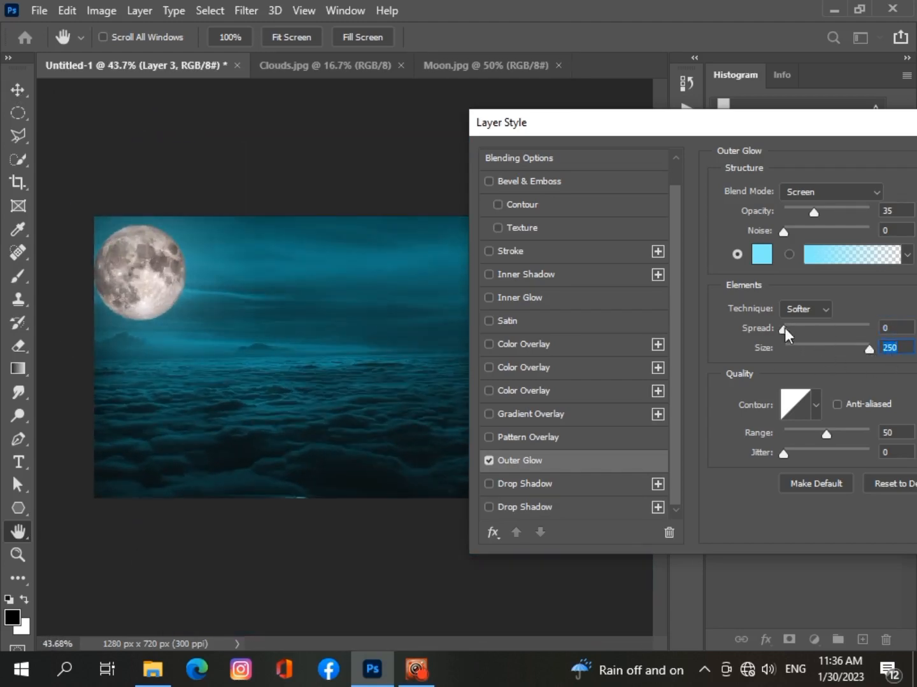
{"action": "mouse_move", "coordinate": [785, 328]}
{"action": "left_mouse_down"}
{"action": "mouse_move", "coordinate": [868, 331]}
{"action": "mouse_move", "coordinate": [797, 327]}
{"action": "left_mouse_up"}
{"action": "left_click_drag", "start_coordinate": [868, 347], "coordinate": [814, 345]}
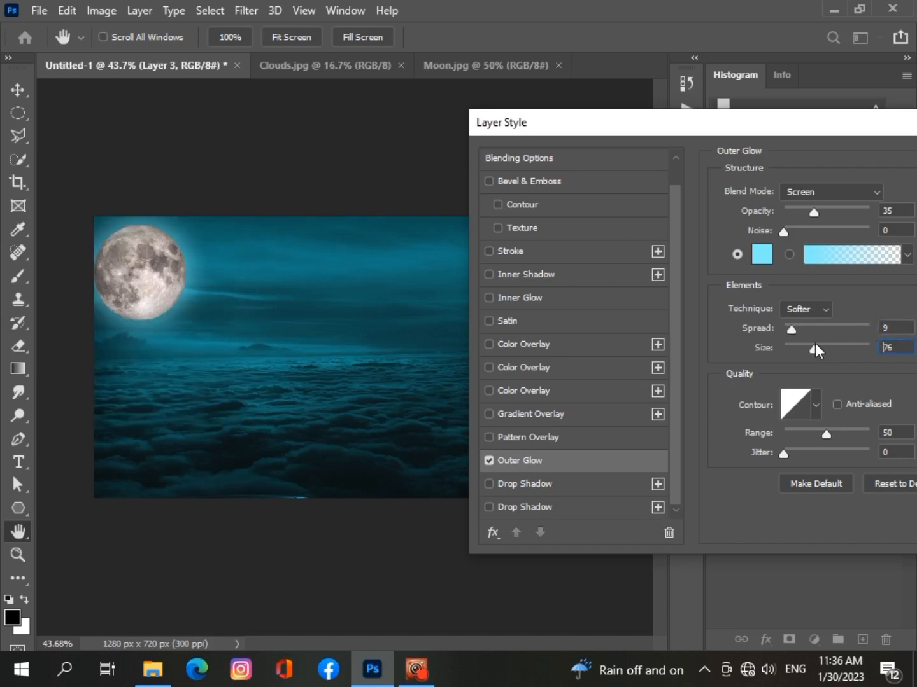
{"action": "left_click_drag", "start_coordinate": [777, 130], "coordinate": [759, 125]}
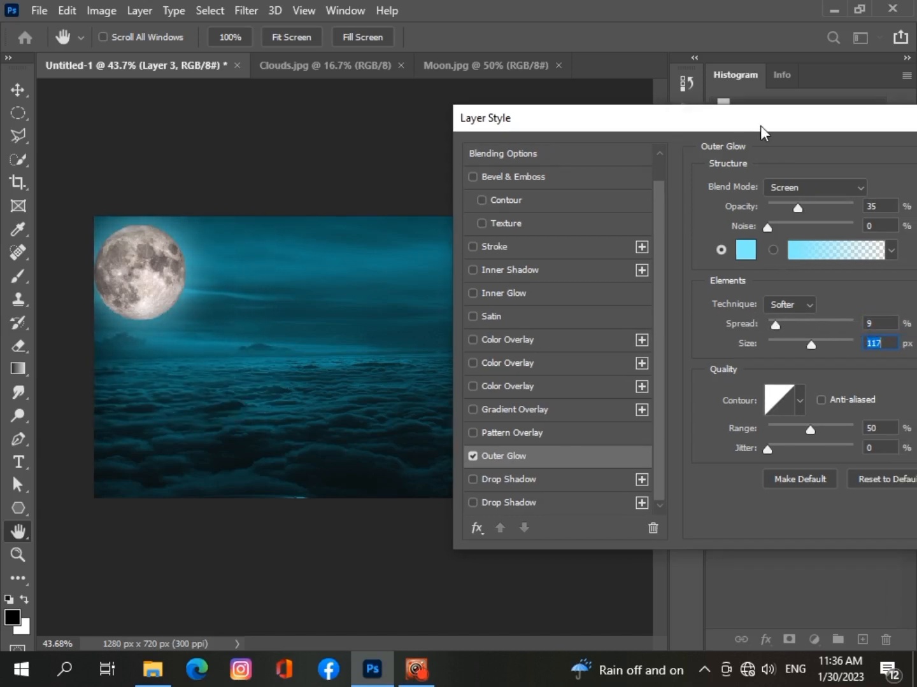
{"action": "left_click", "coordinate": [471, 386]}
{"action": "left_click", "coordinate": [473, 386]}
{"action": "left_click", "coordinate": [474, 363]}
{"action": "left_click", "coordinate": [473, 363]}
{"action": "left_click", "coordinate": [641, 387]}
{"action": "left_click", "coordinate": [815, 190]}
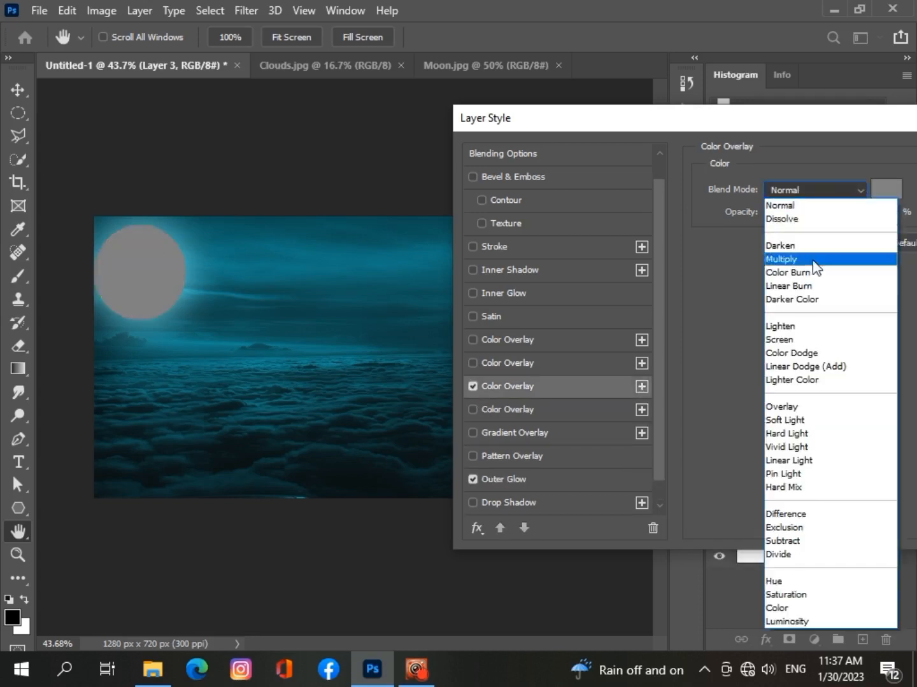
{"action": "left_click", "coordinate": [783, 355]}
{"action": "left_click", "coordinate": [852, 190]}
{"action": "left_click", "coordinate": [779, 205]}
{"action": "left_click", "coordinate": [472, 387]}
{"action": "scroll", "coordinate": [351, 366], "scroll_direction": "down", "scroll_amount": 1}
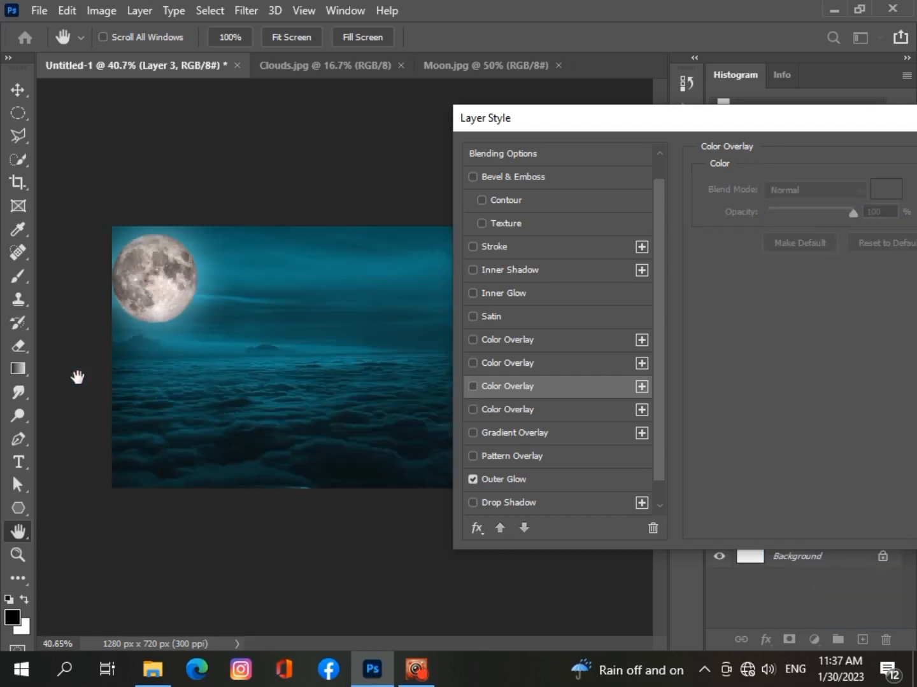
{"action": "scroll", "coordinate": [77, 377], "scroll_direction": "down", "scroll_amount": 1}
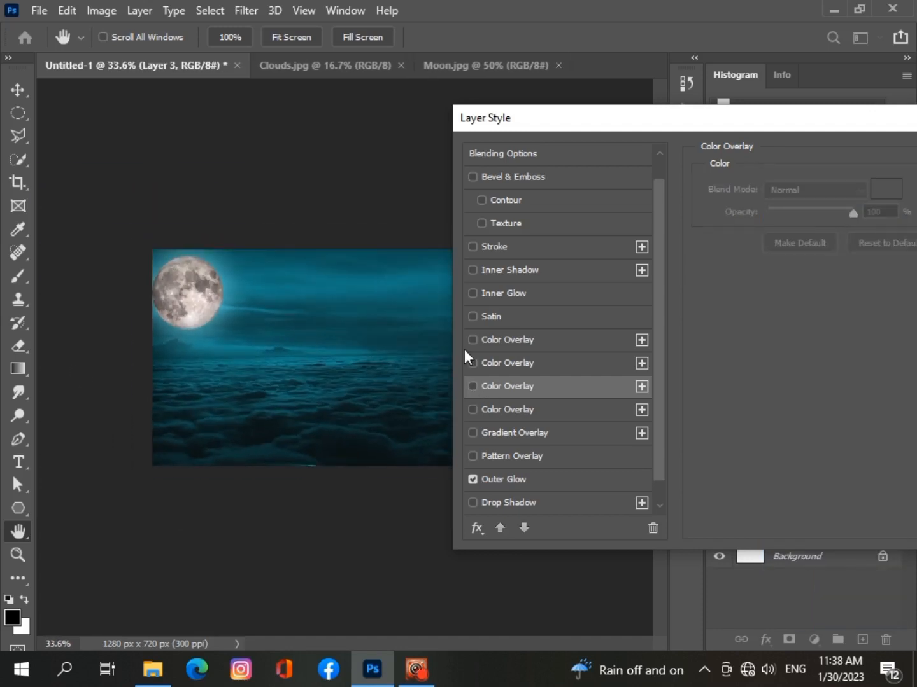
Add an Inner Glow in pale cyan c2f6f9 to the moon with a size of 111 px and apply the layer style.
{"action": "left_click", "coordinate": [472, 293]}
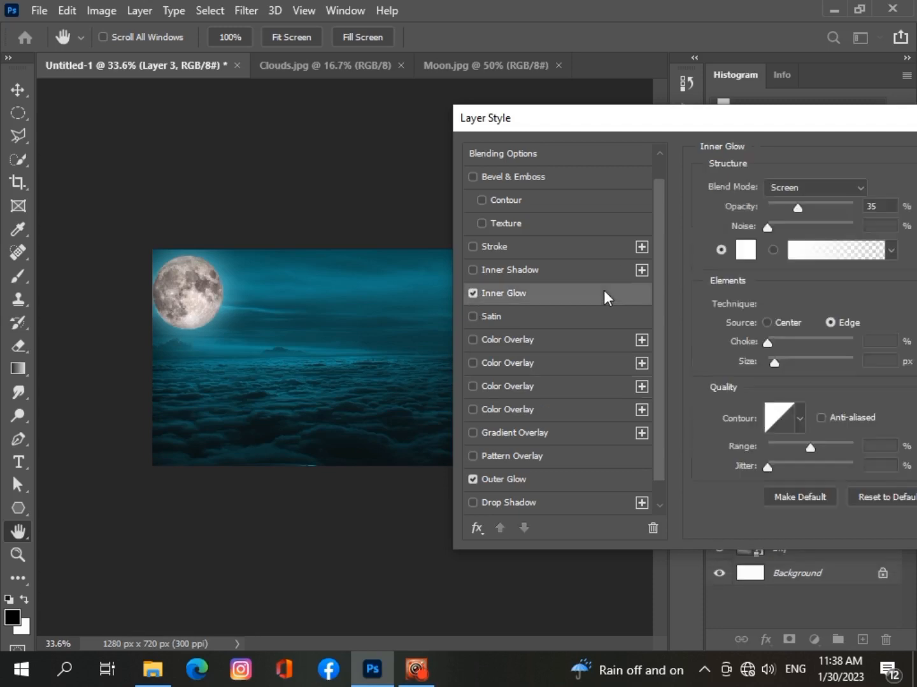
{"action": "left_click", "coordinate": [741, 251]}
{"action": "type", "text": "c2f6f9"}
{"action": "left_click", "coordinate": [807, 290]}
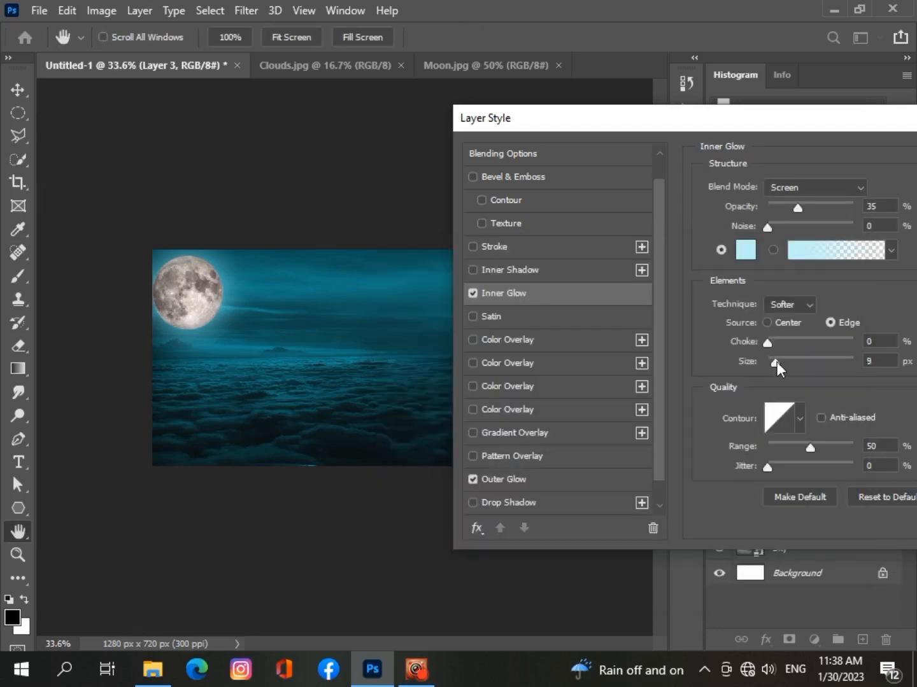
{"action": "left_click_drag", "start_coordinate": [776, 362], "coordinate": [822, 364]}
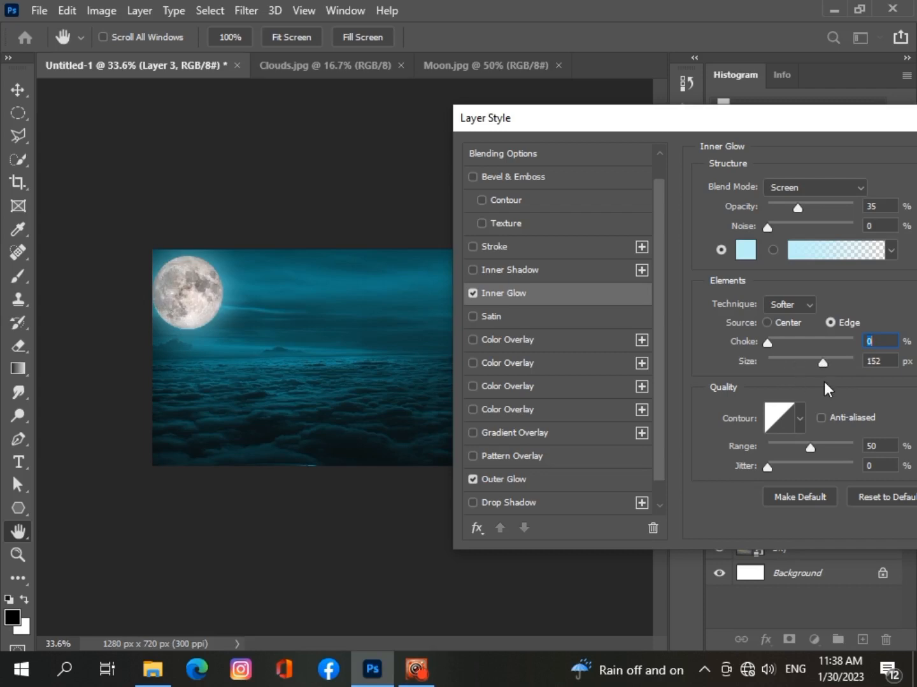
{"action": "scroll", "coordinate": [115, 316], "scroll_direction": "up", "scroll_amount": 1}
{"action": "scroll", "coordinate": [114, 316], "scroll_direction": "down", "scroll_amount": 1}
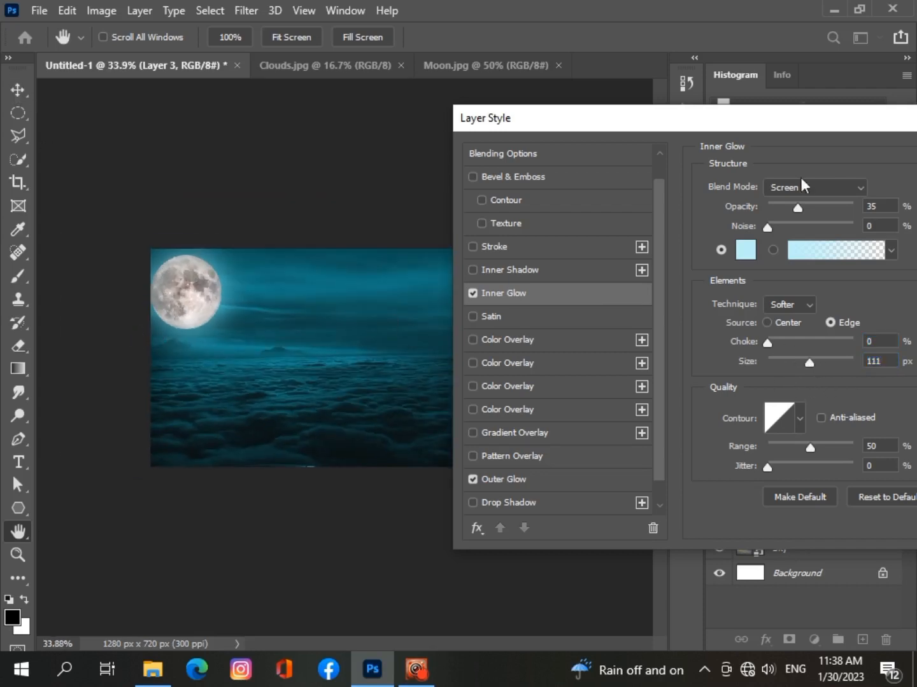
{"action": "left_click_drag", "start_coordinate": [811, 119], "coordinate": [543, 116]}
{"action": "left_click", "coordinate": [738, 152]}
{"action": "left_click", "coordinate": [272, 574]}
{"action": "scroll", "coordinate": [270, 575], "scroll_direction": "down", "scroll_amount": 1}
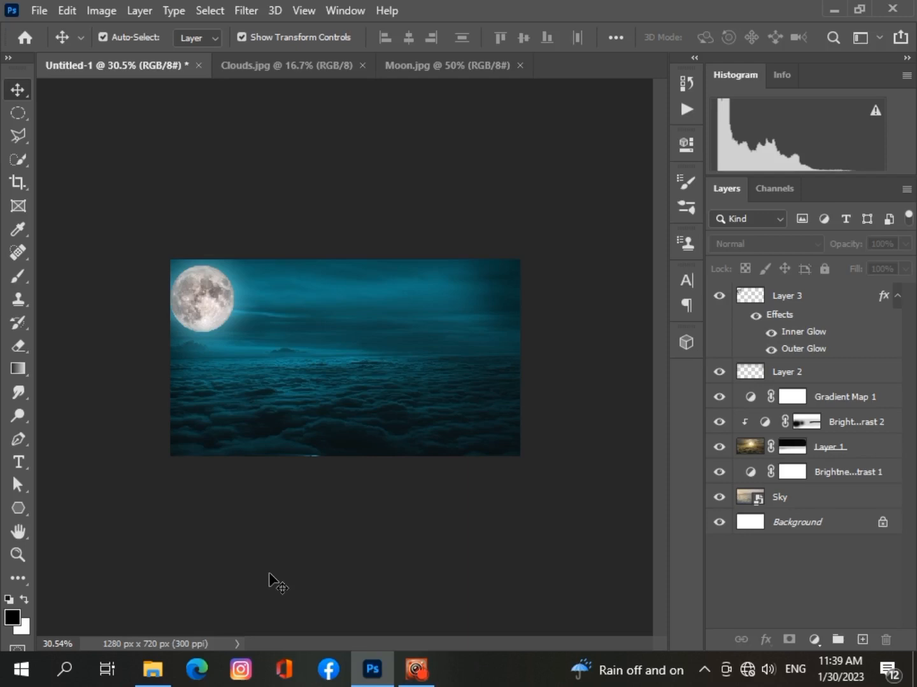
{"action": "left_click", "coordinate": [794, 399]}
{"action": "left_click", "coordinate": [764, 244]}
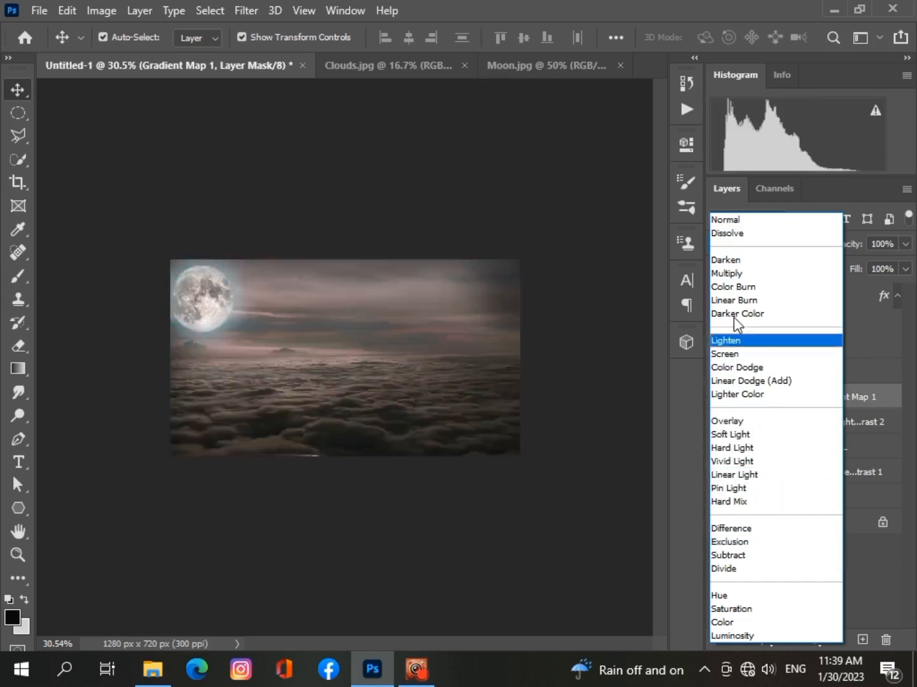
{"action": "left_click", "coordinate": [732, 221]}
{"action": "left_click", "coordinate": [201, 299]}
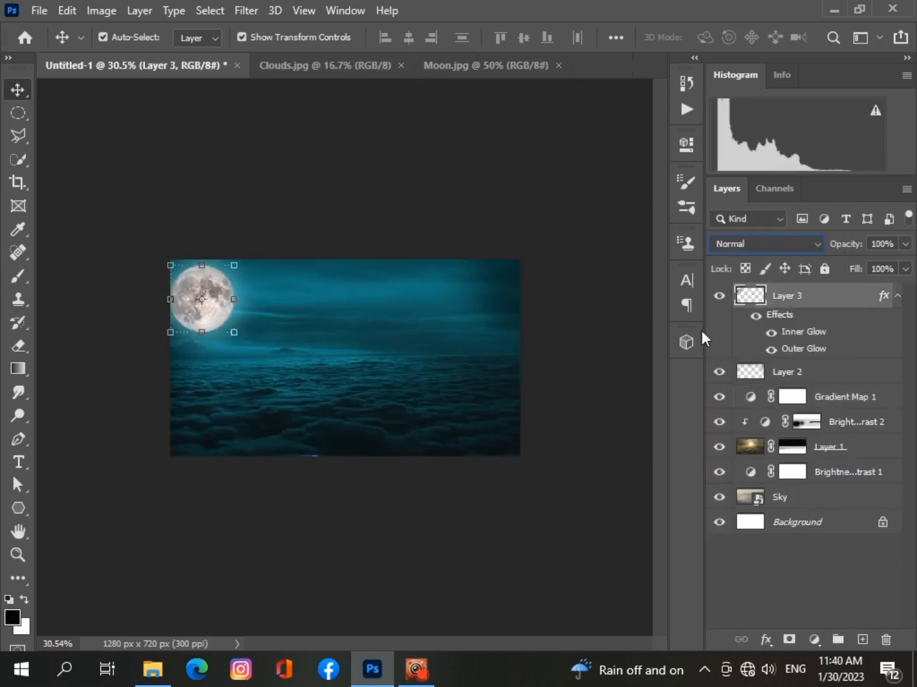
{"action": "left_click", "coordinate": [468, 509]}
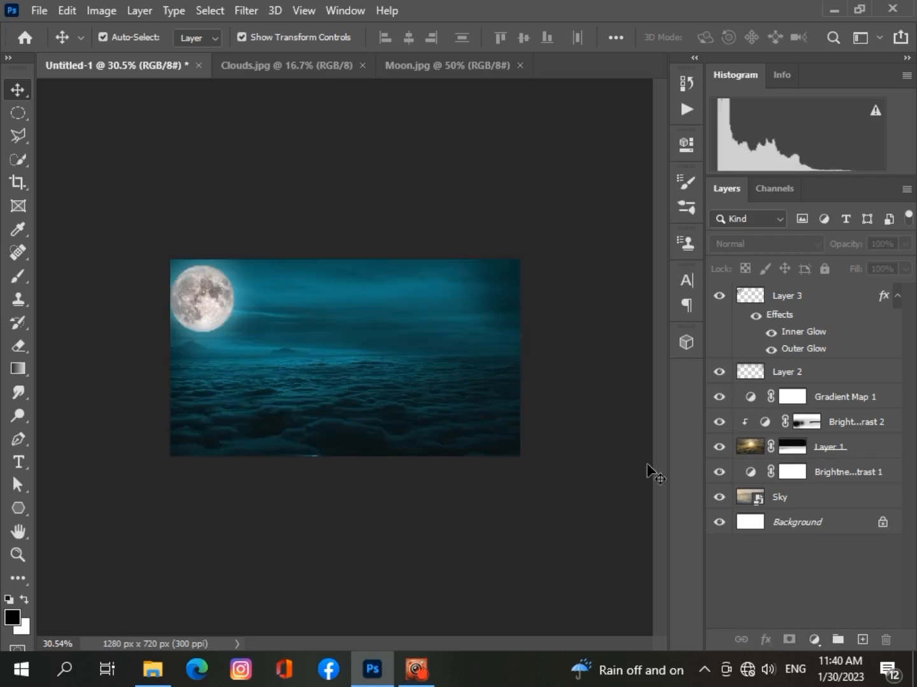
Set the Gradient Map 1 adjustment layer's blend mode to Color.
{"action": "left_click", "coordinate": [793, 397]}
{"action": "left_click", "coordinate": [791, 242]}
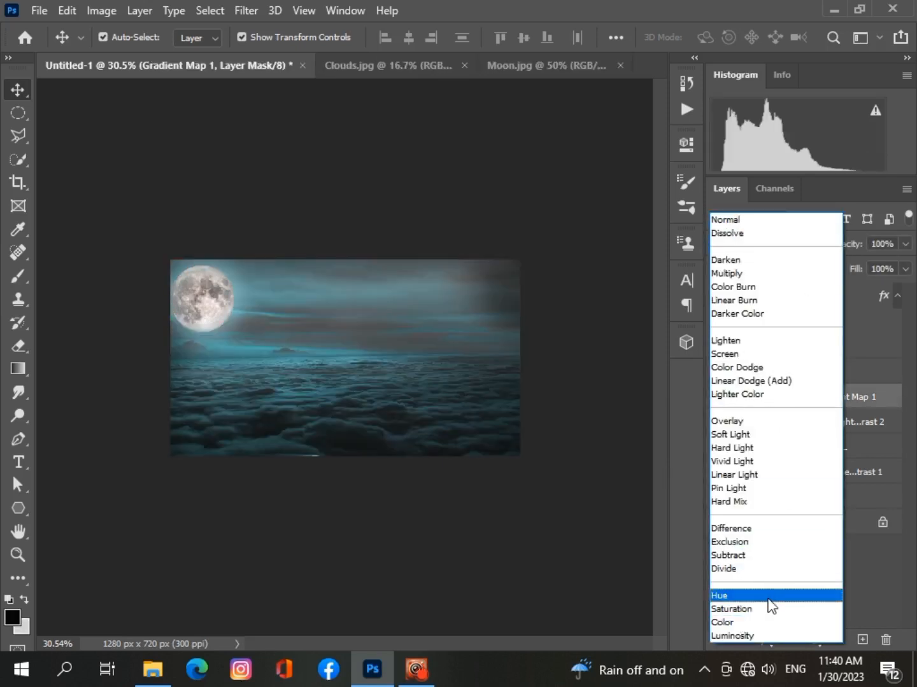
{"action": "left_click", "coordinate": [771, 624]}
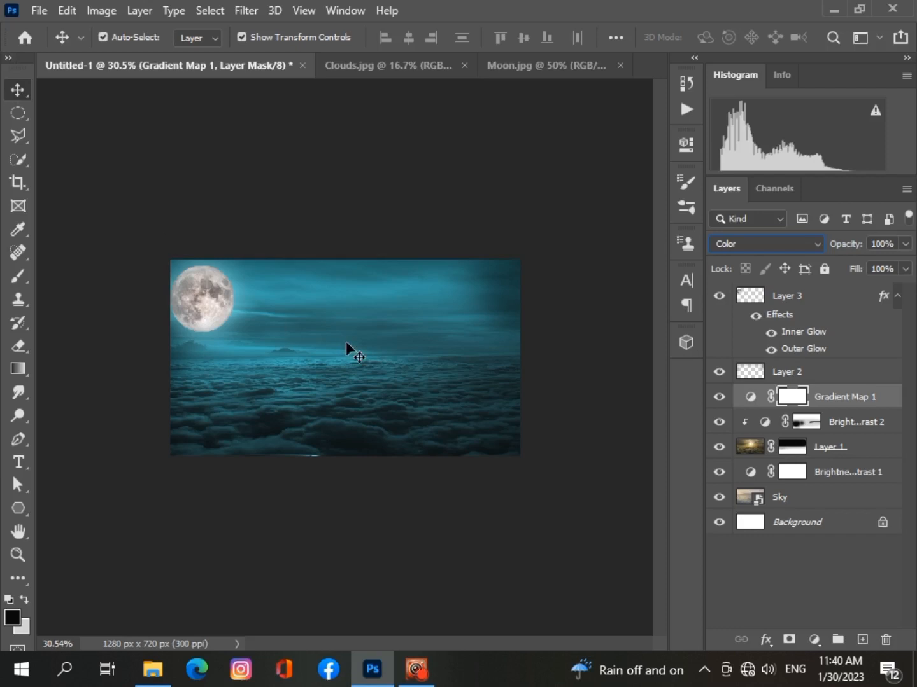
Add a new empty layer above the moon layer.
{"action": "left_click", "coordinate": [771, 291]}
{"action": "left_click", "coordinate": [863, 639]}
{"action": "scroll", "coordinate": [95, 403], "scroll_direction": "up", "scroll_amount": 2}
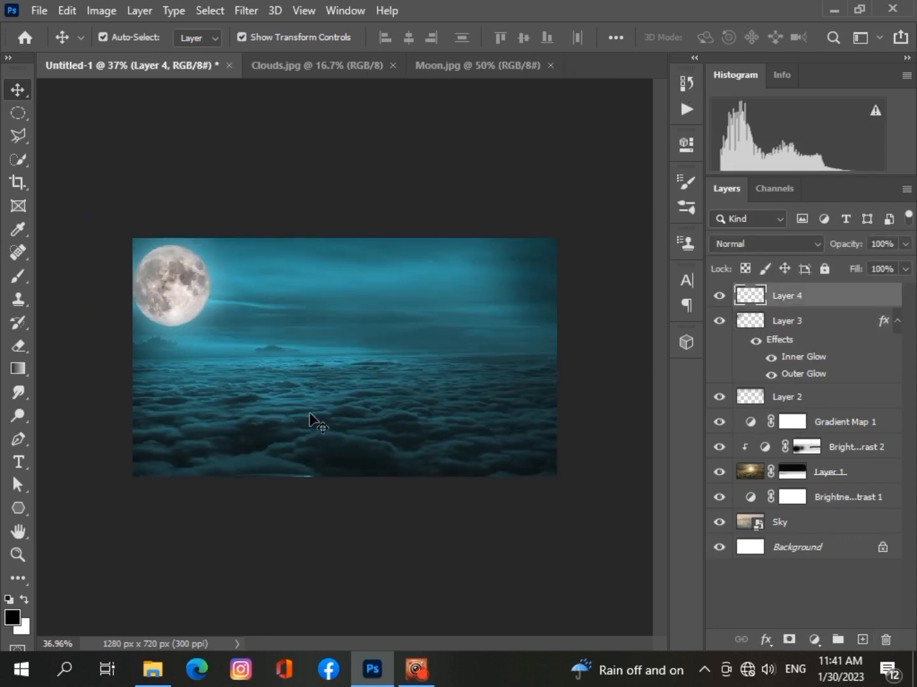
{"action": "scroll", "coordinate": [312, 420], "scroll_direction": "up", "scroll_amount": 2}
{"action": "scroll", "coordinate": [314, 421], "scroll_direction": "down", "scroll_amount": 3}
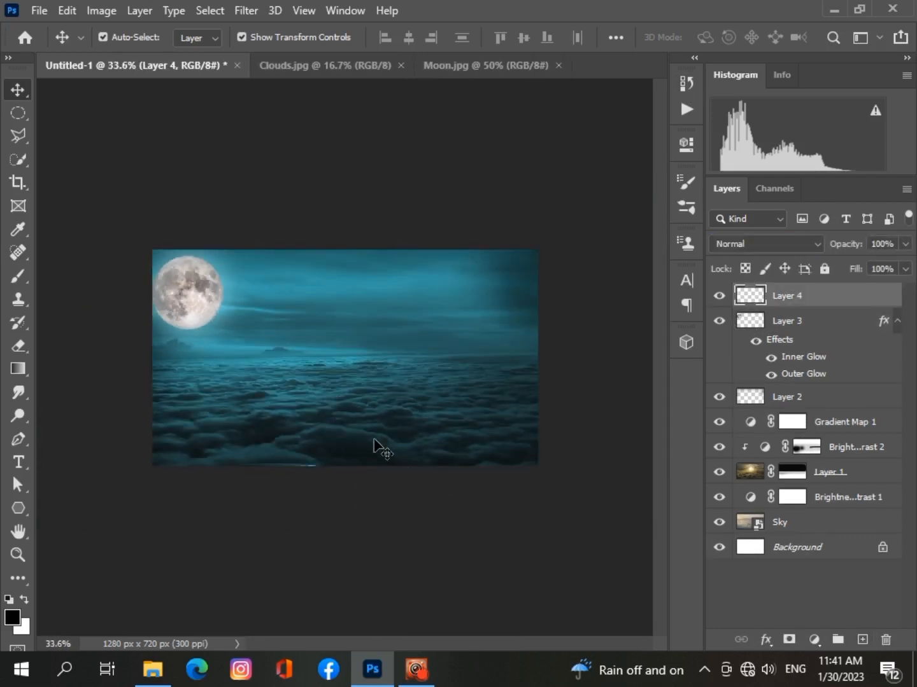
{"action": "scroll", "coordinate": [373, 438], "scroll_direction": "up", "scroll_amount": 2}
{"action": "scroll", "coordinate": [410, 420], "scroll_direction": "down", "scroll_amount": 1}
Open Cliff.jpg and select the rock cliff with the Object Selection tool in Rectangle mode.
{"action": "left_click", "coordinate": [43, 9]}
{"action": "left_click", "coordinate": [48, 42]}
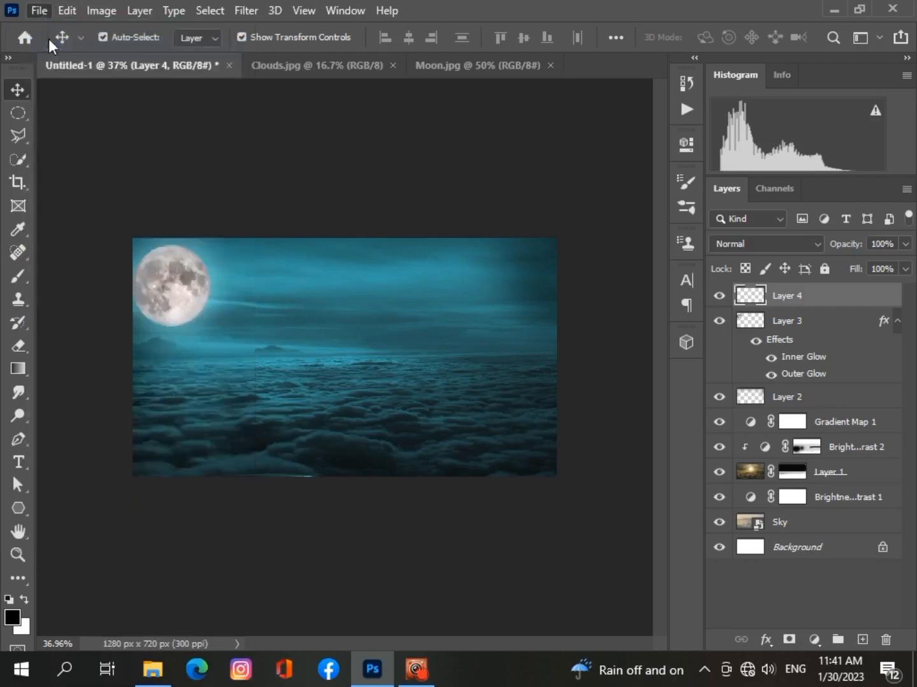
{"action": "left_click", "coordinate": [449, 167]}
{"action": "left_click", "coordinate": [419, 447]}
{"action": "right_click", "coordinate": [14, 157]}
{"action": "left_click", "coordinate": [76, 162]}
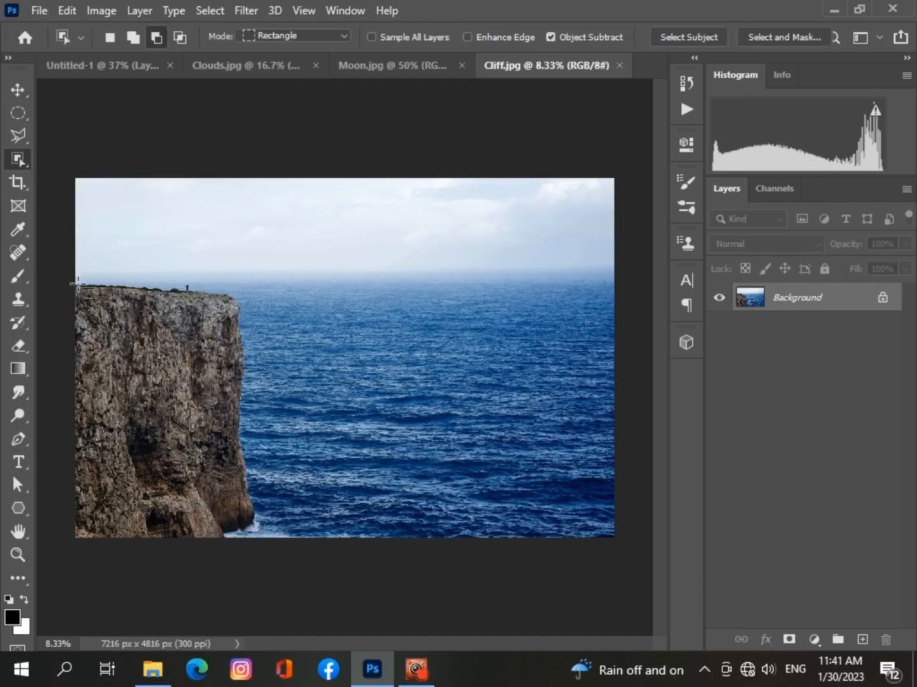
{"action": "left_click_drag", "start_coordinate": [77, 284], "coordinate": [250, 555]}
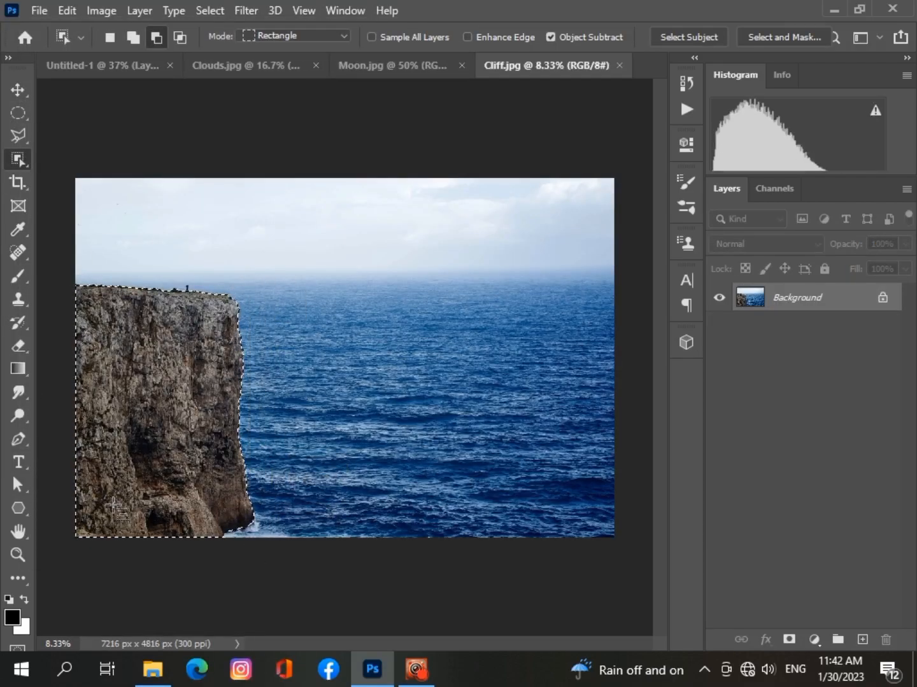
Copy the selected cliff into the Untitled-1 composite and scale it to about 14.45% over the lower-right part of the clouds.
{"action": "scroll", "coordinate": [196, 460], "scroll_direction": "up", "scroll_amount": 4}
{"action": "scroll", "coordinate": [172, 467], "scroll_direction": "down", "scroll_amount": 5}
{"action": "left_click", "coordinate": [97, 72]}
{"action": "key", "text": "ctrl+v"}
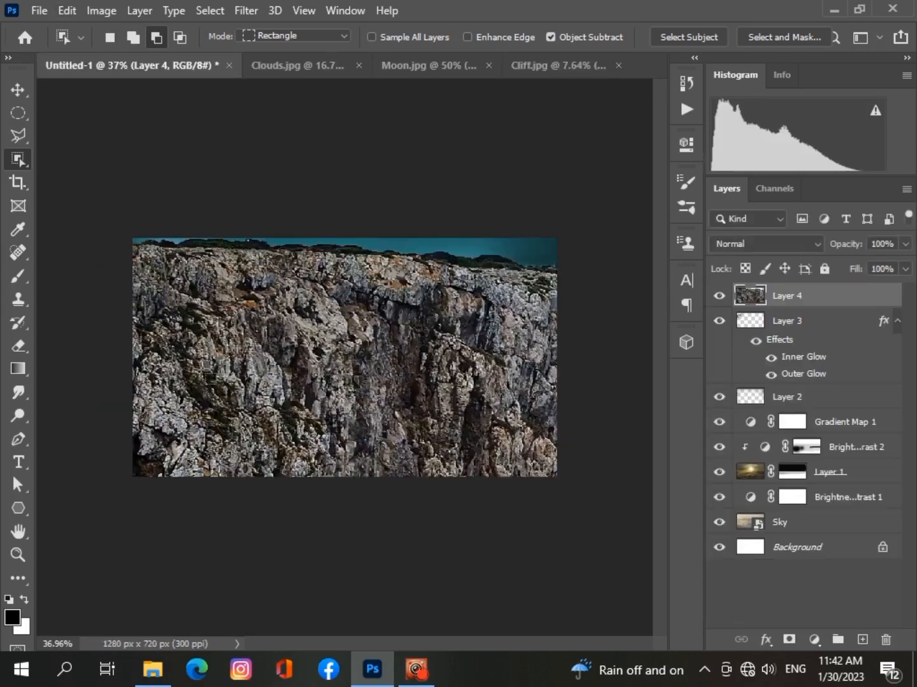
{"action": "left_click", "coordinate": [17, 91]}
{"action": "left_click_drag", "start_coordinate": [133, 238], "coordinate": [268, 430]}
{"action": "left_click_drag", "start_coordinate": [278, 435], "coordinate": [180, 183]}
{"action": "left_click_drag", "start_coordinate": [171, 178], "coordinate": [280, 332]}
{"action": "left_click_drag", "start_coordinate": [405, 454], "coordinate": [469, 360]}
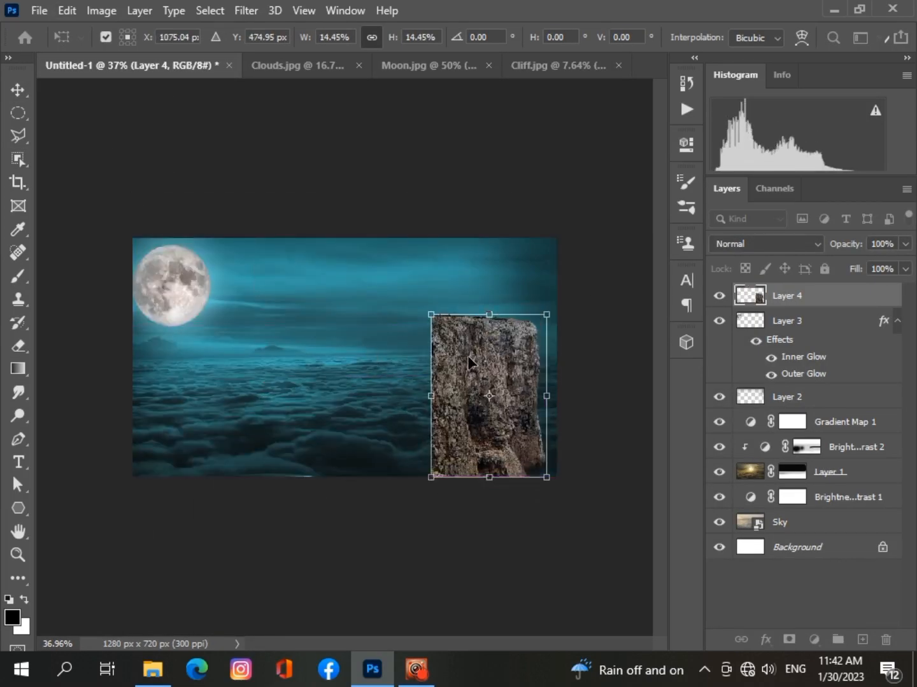
Flip the cliff horizontally and stretch it to about 21% width and 13.5% height along the image's right edge.
{"action": "right_click", "coordinate": [470, 361]}
{"action": "left_click", "coordinate": [489, 332]}
{"action": "left_click_drag", "start_coordinate": [485, 421], "coordinate": [456, 433]}
{"action": "left_click_drag", "start_coordinate": [522, 409], "coordinate": [560, 409]}
{"action": "left_click_drag", "start_coordinate": [464, 397], "coordinate": [471, 434]}
{"action": "mouse_move", "coordinate": [403, 369]}
{"action": "left_mouse_down"}
{"action": "mouse_move", "coordinate": [381, 370]}
{"action": "mouse_move", "coordinate": [389, 376]}
{"action": "left_mouse_up"}
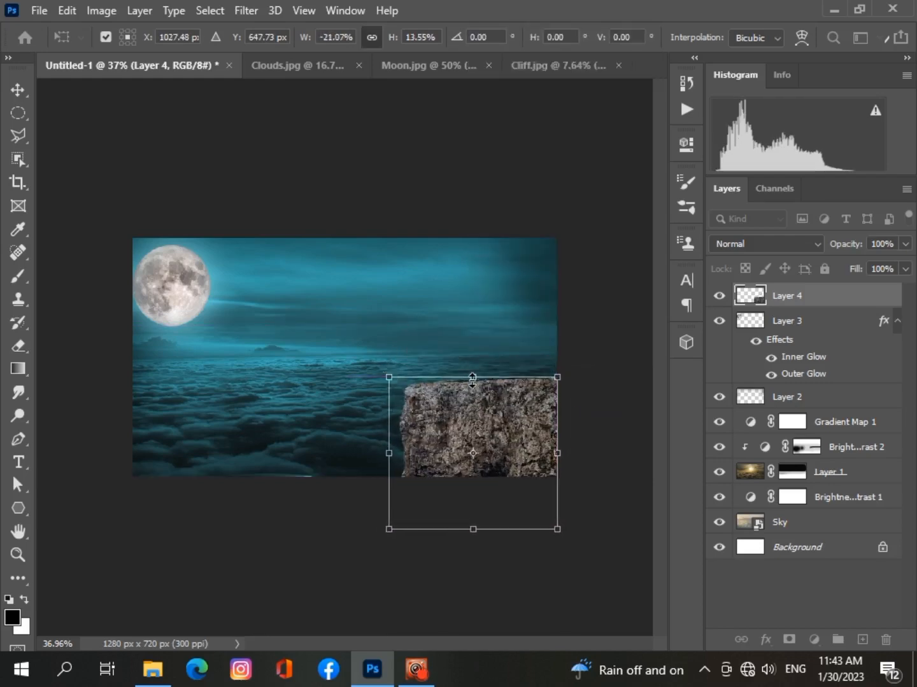
Shrink the cliff, place it against the image's right edge just below the horizon, and apply the transform.
{"action": "left_click_drag", "start_coordinate": [503, 456], "coordinate": [502, 438]}
{"action": "left_click_drag", "start_coordinate": [549, 517], "coordinate": [501, 473]}
{"action": "mouse_move", "coordinate": [415, 415]}
{"action": "left_mouse_down"}
{"action": "mouse_move", "coordinate": [463, 404]}
{"action": "mouse_move", "coordinate": [407, 404]}
{"action": "left_mouse_up"}
{"action": "key", "text": "Return"}
{"action": "left_click", "coordinate": [789, 638]}
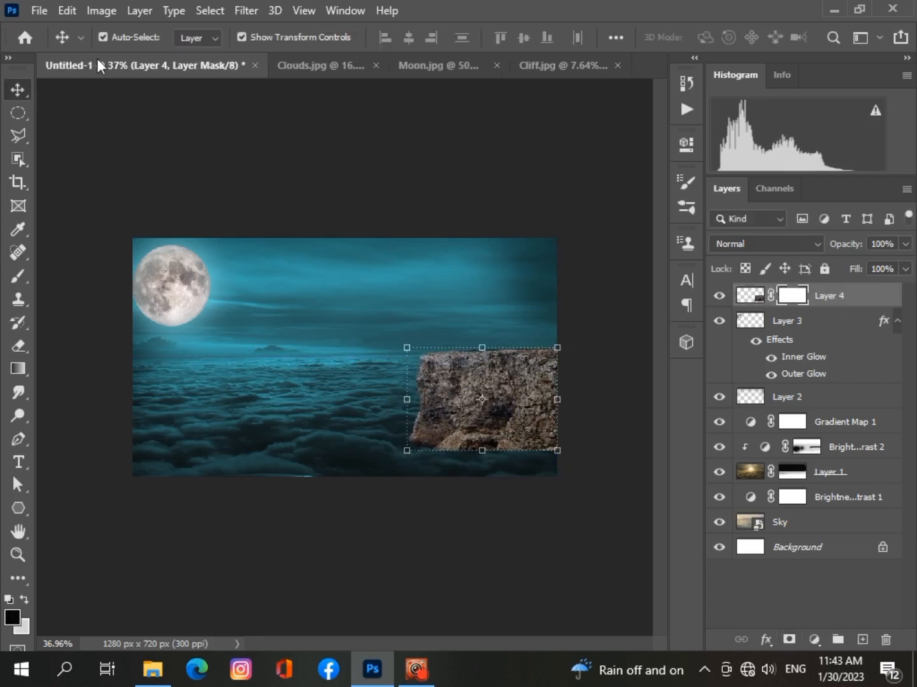
{"action": "key", "text": "b"}
{"action": "mouse_move", "coordinate": [410, 38]}
{"action": "left_mouse_down"}
{"action": "mouse_move", "coordinate": [428, 63]}
{"action": "mouse_move", "coordinate": [464, 63]}
{"action": "left_mouse_up"}
{"action": "mouse_move", "coordinate": [433, 482]}
{"action": "left_mouse_down"}
{"action": "mouse_move", "coordinate": [536, 485]}
{"action": "mouse_move", "coordinate": [400, 465]}
{"action": "mouse_move", "coordinate": [548, 490]}
{"action": "mouse_move", "coordinate": [413, 479]}
{"action": "mouse_move", "coordinate": [487, 502]}
{"action": "left_mouse_up"}
{"action": "key", "text": "ctrl+z"}
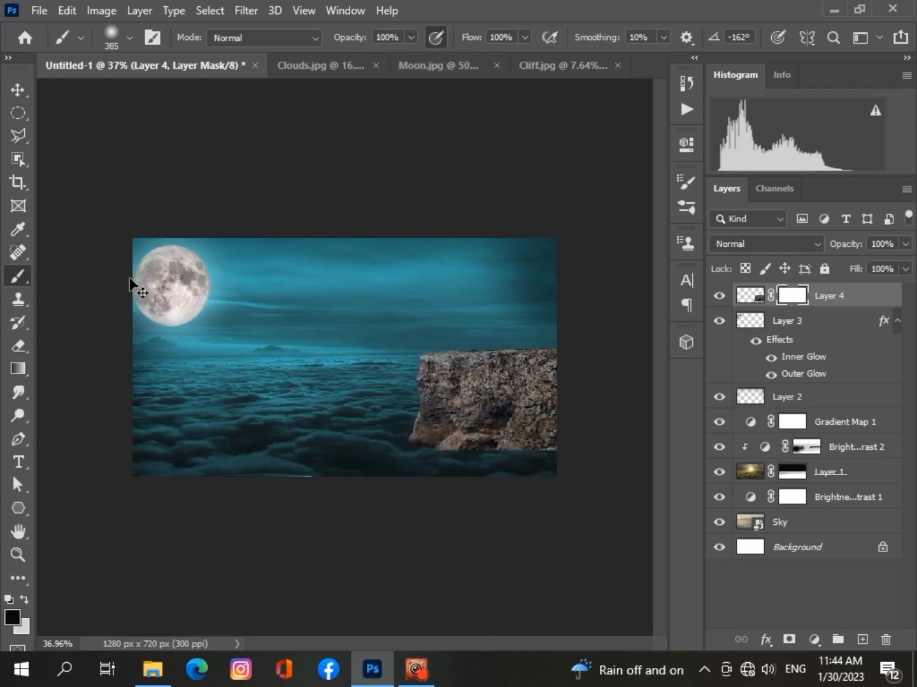
{"action": "key", "text": "ctrl+z"}
Add a Brightness/Contrast adjustment clipped to the cliff layer, lowering the brightness and raising the contrast.
{"action": "left_click", "coordinate": [815, 640]}
{"action": "left_click", "coordinate": [807, 389]}
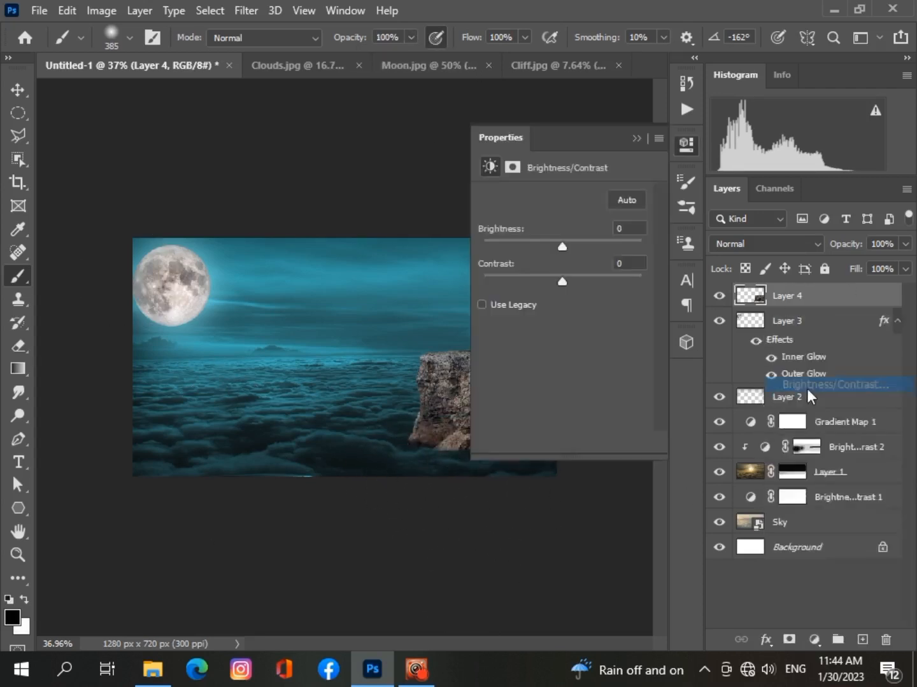
{"action": "left_click", "coordinate": [532, 441]}
{"action": "left_click_drag", "start_coordinate": [563, 246], "coordinate": [534, 247]}
{"action": "left_click_drag", "start_coordinate": [563, 280], "coordinate": [598, 282]}
{"action": "left_click", "coordinate": [636, 139]}
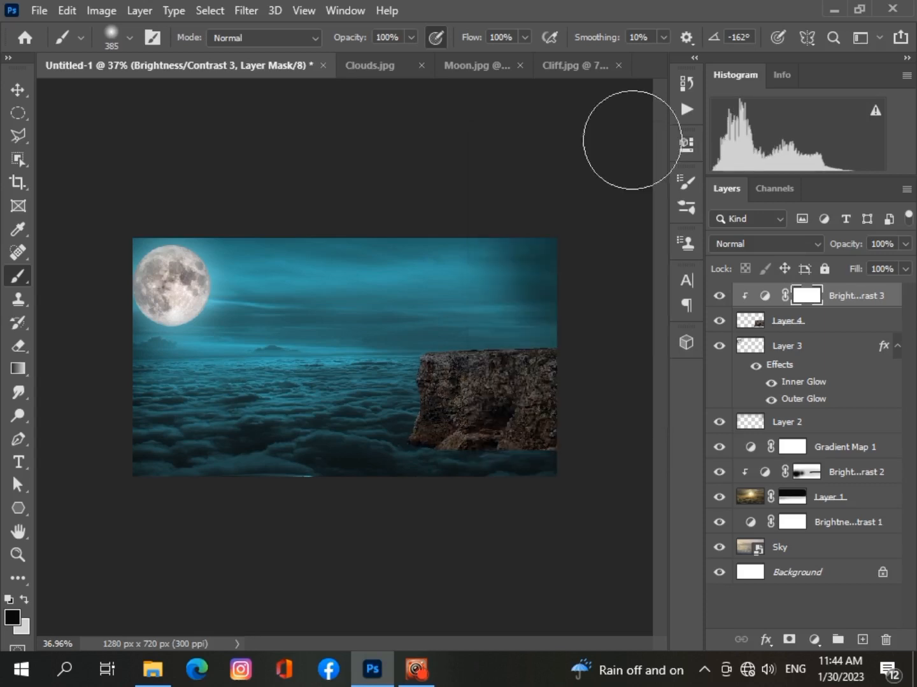
Add a Levels adjustment clipped to the cliff with black input 13, midtones 1.22 and white output about 211.
{"action": "left_click", "coordinate": [816, 641]}
{"action": "left_click", "coordinate": [809, 393]}
{"action": "scroll", "coordinate": [264, 379], "scroll_direction": "down", "scroll_amount": 2}
{"action": "left_click_drag", "start_coordinate": [508, 325], "coordinate": [514, 326]}
{"action": "left_click", "coordinate": [532, 442]}
{"action": "left_click_drag", "start_coordinate": [580, 326], "coordinate": [571, 327]}
{"action": "left_click_drag", "start_coordinate": [644, 328], "coordinate": [649, 329]}
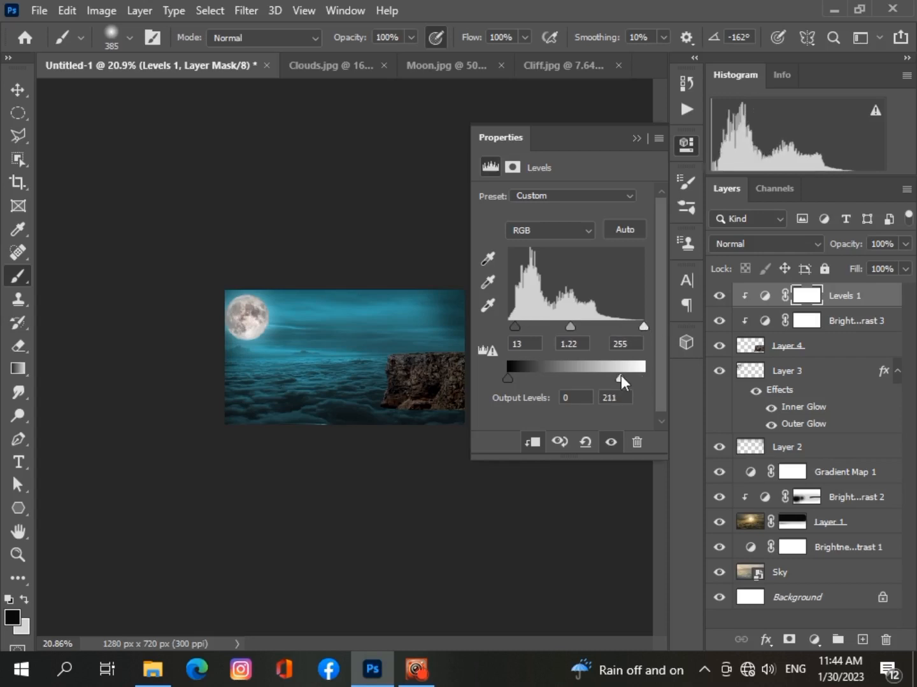
{"action": "left_click", "coordinate": [636, 138]}
Add a layer mask to the cliff layer and paint black along the cliff's base to blend it into the clouds.
{"action": "key", "text": "v"}
{"action": "scroll", "coordinate": [359, 544], "scroll_direction": "up", "scroll_amount": 2}
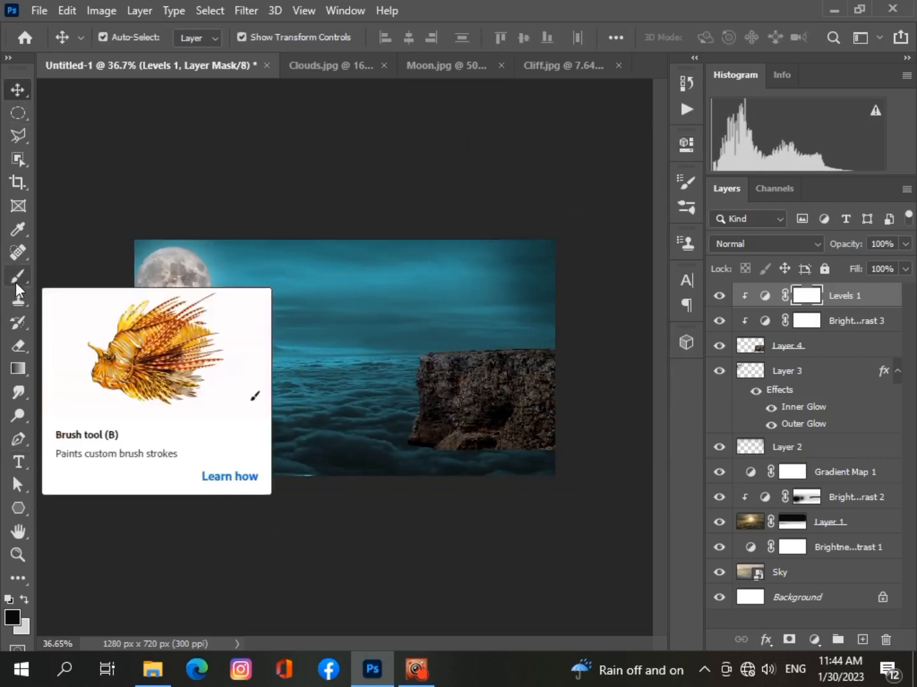
{"action": "left_click", "coordinate": [788, 345]}
{"action": "left_click", "coordinate": [789, 639]}
{"action": "key", "text": "b"}
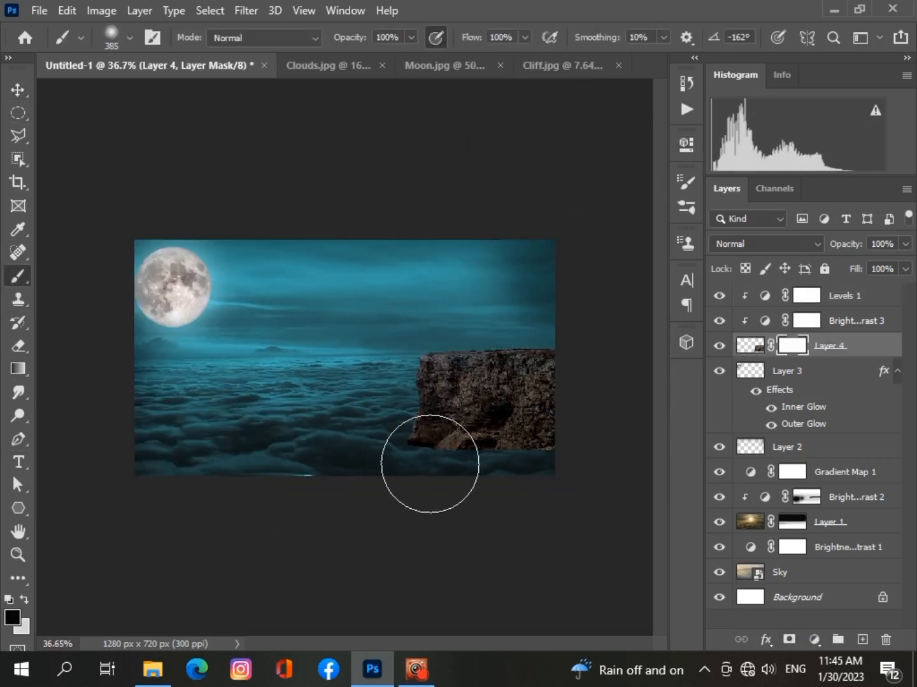
{"action": "mouse_move", "coordinate": [430, 462]}
{"action": "left_mouse_down"}
{"action": "mouse_move", "coordinate": [546, 471]}
{"action": "mouse_move", "coordinate": [406, 485]}
{"action": "mouse_move", "coordinate": [484, 497]}
{"action": "mouse_move", "coordinate": [514, 484]}
{"action": "left_mouse_up"}
{"action": "key", "text": "ctrl+z"}
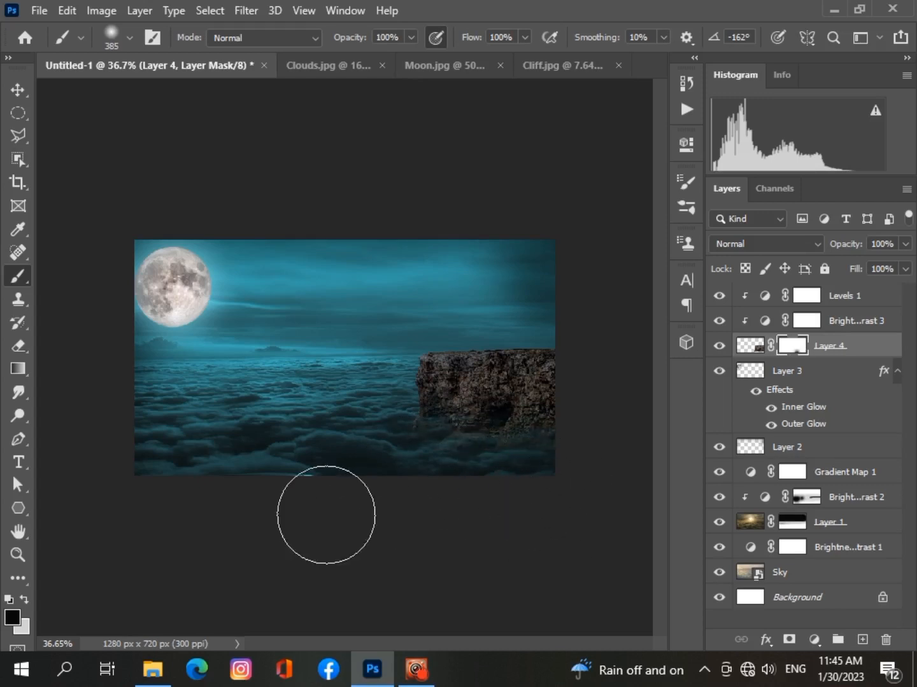
{"action": "scroll", "coordinate": [468, 547], "scroll_direction": "up", "scroll_amount": 2}
{"action": "scroll", "coordinate": [469, 558], "scroll_direction": "down", "scroll_amount": 2}
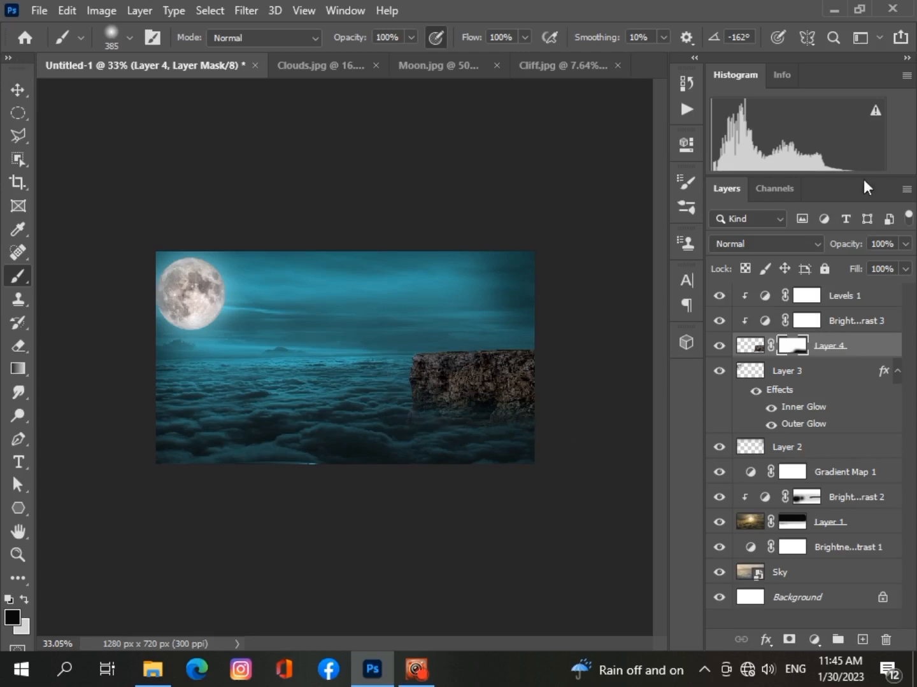
Add a Color Balance adjustment clipped to the cliff and shift the midtones Cyan-Red value to -30.
{"action": "left_click", "coordinate": [814, 639]}
{"action": "left_click", "coordinate": [812, 478]}
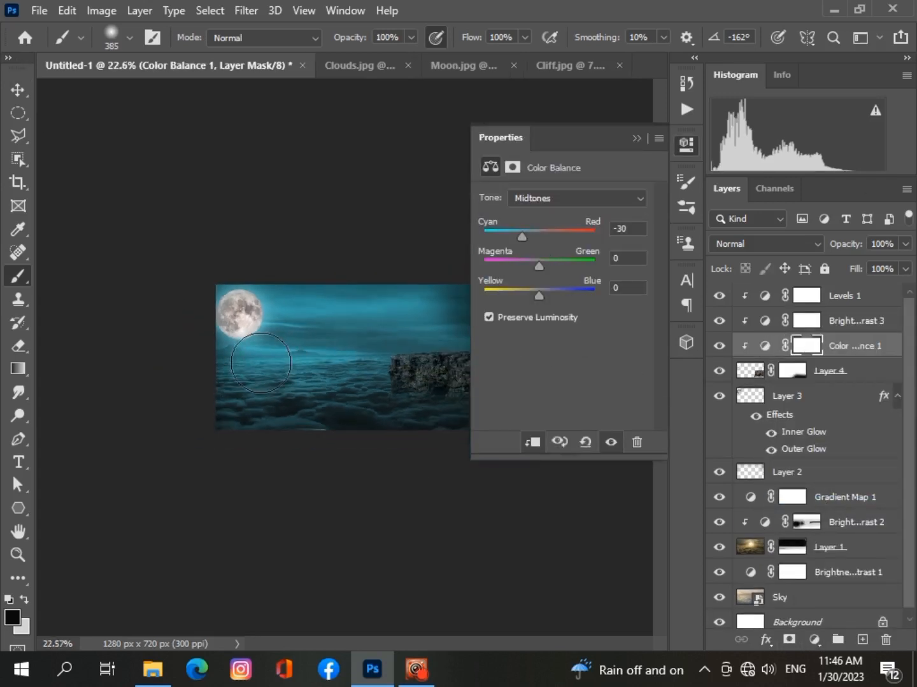
{"action": "left_click_drag", "start_coordinate": [530, 232], "coordinate": [537, 266]}
{"action": "left_click", "coordinate": [639, 139]}
{"action": "scroll", "coordinate": [372, 462], "scroll_direction": "up", "scroll_amount": 5}
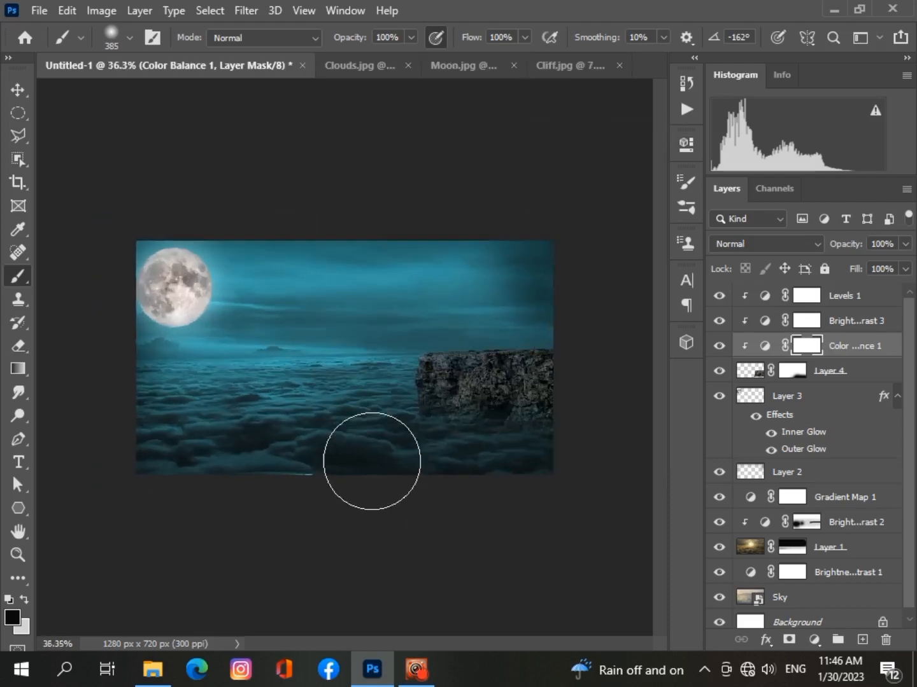
{"action": "scroll", "coordinate": [372, 461], "scroll_direction": "down", "scroll_amount": 1}
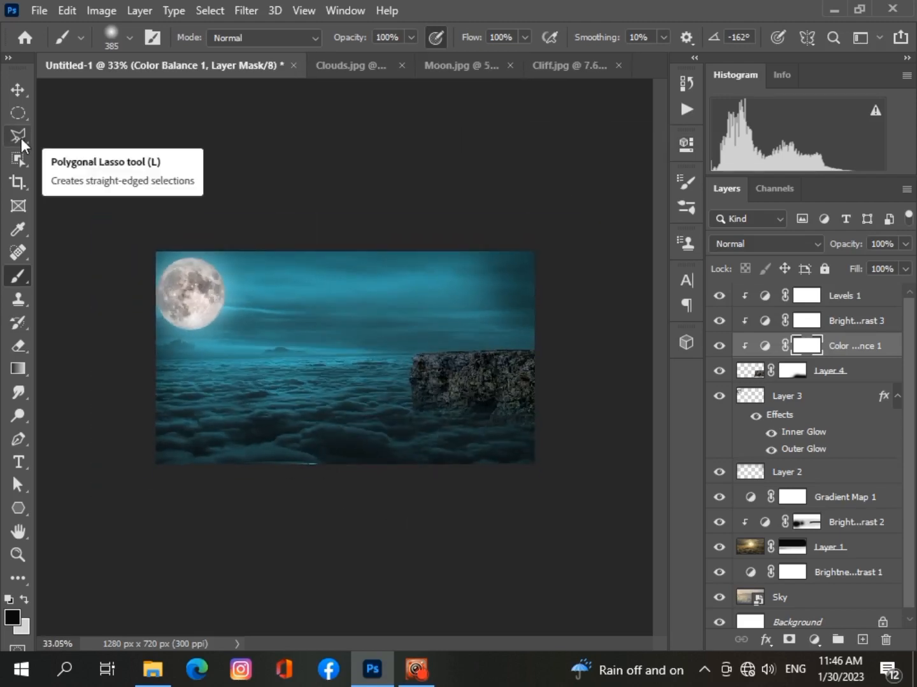
Open the Tree.png image.
{"action": "left_click", "coordinate": [38, 10]}
{"action": "left_click", "coordinate": [62, 45]}
{"action": "left_click", "coordinate": [460, 353]}
{"action": "left_click", "coordinate": [407, 437]}
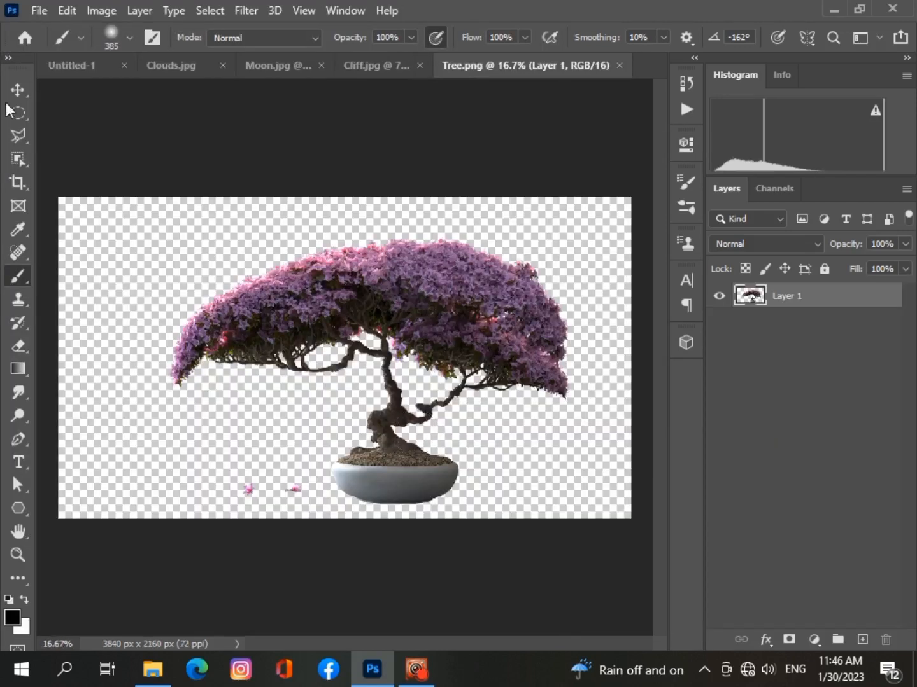
Outline the tree above its pot with the Polygonal Lasso and copy the selection.
{"action": "key", "text": "w"}
{"action": "key", "text": "l"}
{"action": "scroll", "coordinate": [382, 442], "scroll_direction": "up", "scroll_amount": 2}
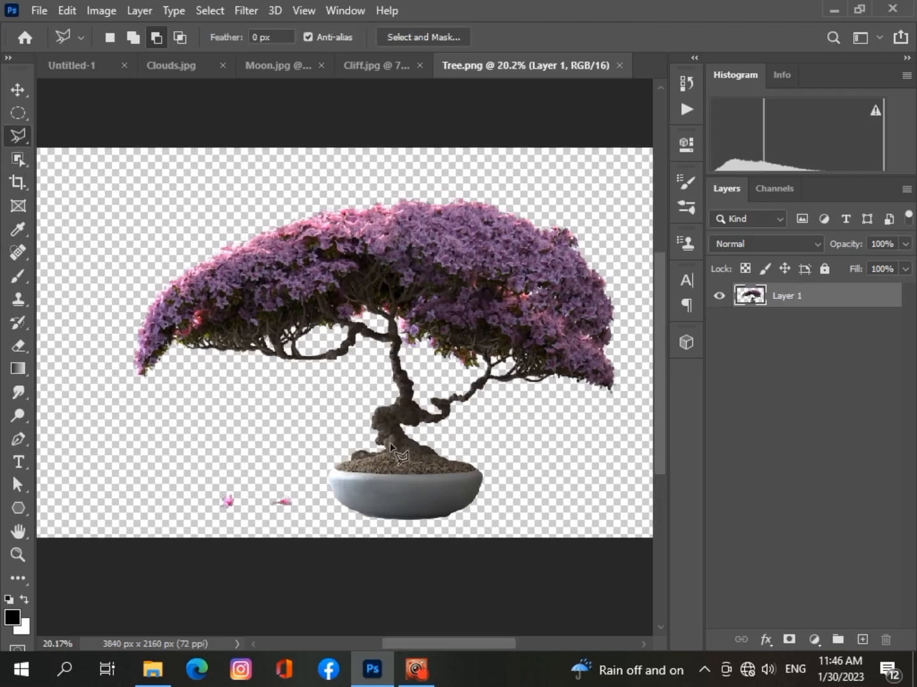
{"action": "left_click", "coordinate": [344, 455]}
{"action": "left_click", "coordinate": [93, 455]}
{"action": "left_click", "coordinate": [102, 163]}
{"action": "left_click", "coordinate": [643, 163]}
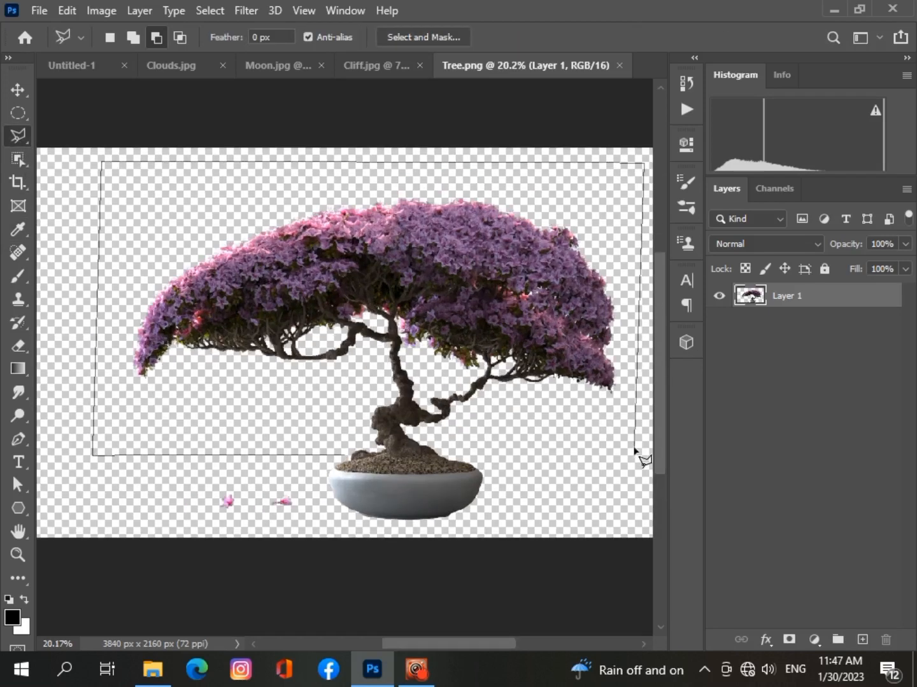
{"action": "left_click", "coordinate": [334, 456]}
{"action": "key", "text": "ctrl+c"}
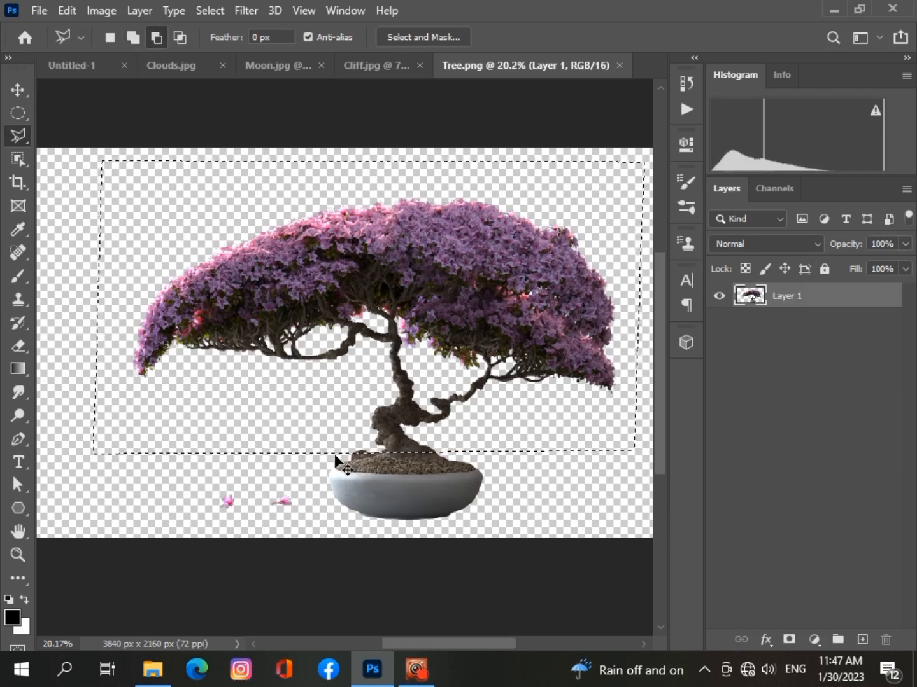
Paste the tree into the Untitled-1 composite and move its layer to the top of the layer stack.
{"action": "left_click", "coordinate": [83, 65]}
{"action": "key", "text": "ctrl+v"}
{"action": "left_click_drag", "start_coordinate": [821, 346], "coordinate": [844, 294]}
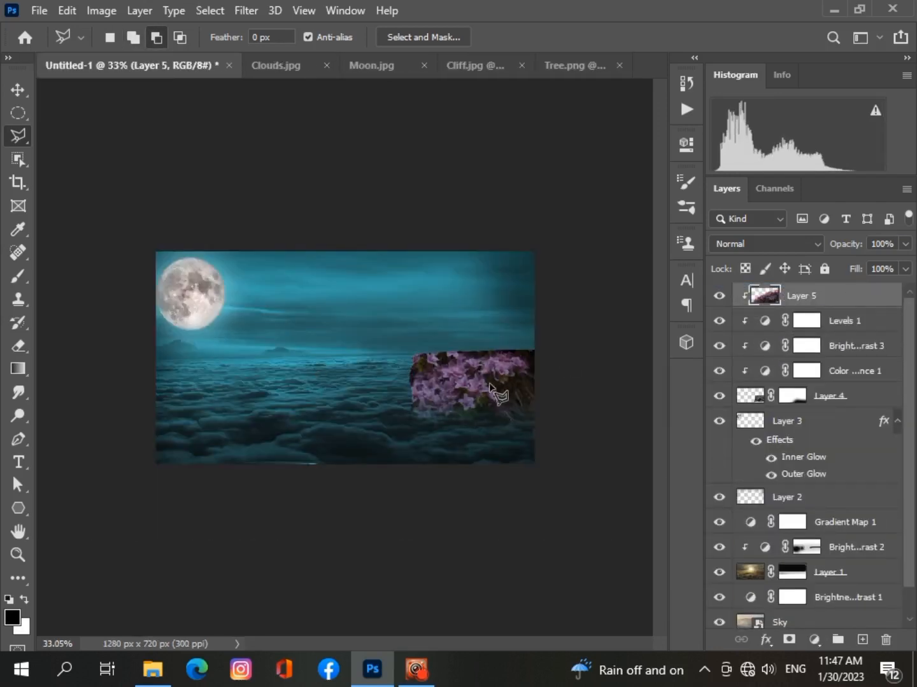
{"action": "left_click", "coordinate": [460, 390]}
{"action": "left_click", "coordinate": [561, 386]}
{"action": "left_click", "coordinate": [574, 423]}
{"action": "left_click", "coordinate": [460, 391]}
{"action": "key", "text": "ctrl+d"}
Scale the pasted tree down in several passes, move it over the cliff area, and apply the transform.
{"action": "key", "text": "v"}
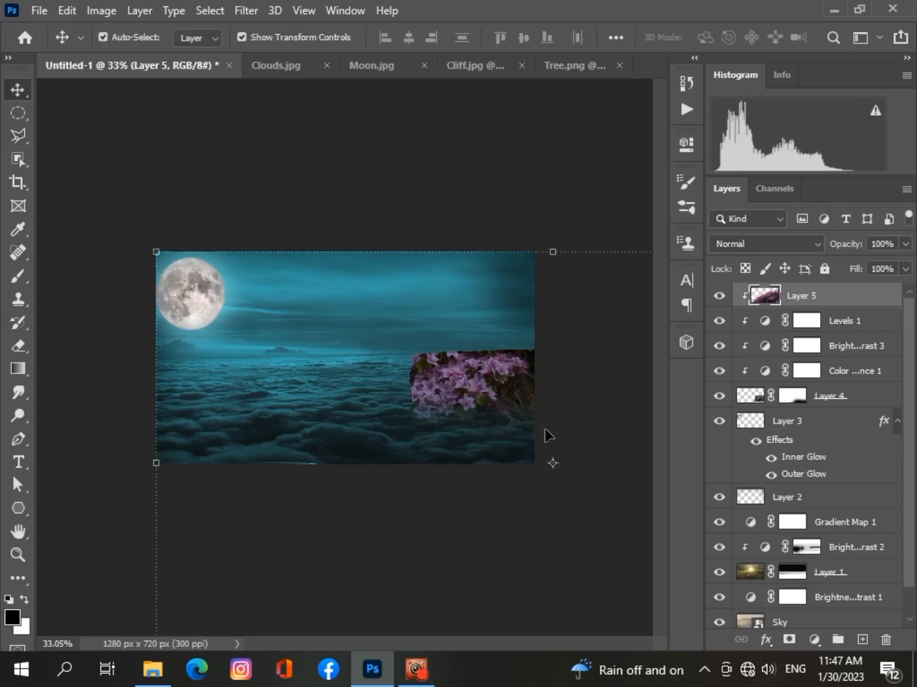
{"action": "left_click_drag", "start_coordinate": [157, 252], "coordinate": [358, 358]}
{"action": "left_click_drag", "start_coordinate": [484, 415], "coordinate": [376, 336]}
{"action": "key", "text": "Return"}
{"action": "left_click_drag", "start_coordinate": [251, 306], "coordinate": [410, 392]}
{"action": "left_click_drag", "start_coordinate": [551, 566], "coordinate": [348, 385]}
{"action": "left_click_drag", "start_coordinate": [207, 210], "coordinate": [415, 390]}
{"action": "left_click_drag", "start_coordinate": [494, 337], "coordinate": [462, 302]}
{"action": "key", "text": "Return"}
Move the tree layer down the stack to sit between the moon layer and Layer 2.
{"action": "left_click_drag", "start_coordinate": [897, 296], "coordinate": [885, 328]}
{"action": "left_click_drag", "start_coordinate": [874, 313], "coordinate": [861, 384]}
{"action": "left_click_drag", "start_coordinate": [844, 361], "coordinate": [840, 478]}
Resize and position the tree so its trunk stands on the cliff and its canopy fills the sky's upper-right area.
{"action": "left_click_drag", "start_coordinate": [494, 333], "coordinate": [458, 291]}
{"action": "left_click_drag", "start_coordinate": [364, 251], "coordinate": [414, 279]}
{"action": "scroll", "coordinate": [433, 284], "scroll_direction": "up", "scroll_amount": 6}
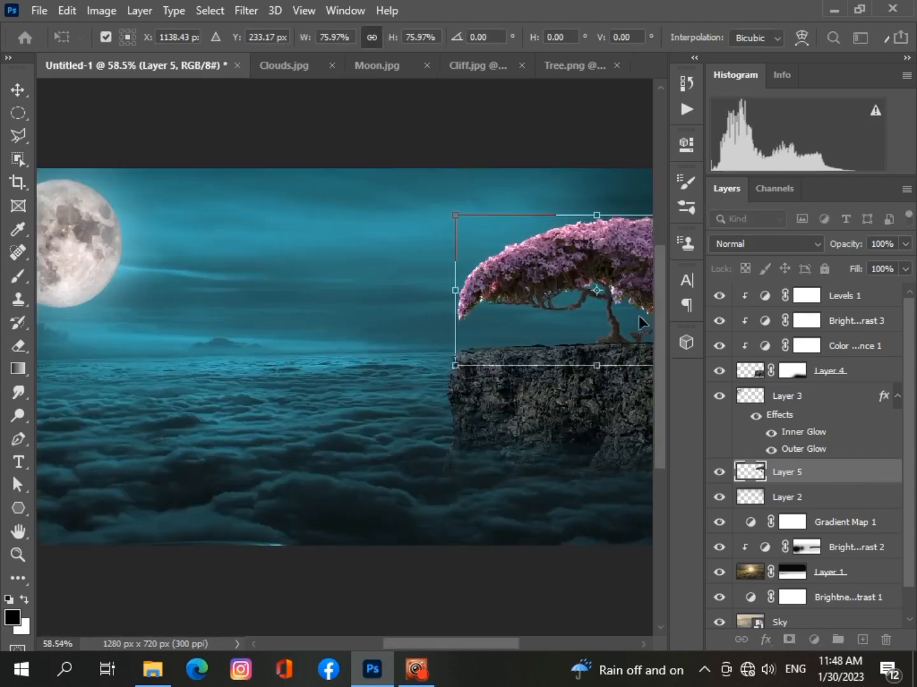
{"action": "left_click_drag", "start_coordinate": [641, 315], "coordinate": [575, 299]}
{"action": "scroll", "coordinate": [463, 438], "scroll_direction": "down", "scroll_amount": 2}
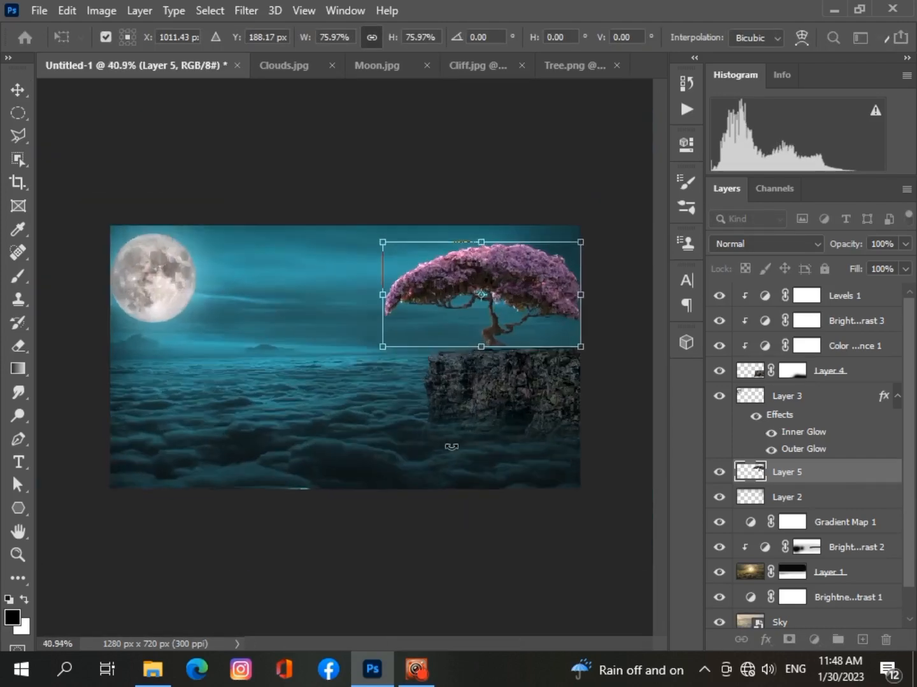
{"action": "mouse_move", "coordinate": [583, 242]}
{"action": "left_mouse_down"}
{"action": "mouse_move", "coordinate": [548, 241]}
{"action": "mouse_move", "coordinate": [580, 247]}
{"action": "left_mouse_up"}
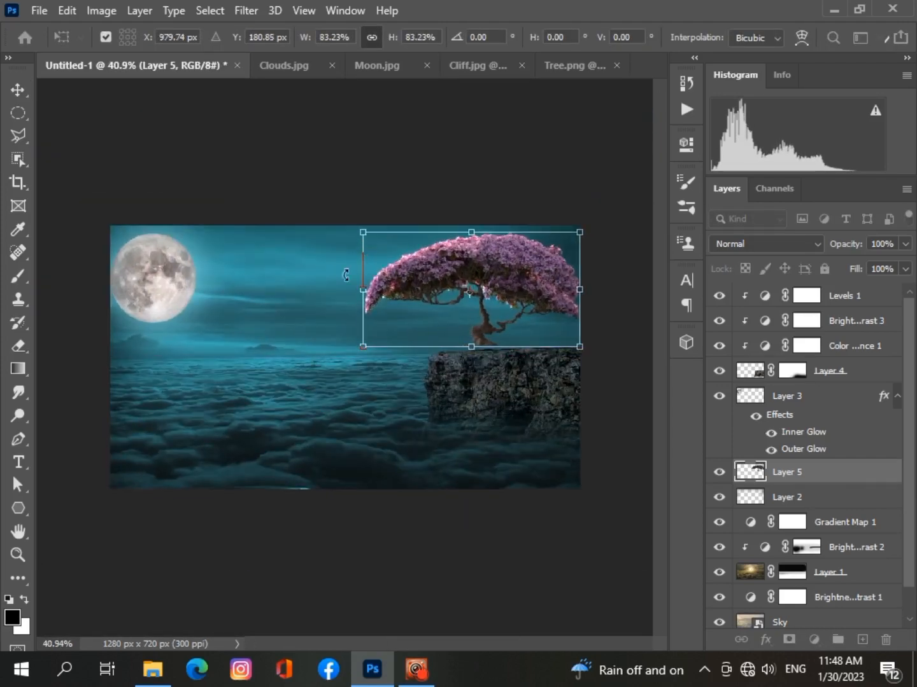
{"action": "left_click_drag", "start_coordinate": [364, 234], "coordinate": [347, 226]}
{"action": "key", "text": "Return"}
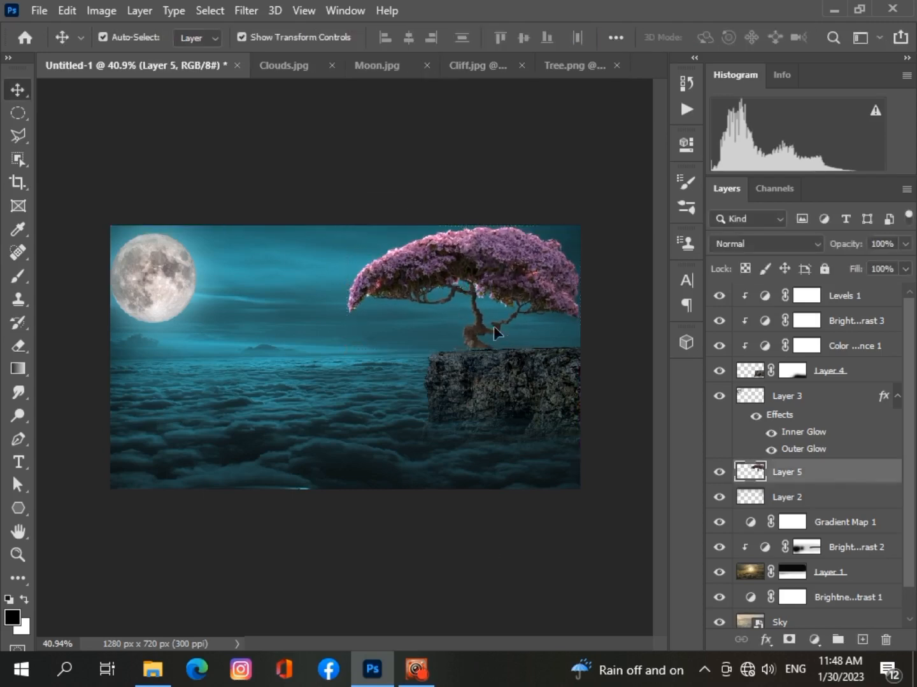
Adjust the tree's position so the base of its trunk meets the cliff top.
{"action": "left_click_drag", "start_coordinate": [493, 326], "coordinate": [497, 282]}
{"action": "left_click", "coordinate": [459, 512]}
{"action": "scroll", "coordinate": [469, 332], "scroll_direction": "down", "scroll_amount": 1}
{"action": "left_click", "coordinate": [469, 331]}
{"action": "scroll", "coordinate": [423, 433], "scroll_direction": "up", "scroll_amount": 5}
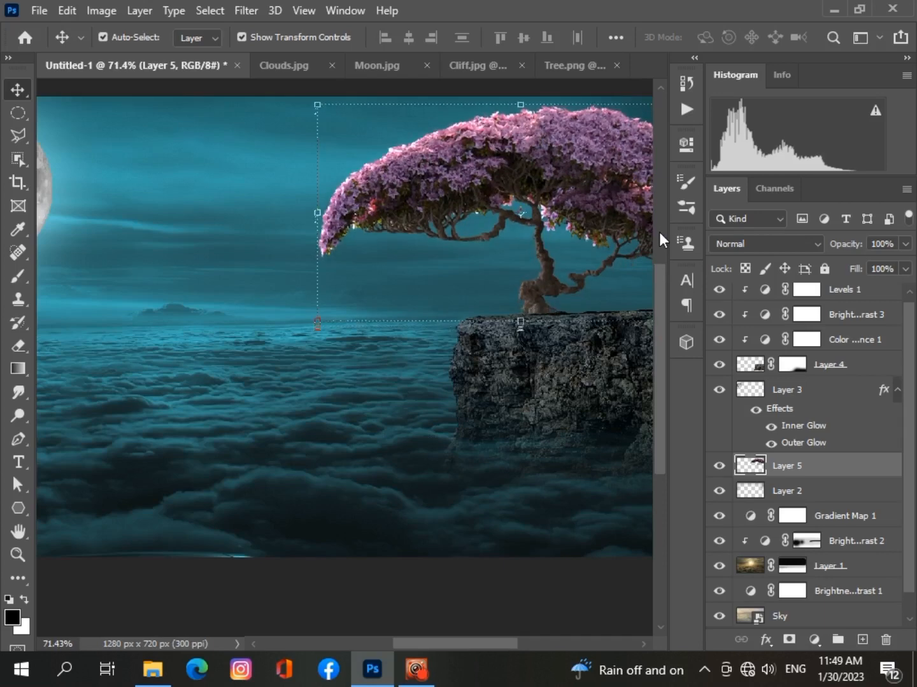
{"action": "key", "text": "s"}
{"action": "left_click", "coordinate": [618, 223]}
{"action": "left_click", "coordinate": [459, 278]}
{"action": "key", "text": "v"}
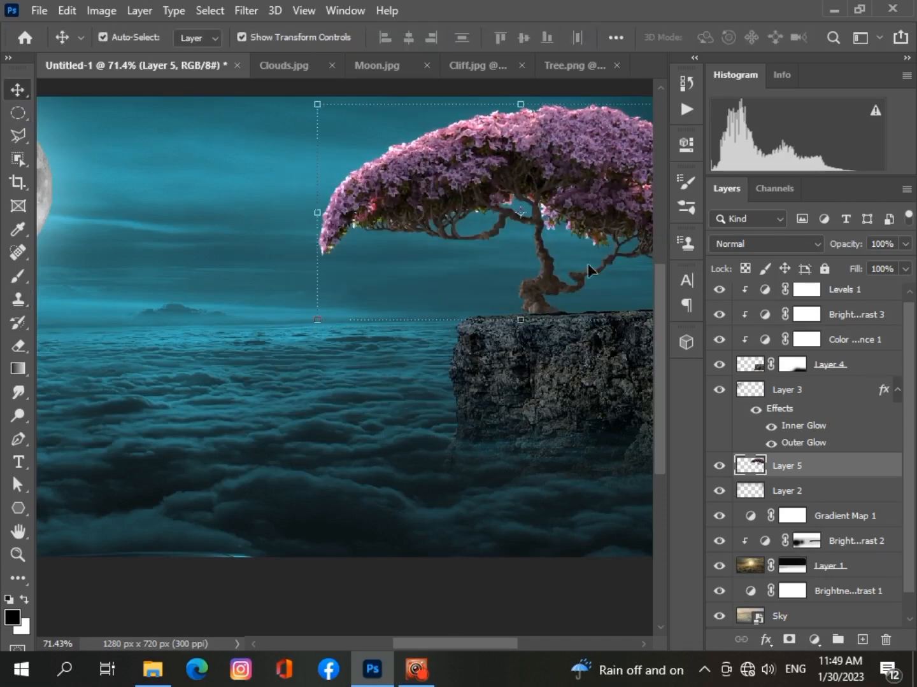
Shift the tree slightly farther down so its roots tuck behind the cliff's top edge, and deselect the layer.
{"action": "left_click_drag", "start_coordinate": [439, 287], "coordinate": [437, 295]}
{"action": "key", "text": "ctrl+z"}
{"action": "left_click_drag", "start_coordinate": [609, 214], "coordinate": [609, 221]}
{"action": "left_click", "coordinate": [498, 587]}
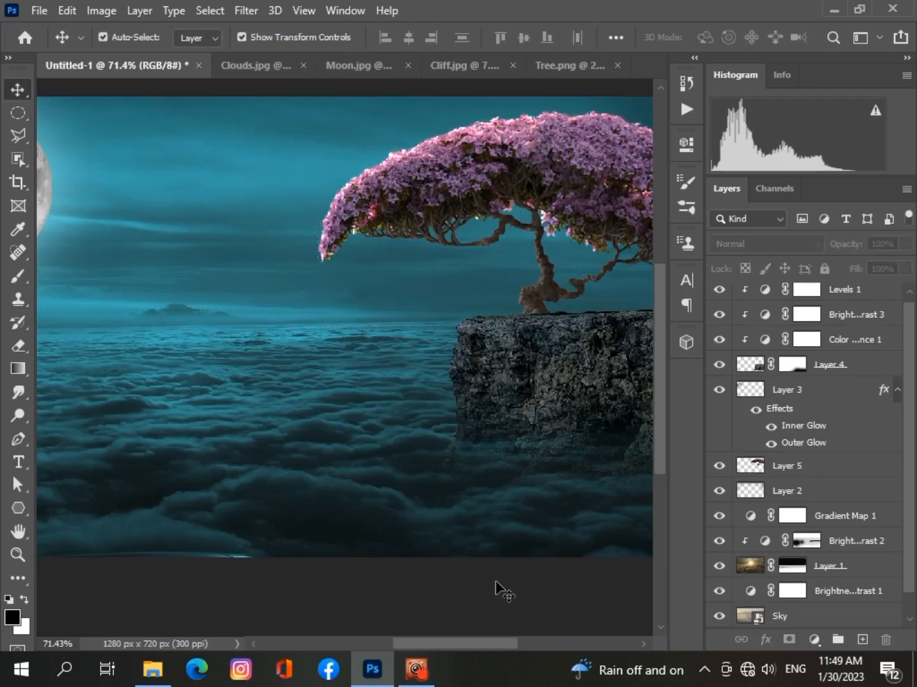
Add a layer mask to the tree layer and paint the base of the trunk with an 80 px soft brush.
{"action": "scroll", "coordinate": [500, 587], "scroll_direction": "down", "scroll_amount": 3}
{"action": "left_click", "coordinate": [791, 466]}
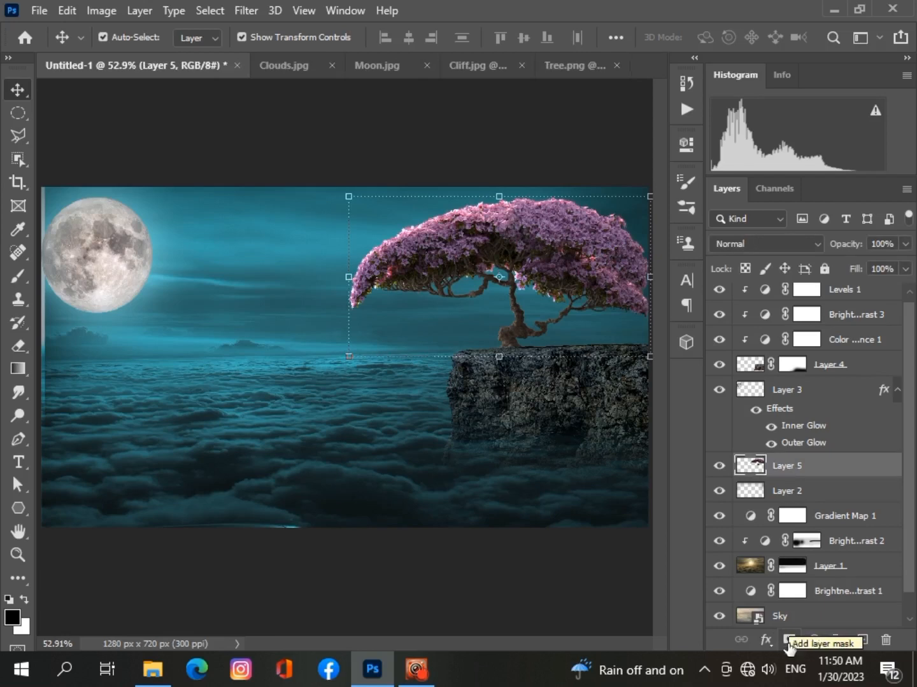
{"action": "left_click", "coordinate": [789, 640]}
{"action": "key", "text": "b"}
{"action": "left_click", "coordinate": [129, 38]}
{"action": "left_click", "coordinate": [499, 365]}
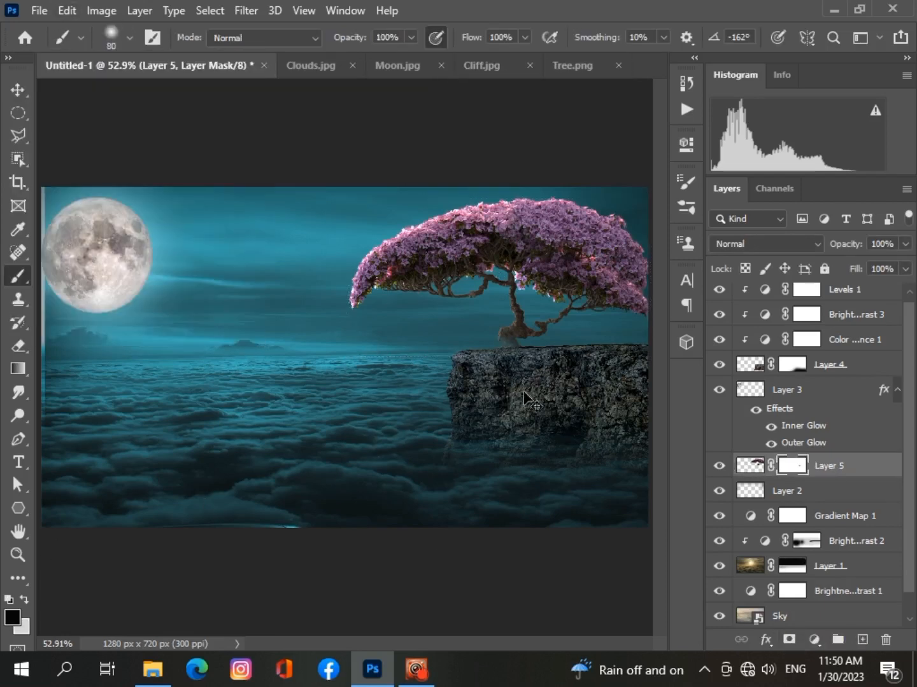
Lower the brush to 51% opacity and 39 px while painting the tree's mask at the trunk base.
{"action": "left_click", "coordinate": [411, 37]}
{"action": "left_click", "coordinate": [371, 55]}
{"action": "left_click", "coordinate": [129, 38]}
{"action": "left_click", "coordinate": [133, 93]}
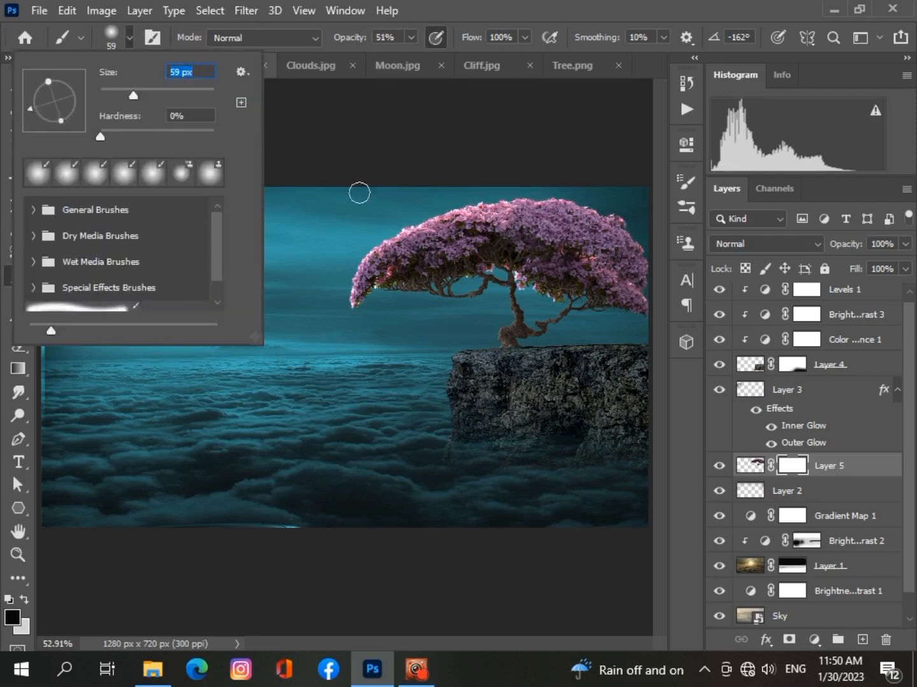
{"action": "left_click", "coordinate": [514, 339]}
{"action": "left_click", "coordinate": [129, 37]}
{"action": "left_click", "coordinate": [123, 93]}
{"action": "left_click", "coordinate": [506, 233]}
{"action": "scroll", "coordinate": [506, 232], "scroll_direction": "up", "scroll_amount": 8}
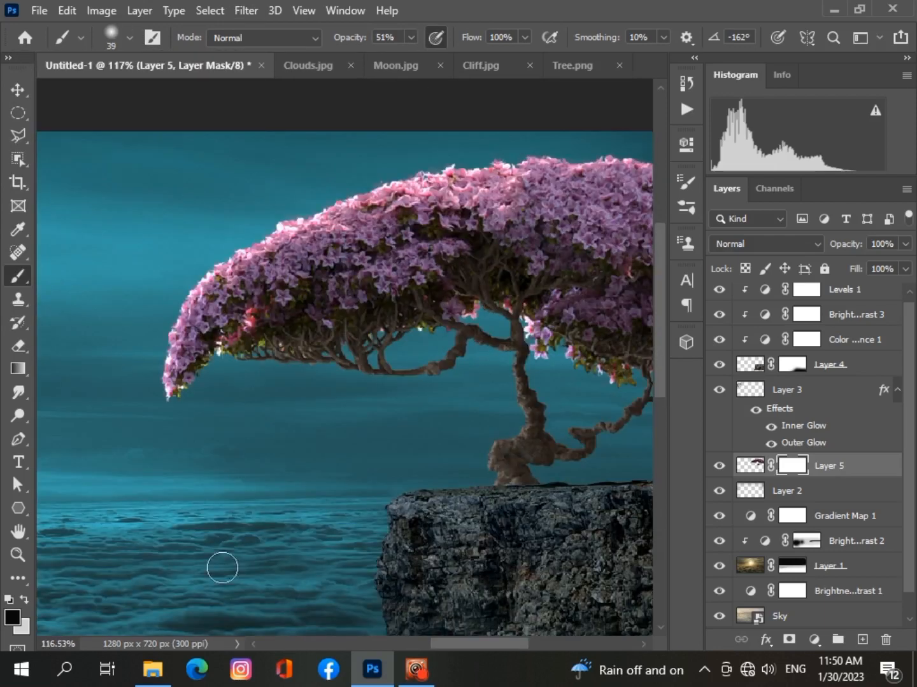
Set the foreground color to white and raise the brush opacity to 100%.
{"action": "left_click", "coordinate": [11, 615]}
{"action": "left_click", "coordinate": [505, 296]}
{"action": "left_click", "coordinate": [894, 288]}
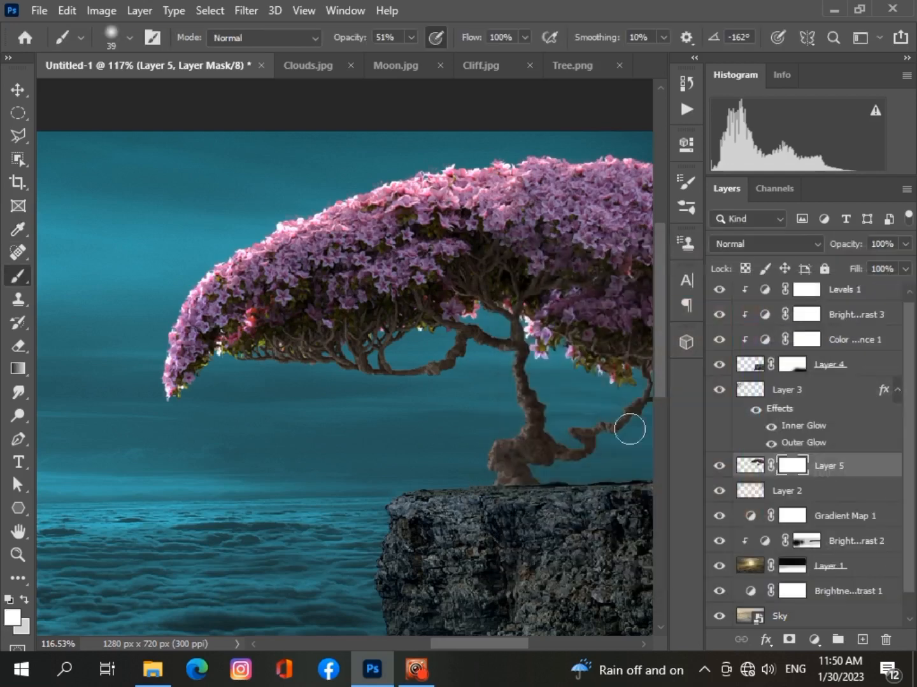
{"action": "left_click_drag", "start_coordinate": [411, 37], "coordinate": [458, 81]}
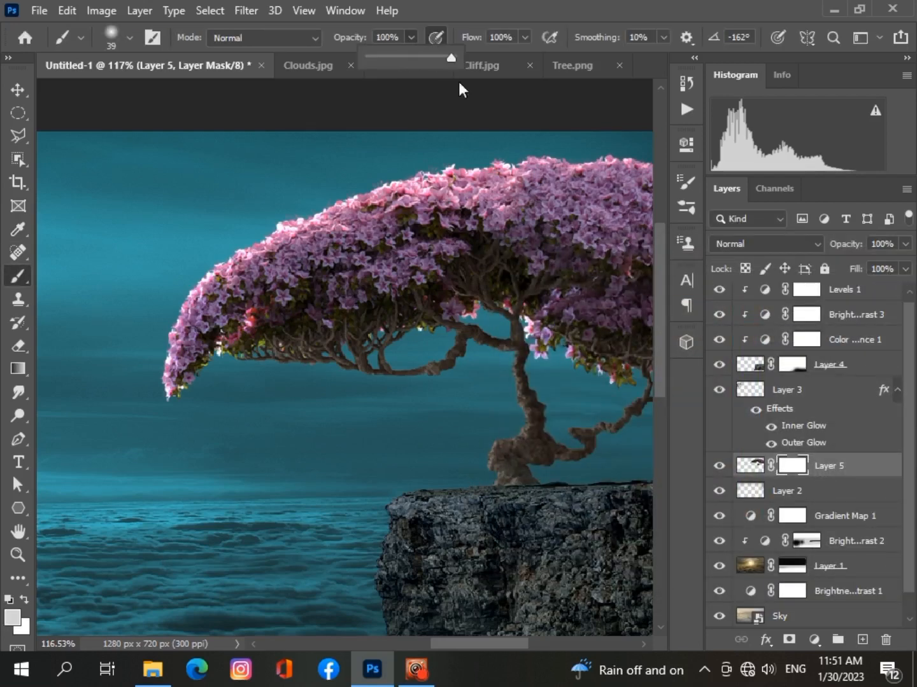
{"action": "scroll", "coordinate": [507, 471], "scroll_direction": "down", "scroll_amount": 4}
{"action": "scroll", "coordinate": [538, 536], "scroll_direction": "down", "scroll_amount": 4}
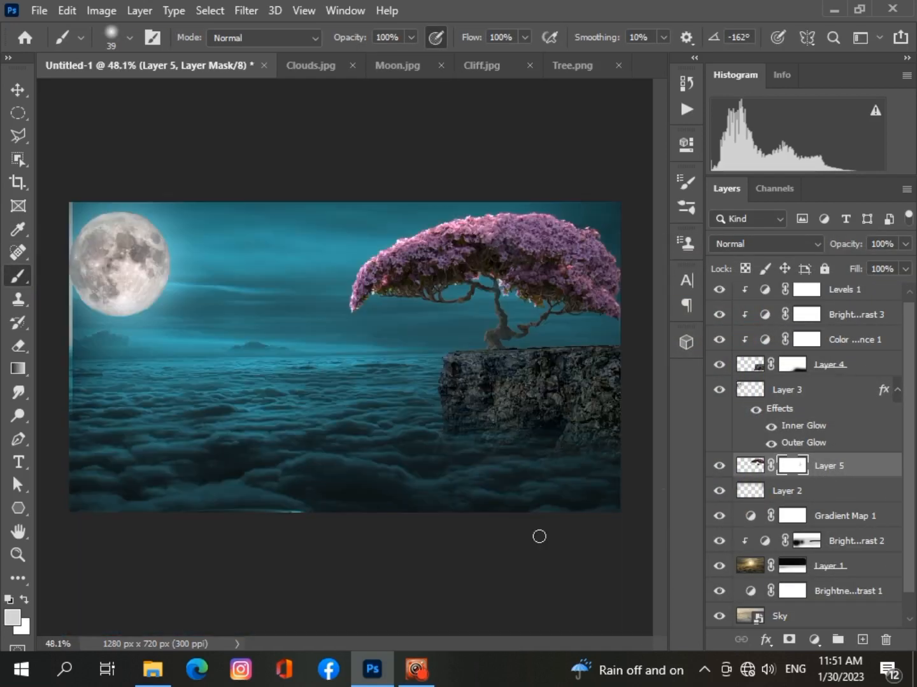
Paint the tree's mask with a short stroke where the trunk base meets the cliff top.
{"action": "scroll", "coordinate": [472, 447], "scroll_direction": "up", "scroll_amount": 10}
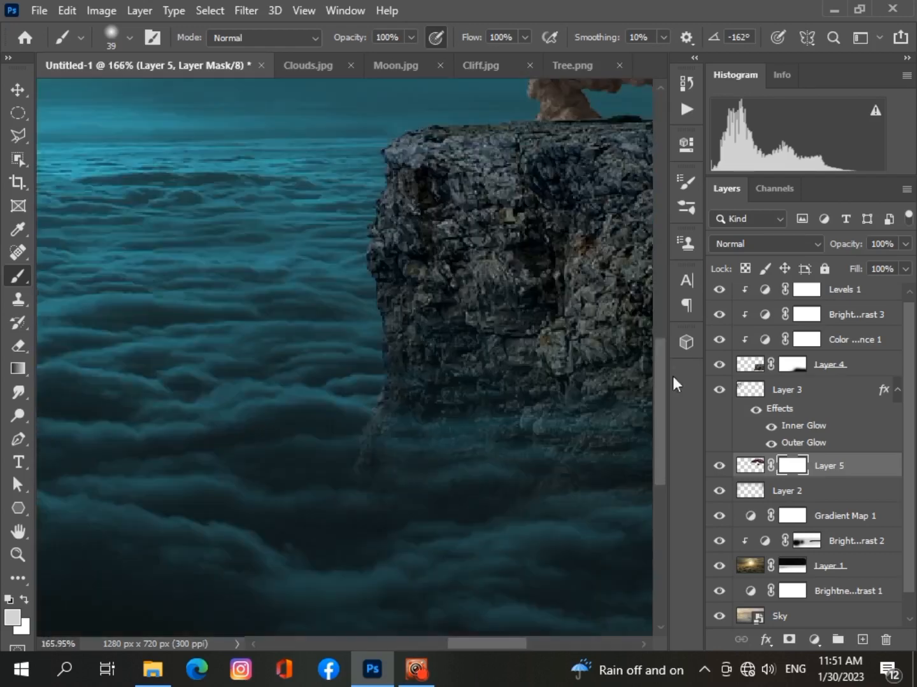
{"action": "left_click_drag", "start_coordinate": [662, 377], "coordinate": [662, 338]}
{"action": "left_click_drag", "start_coordinate": [585, 274], "coordinate": [601, 276]}
{"action": "scroll", "coordinate": [462, 541], "scroll_direction": "down", "scroll_amount": 12}
{"action": "scroll", "coordinate": [461, 541], "scroll_direction": "down", "scroll_amount": 1}
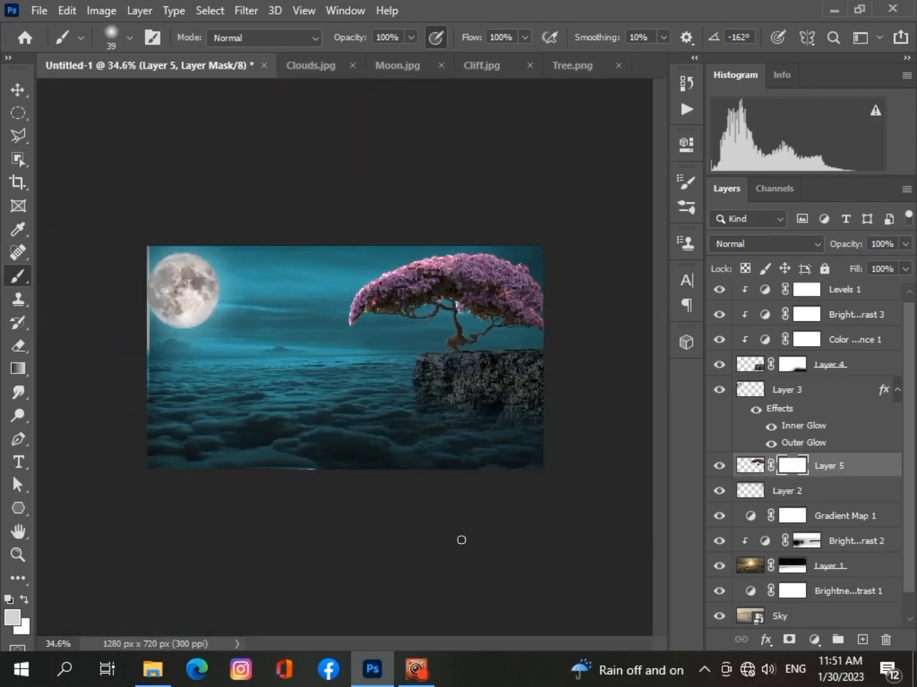
Nudge the background sky slightly left to cover the pale strip along the canvas's left edge, and deselect the layer.
{"action": "left_click", "coordinate": [18, 90]}
{"action": "left_click_drag", "start_coordinate": [213, 382], "coordinate": [209, 382]}
{"action": "key", "text": "ctrl+z"}
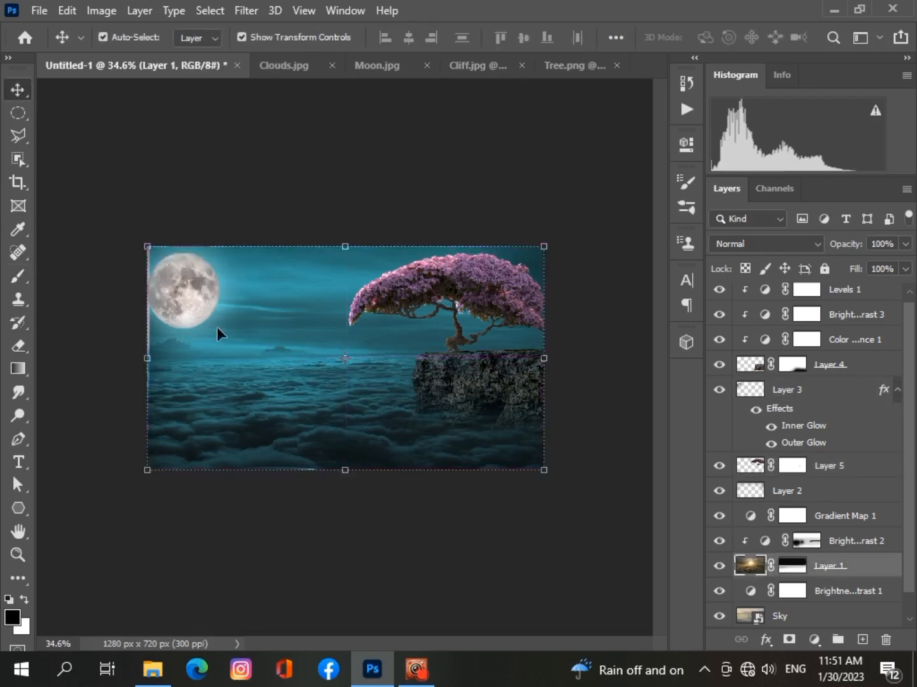
{"action": "left_click_drag", "start_coordinate": [217, 328], "coordinate": [214, 327]}
{"action": "left_click", "coordinate": [338, 551]}
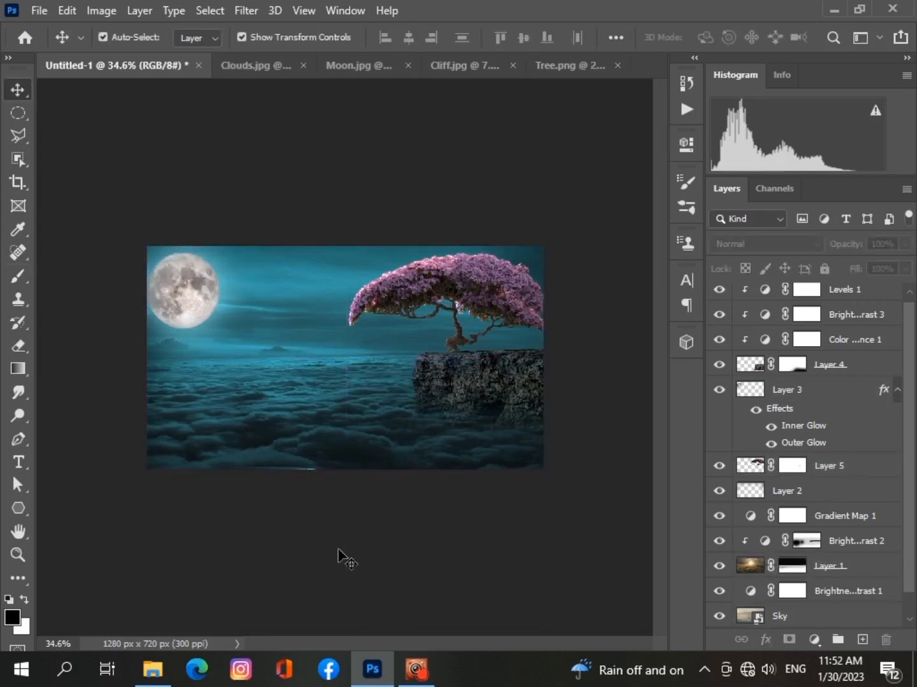
Add a Selective Color adjustment clipped to the tree layer and choose Magentas as the color range.
{"action": "left_click", "coordinate": [789, 465]}
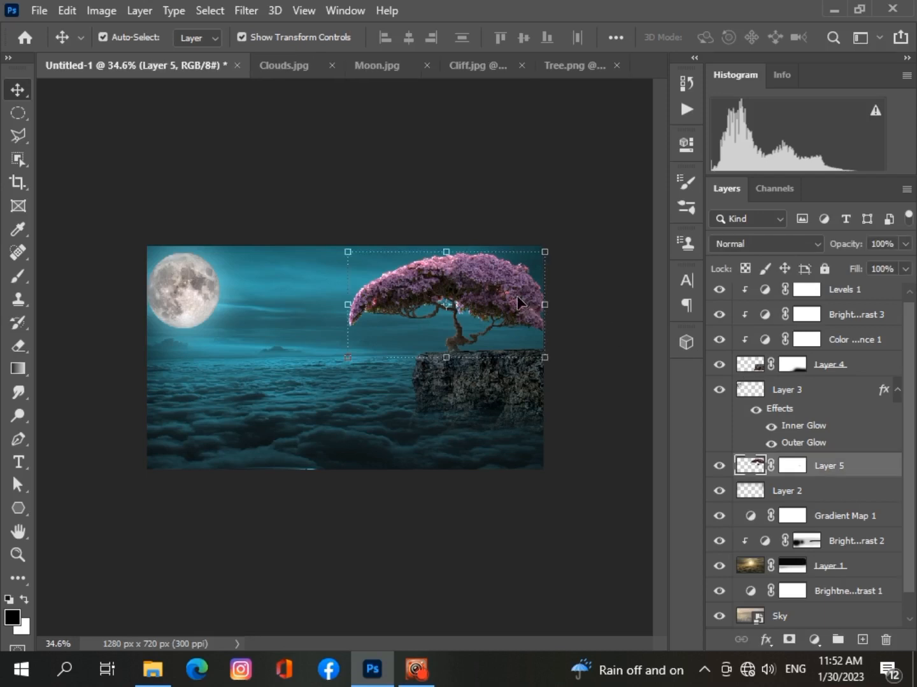
{"action": "left_click", "coordinate": [815, 639]}
{"action": "left_click", "coordinate": [805, 630]}
{"action": "scroll", "coordinate": [607, 187], "scroll_direction": "down", "scroll_amount": 4}
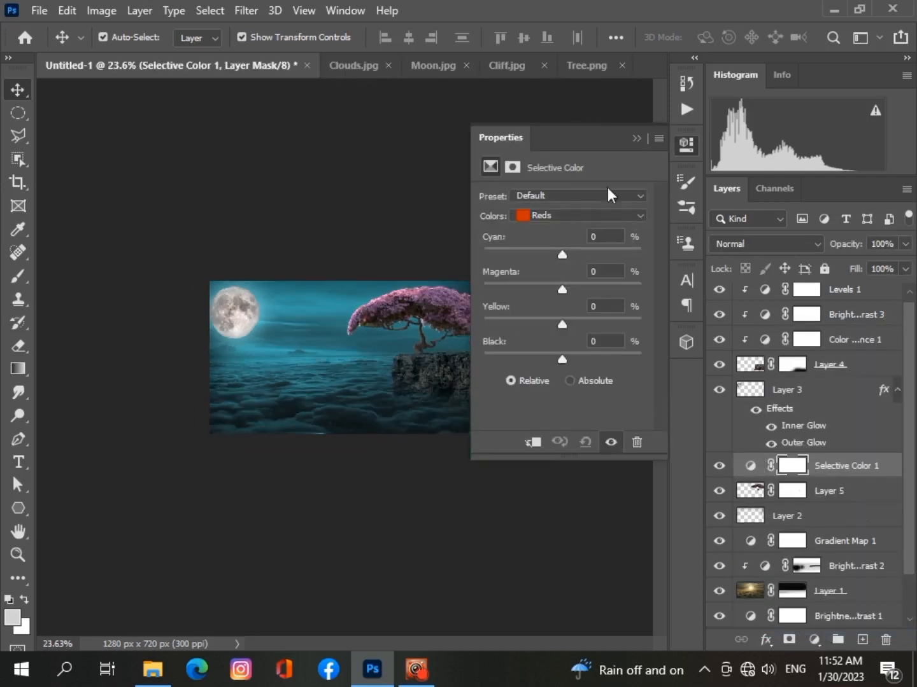
{"action": "left_click", "coordinate": [602, 215]}
{"action": "left_click", "coordinate": [569, 297]}
{"action": "left_click", "coordinate": [537, 441]}
Set the tree's magentas to cyan -69, magenta +55 and yellow +30 with increased black, and deselect the adjustment.
{"action": "left_click_drag", "start_coordinate": [564, 255], "coordinate": [588, 260]}
{"action": "left_click_drag", "start_coordinate": [501, 259], "coordinate": [508, 258]}
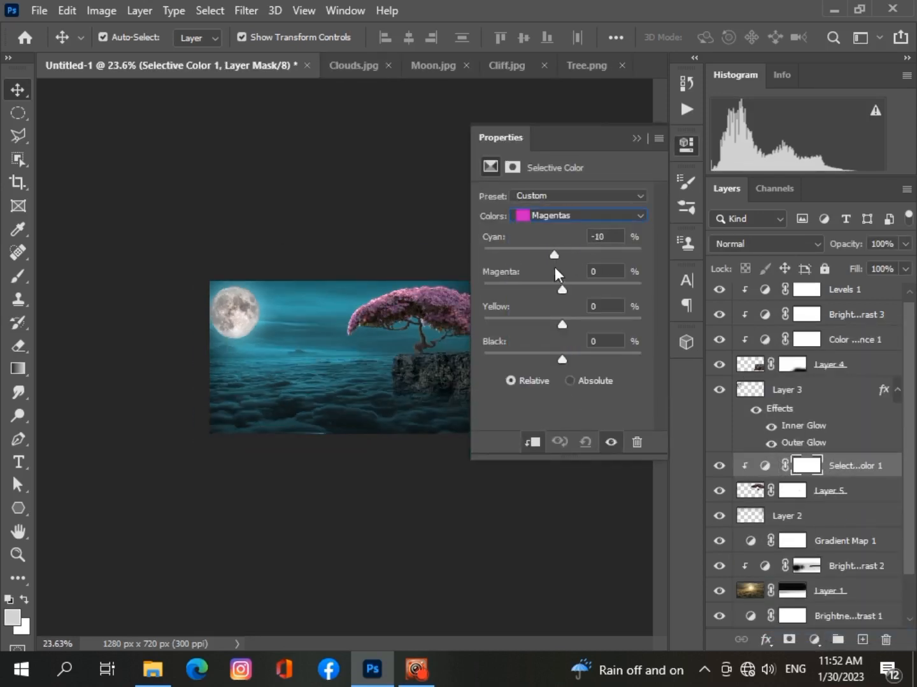
{"action": "left_click_drag", "start_coordinate": [561, 289], "coordinate": [613, 289]}
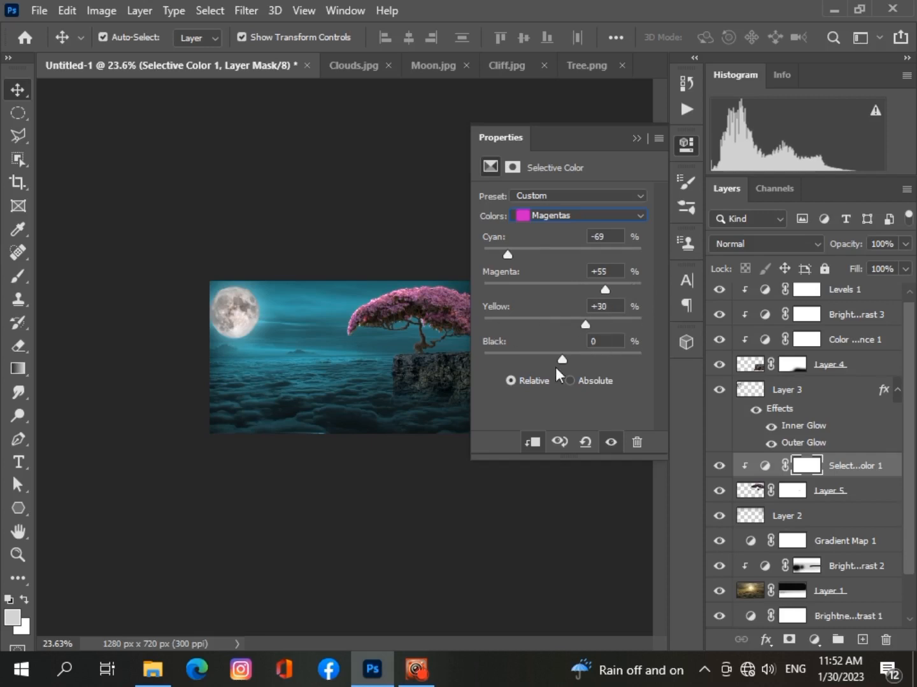
{"action": "mouse_move", "coordinate": [559, 362]}
{"action": "left_mouse_down"}
{"action": "mouse_move", "coordinate": [501, 371]}
{"action": "mouse_move", "coordinate": [577, 365]}
{"action": "left_mouse_up"}
{"action": "left_click", "coordinate": [343, 475]}
{"action": "scroll", "coordinate": [385, 371], "scroll_direction": "up", "scroll_amount": 6}
{"action": "scroll", "coordinate": [385, 370], "scroll_direction": "down", "scroll_amount": 7}
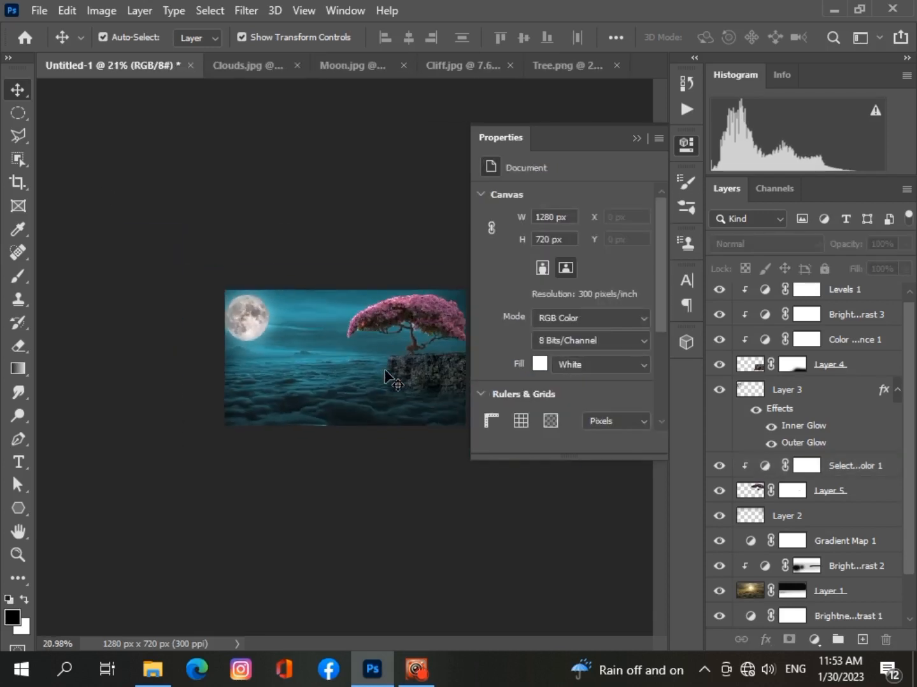
Collapse the Properties panel so it no longer covers the artwork.
{"action": "left_click", "coordinate": [658, 138]}
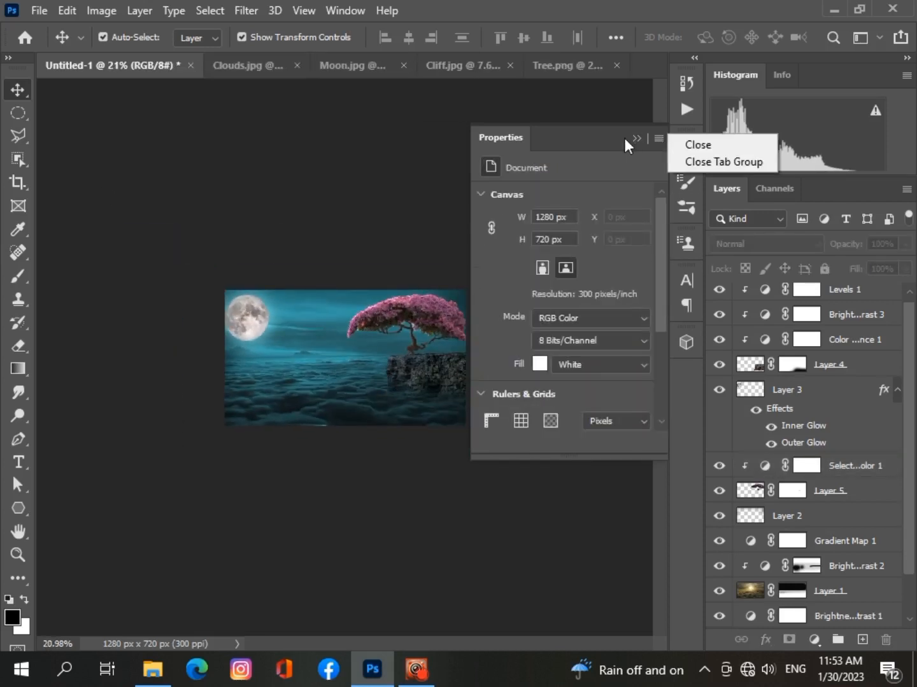
{"action": "left_click", "coordinate": [450, 181]}
{"action": "left_click", "coordinate": [484, 195]}
{"action": "left_click", "coordinate": [483, 195]}
{"action": "left_click", "coordinate": [634, 320]}
{"action": "left_click", "coordinate": [528, 509]}
{"action": "scroll", "coordinate": [361, 458], "scroll_direction": "up", "scroll_amount": 4}
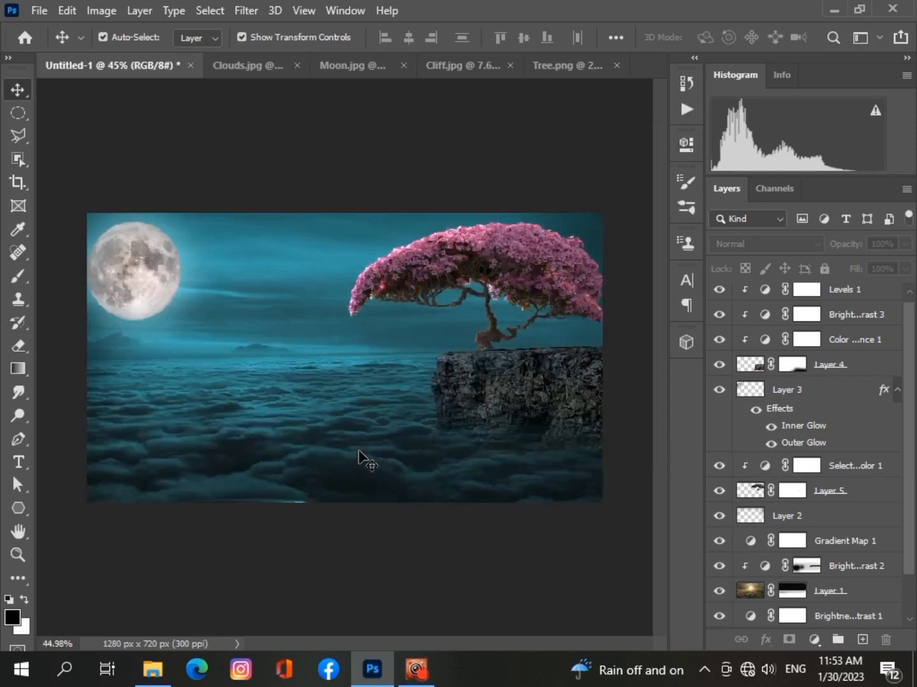
{"action": "scroll", "coordinate": [360, 458], "scroll_direction": "down", "scroll_amount": 1}
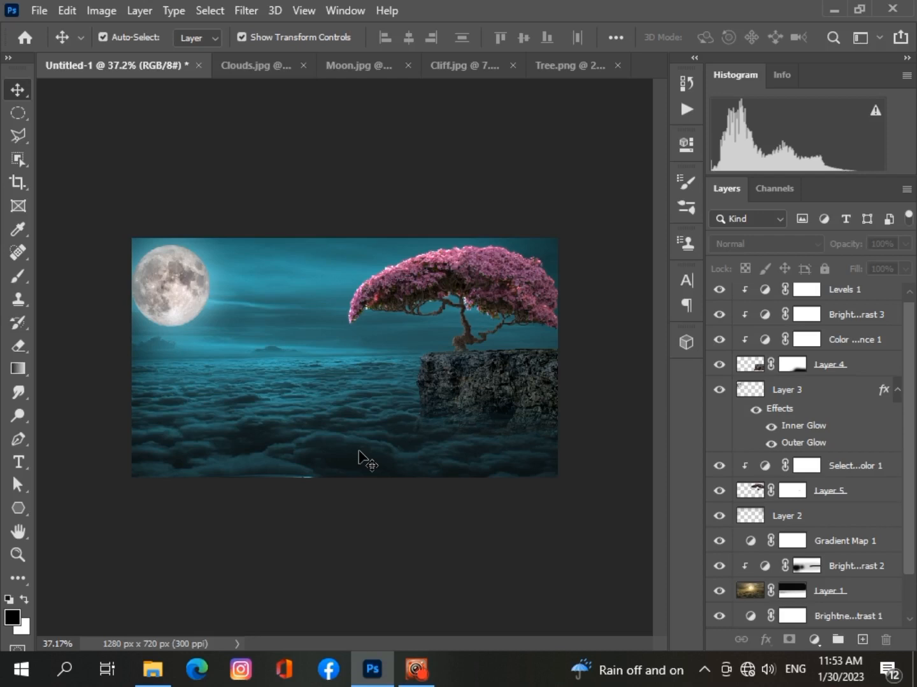
Darken the tree with a clipped Levels adjustment, raising the black input, darkening the midtones and lowering the white output level.
{"action": "left_click", "coordinate": [749, 490]}
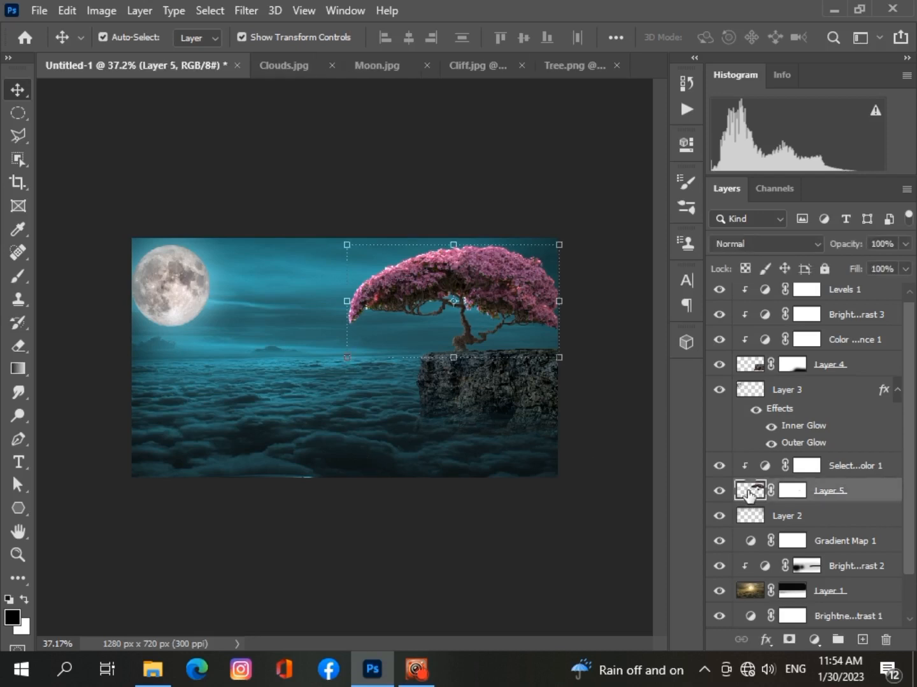
{"action": "left_click", "coordinate": [814, 639]}
{"action": "left_click", "coordinate": [769, 402]}
{"action": "scroll", "coordinate": [427, 328], "scroll_direction": "down", "scroll_amount": 1}
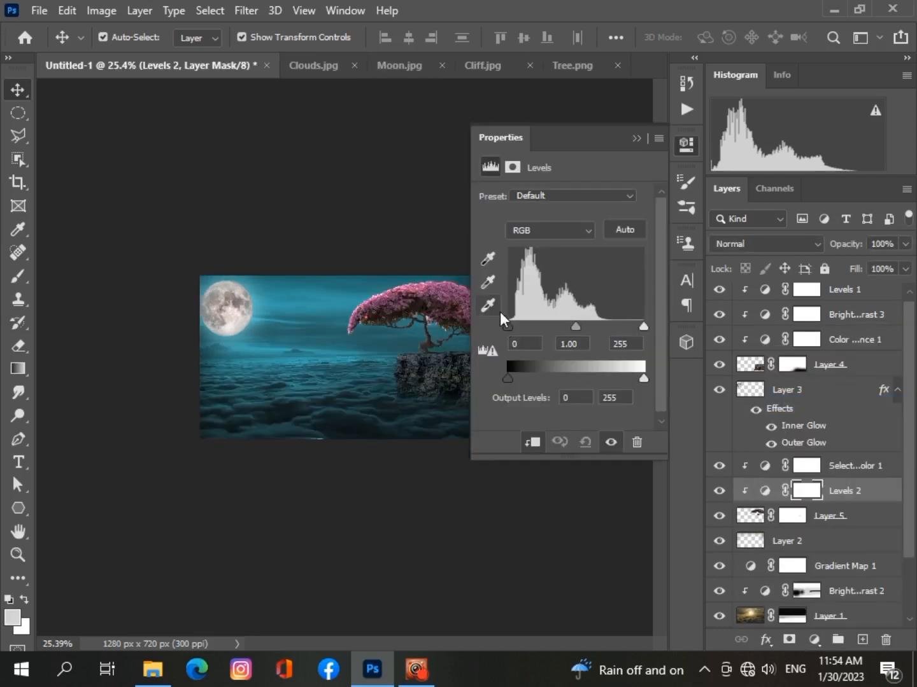
{"action": "left_click_drag", "start_coordinate": [507, 326], "coordinate": [513, 326]}
{"action": "left_click_drag", "start_coordinate": [576, 328], "coordinate": [581, 328]}
{"action": "mouse_move", "coordinate": [644, 381]}
{"action": "left_mouse_down"}
{"action": "mouse_move", "coordinate": [508, 378]}
{"action": "mouse_move", "coordinate": [530, 386]}
{"action": "mouse_move", "coordinate": [632, 380]}
{"action": "left_mouse_up"}
{"action": "left_click", "coordinate": [636, 138]}
{"action": "scroll", "coordinate": [311, 524], "scroll_direction": "up", "scroll_amount": 3}
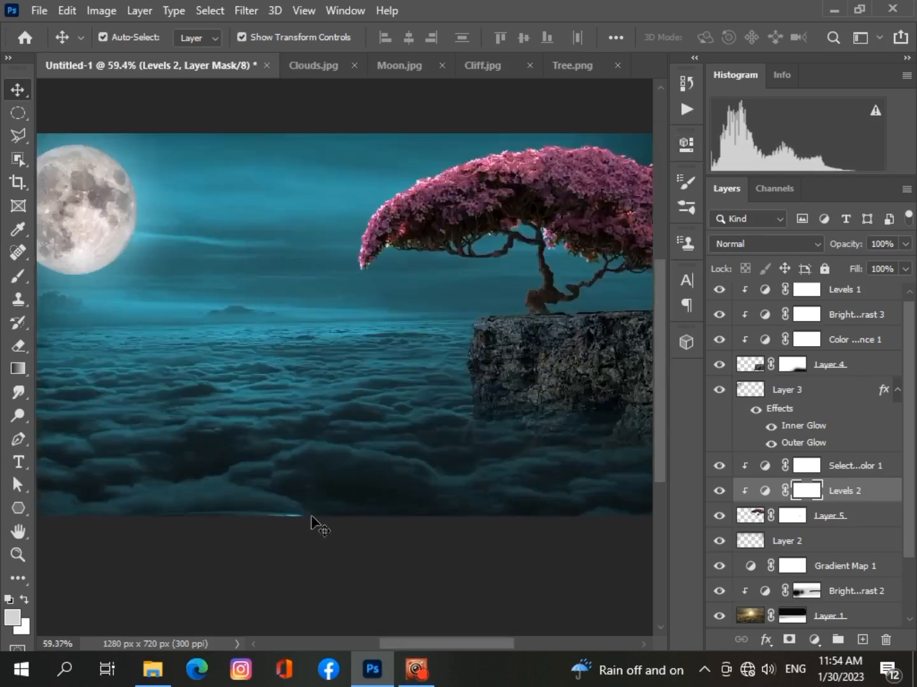
{"action": "scroll", "coordinate": [312, 519], "scroll_direction": "down", "scroll_amount": 1}
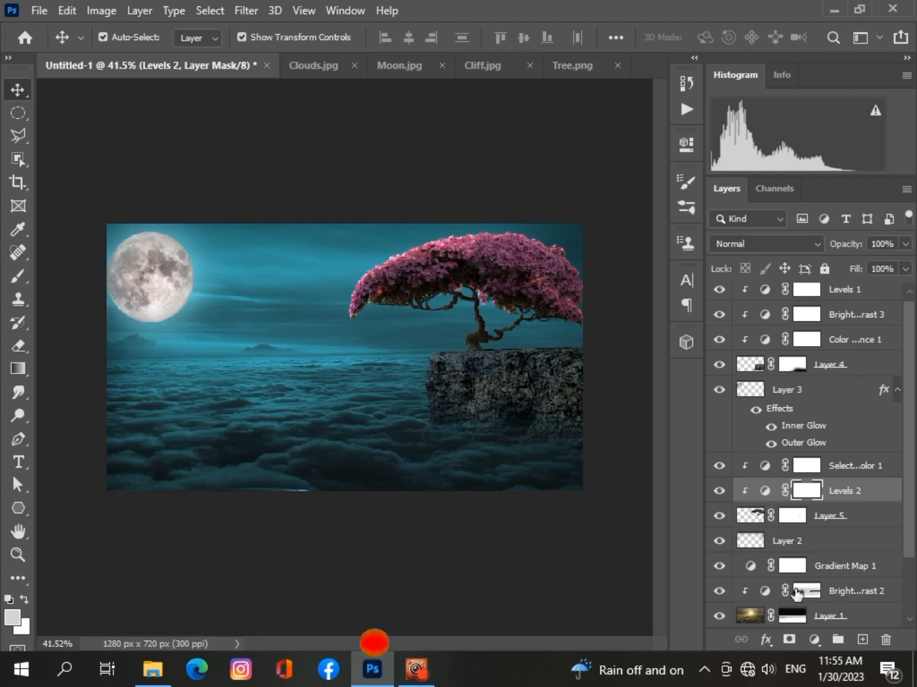
Add a Color Balance adjustment clipped to the tree layer and shift its tones toward cyan and blue.
{"action": "left_click", "coordinate": [814, 639]}
{"action": "left_click", "coordinate": [814, 478]}
{"action": "mouse_move", "coordinate": [539, 238]}
{"action": "left_mouse_down"}
{"action": "mouse_move", "coordinate": [521, 238]}
{"action": "mouse_move", "coordinate": [529, 238]}
{"action": "left_mouse_up"}
{"action": "scroll", "coordinate": [522, 237], "scroll_direction": "down", "scroll_amount": 2}
{"action": "left_click", "coordinate": [539, 266]}
{"action": "mouse_move", "coordinate": [540, 297]}
{"action": "left_mouse_down"}
{"action": "mouse_move", "coordinate": [531, 296]}
{"action": "mouse_move", "coordinate": [548, 296]}
{"action": "left_mouse_up"}
{"action": "left_click", "coordinate": [636, 138]}
{"action": "scroll", "coordinate": [326, 460], "scroll_direction": "up", "scroll_amount": 3}
{"action": "scroll", "coordinate": [324, 457], "scroll_direction": "down", "scroll_amount": 2}
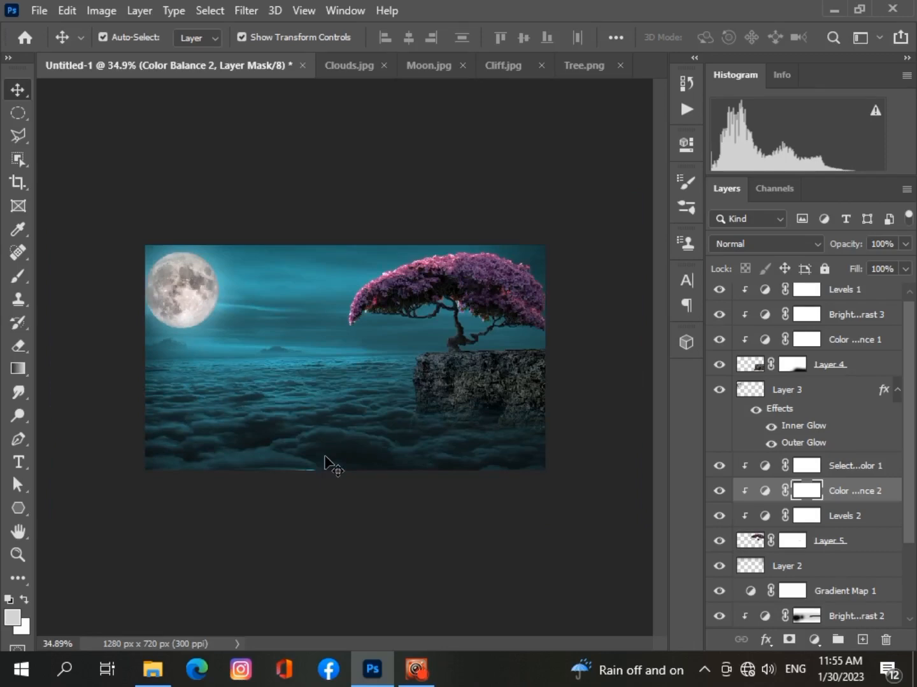
{"action": "scroll", "coordinate": [325, 466], "scroll_direction": "up", "scroll_amount": 2}
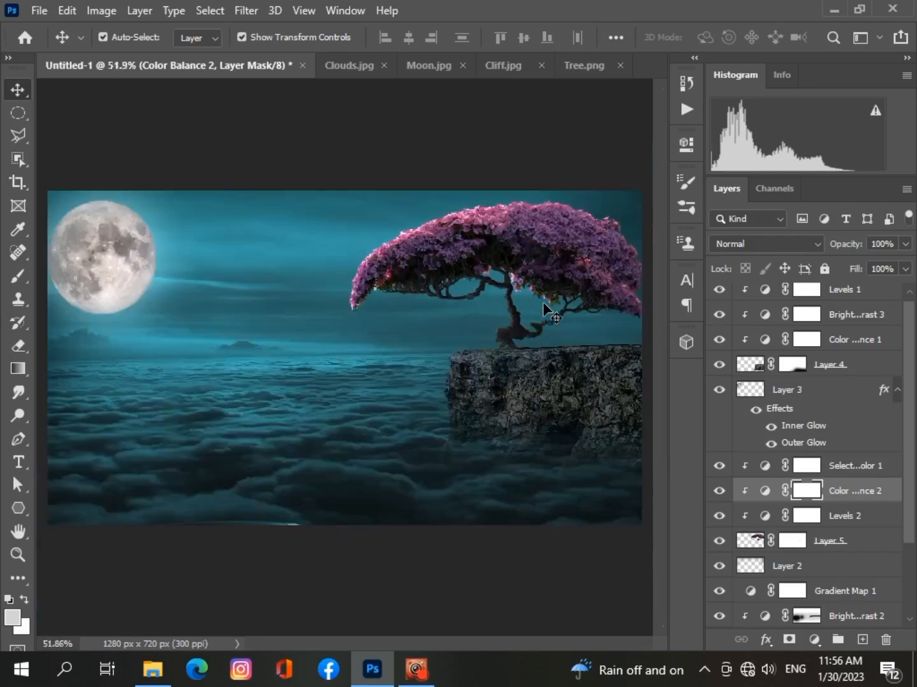
{"action": "scroll", "coordinate": [296, 433], "scroll_direction": "down", "scroll_amount": 1}
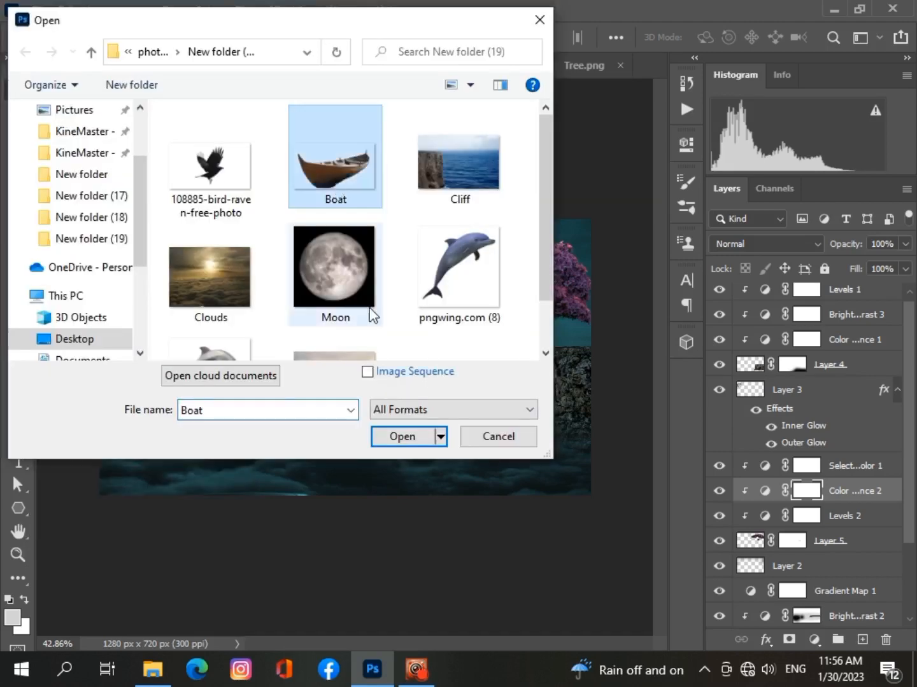
Open the Boat image, place it over the clouds in the composite, and move its layer to the top of the stack.
{"action": "left_click", "coordinate": [402, 436]}
{"action": "left_click_drag", "start_coordinate": [389, 415], "coordinate": [320, 409]}
{"action": "left_click_drag", "start_coordinate": [879, 503], "coordinate": [868, 300]}
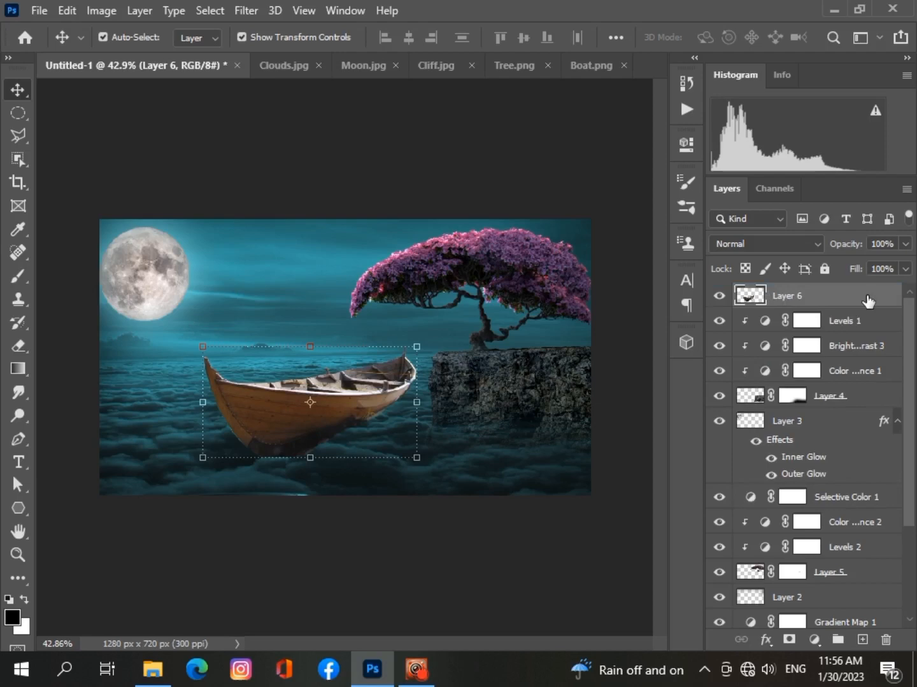
Flip the boat horizontally, scale it down proportionally, and position it on the clouds in front of the cliff's left side.
{"action": "key", "text": "ctrl+t"}
{"action": "right_click", "coordinate": [301, 409]}
{"action": "left_click", "coordinate": [316, 383]}
{"action": "left_click_drag", "start_coordinate": [316, 382], "coordinate": [403, 433]}
{"action": "left_click_drag", "start_coordinate": [504, 507], "coordinate": [463, 487]}
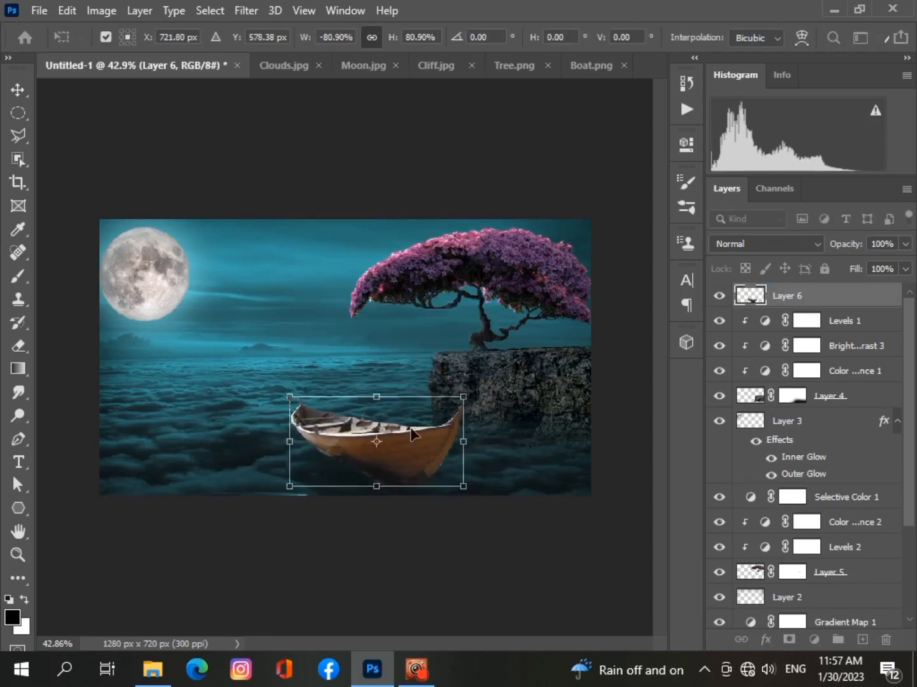
{"action": "left_click_drag", "start_coordinate": [412, 428], "coordinate": [454, 438]}
{"action": "left_click_drag", "start_coordinate": [503, 496], "coordinate": [489, 488]}
{"action": "left_click_drag", "start_coordinate": [393, 464], "coordinate": [389, 451]}
{"action": "key", "text": "Return"}
Add a mask to the boat layer and a clipped Brightness/Contrast adjustment with brightness -68 and contrast 36.
{"action": "left_click", "coordinate": [789, 639]}
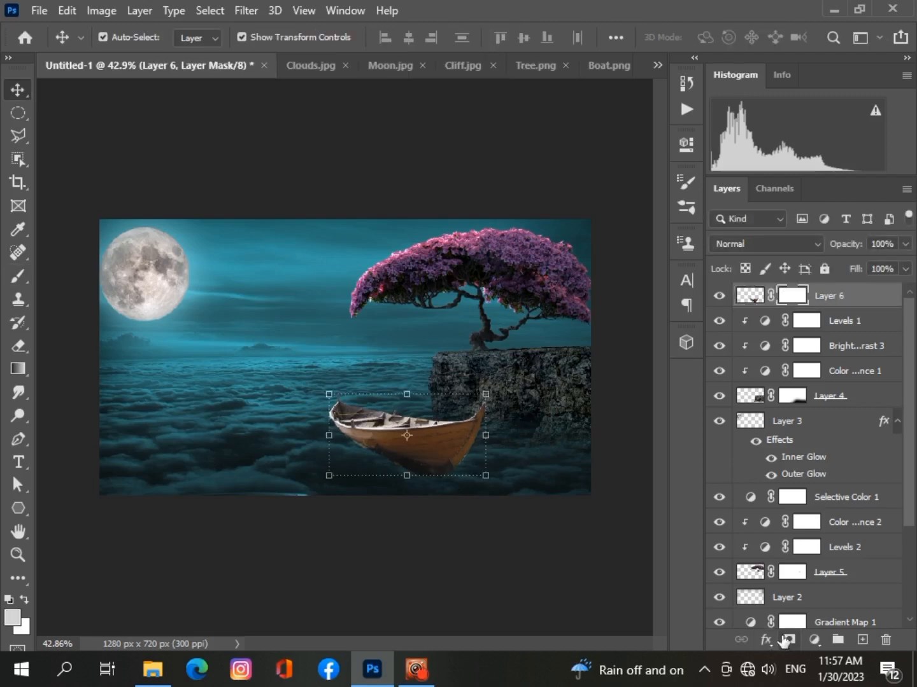
{"action": "left_click", "coordinate": [814, 639]}
{"action": "left_click", "coordinate": [828, 383]}
{"action": "left_click_drag", "start_coordinate": [562, 247], "coordinate": [526, 246]}
{"action": "left_click_drag", "start_coordinate": [562, 281], "coordinate": [591, 282]}
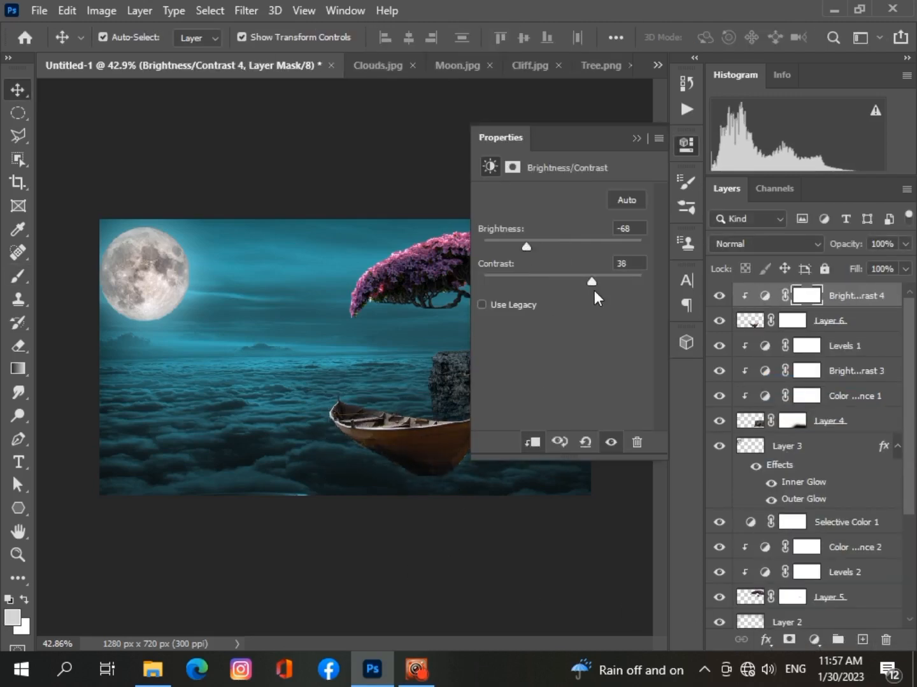
Add a Hue/Saturation adjustment clipped to the boat with hue +18, saturation -22 and lightness -5.
{"action": "left_click", "coordinate": [814, 639]}
{"action": "left_click", "coordinate": [820, 469]}
{"action": "left_click_drag", "start_coordinate": [561, 335], "coordinate": [564, 335]}
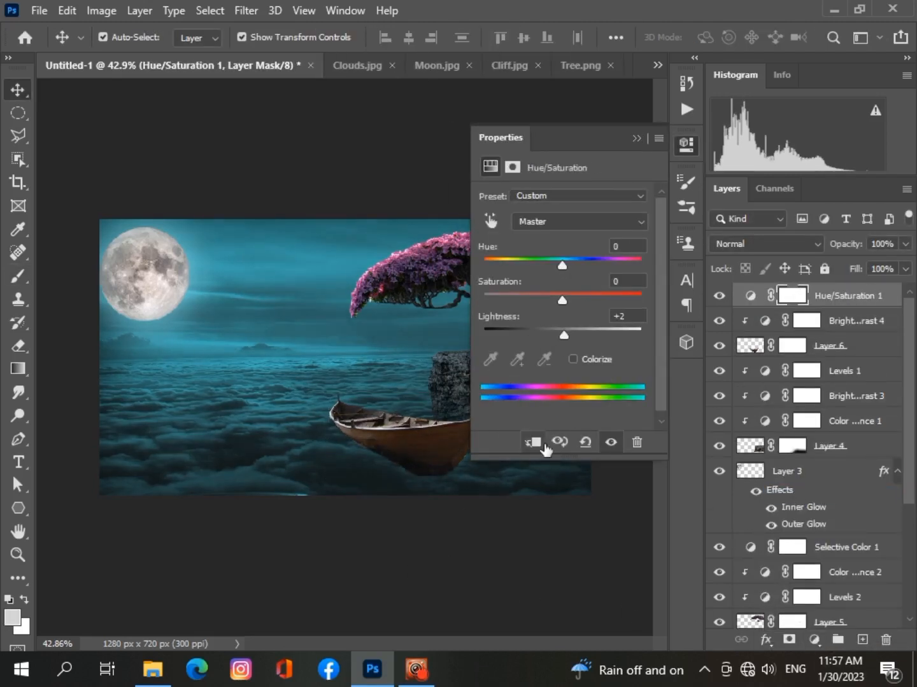
{"action": "mouse_move", "coordinate": [562, 260]}
{"action": "left_mouse_down"}
{"action": "mouse_move", "coordinate": [550, 264]}
{"action": "mouse_move", "coordinate": [572, 266]}
{"action": "left_mouse_up"}
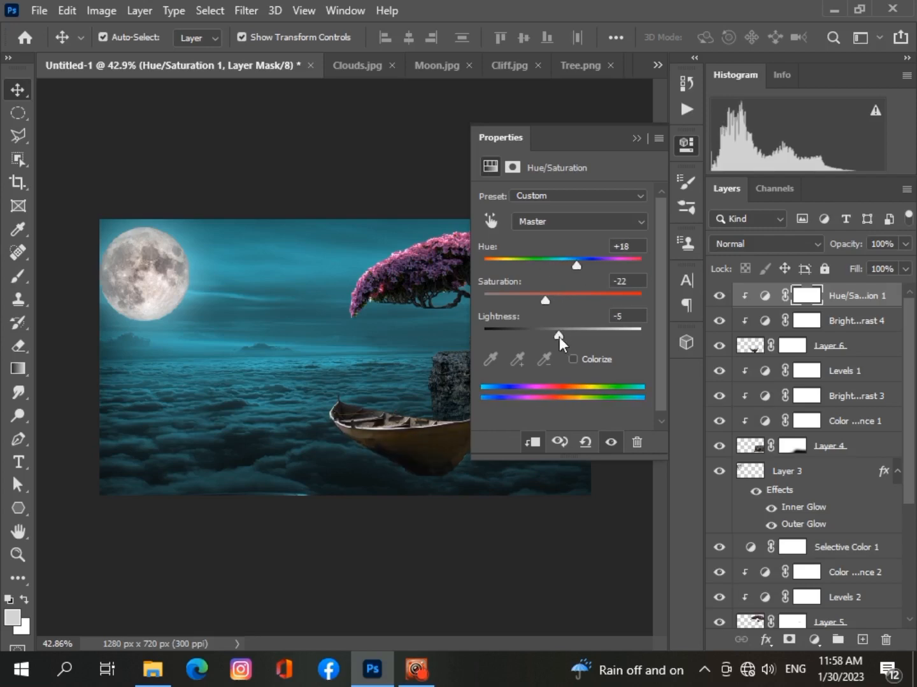
{"action": "left_click", "coordinate": [636, 139]}
{"action": "key", "text": "ctrl+0"}
On the boat layer's mask, paint with a soft black brush to hide the bottom of the hull.
{"action": "key", "text": "b"}
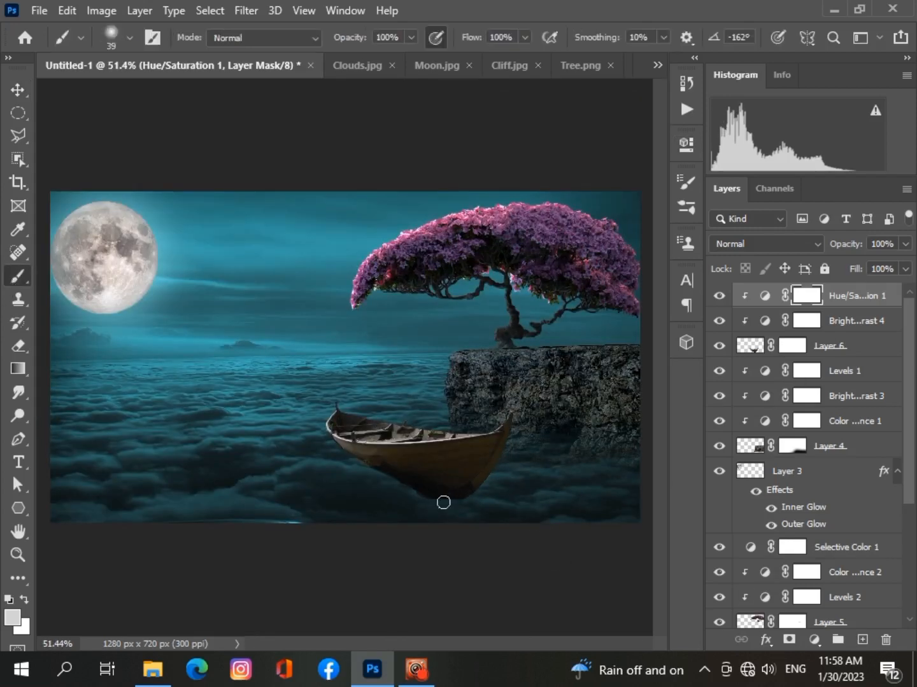
{"action": "left_click", "coordinate": [749, 346]}
{"action": "key", "text": "v"}
{"action": "left_click", "coordinate": [794, 346]}
{"action": "key", "text": "b"}
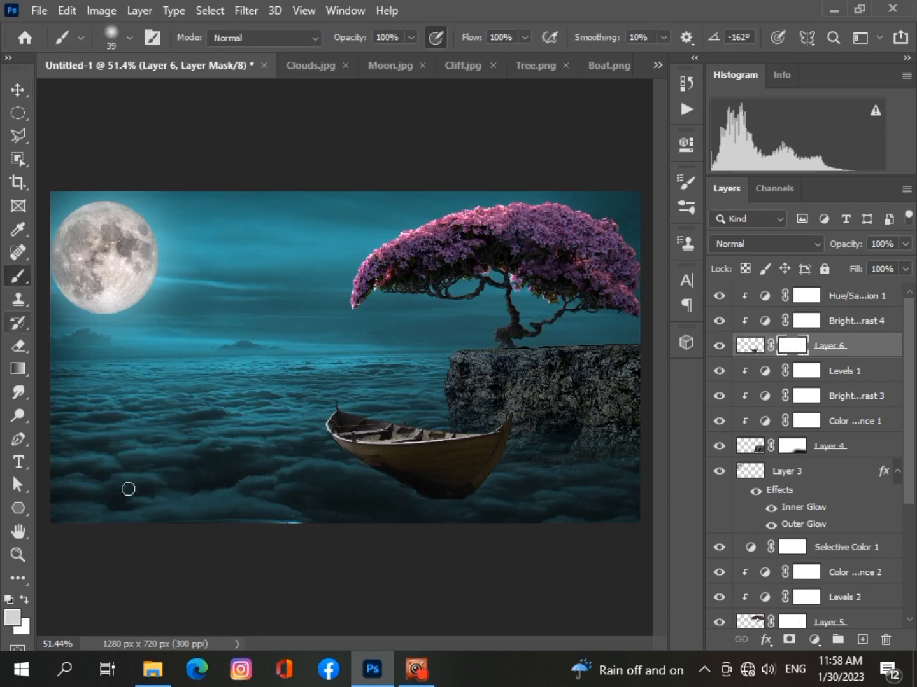
{"action": "left_click", "coordinate": [116, 36]}
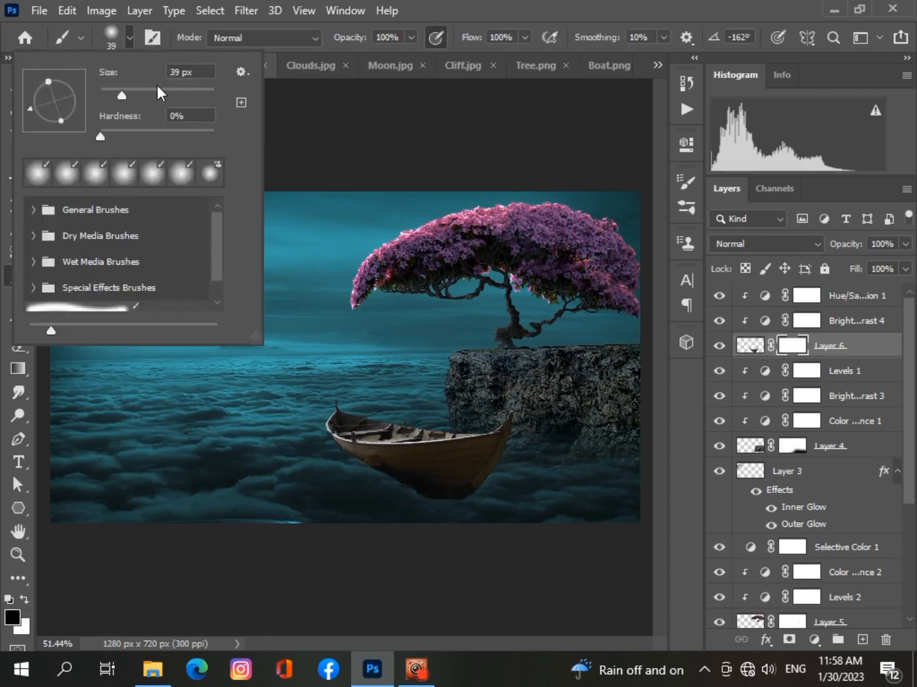
{"action": "left_click", "coordinate": [157, 89]}
{"action": "mouse_move", "coordinate": [382, 484]}
{"action": "left_mouse_down"}
{"action": "mouse_move", "coordinate": [478, 495]}
{"action": "mouse_move", "coordinate": [385, 485]}
{"action": "mouse_move", "coordinate": [312, 444]}
{"action": "mouse_move", "coordinate": [354, 475]}
{"action": "left_mouse_up"}
{"action": "mouse_move", "coordinate": [288, 466]}
{"action": "left_mouse_down"}
{"action": "mouse_move", "coordinate": [349, 445]}
{"action": "mouse_move", "coordinate": [617, 527]}
{"action": "left_mouse_up"}
Refine the boat's mask along the lower hull with a 51 px soft brush so it blends into the clouds.
{"action": "left_click", "coordinate": [128, 38]}
{"action": "left_click", "coordinate": [145, 91]}
{"action": "left_click", "coordinate": [133, 93]}
{"action": "left_click_drag", "start_coordinate": [360, 420], "coordinate": [373, 436]}
{"action": "scroll", "coordinate": [420, 495], "scroll_direction": "down", "scroll_amount": 7}
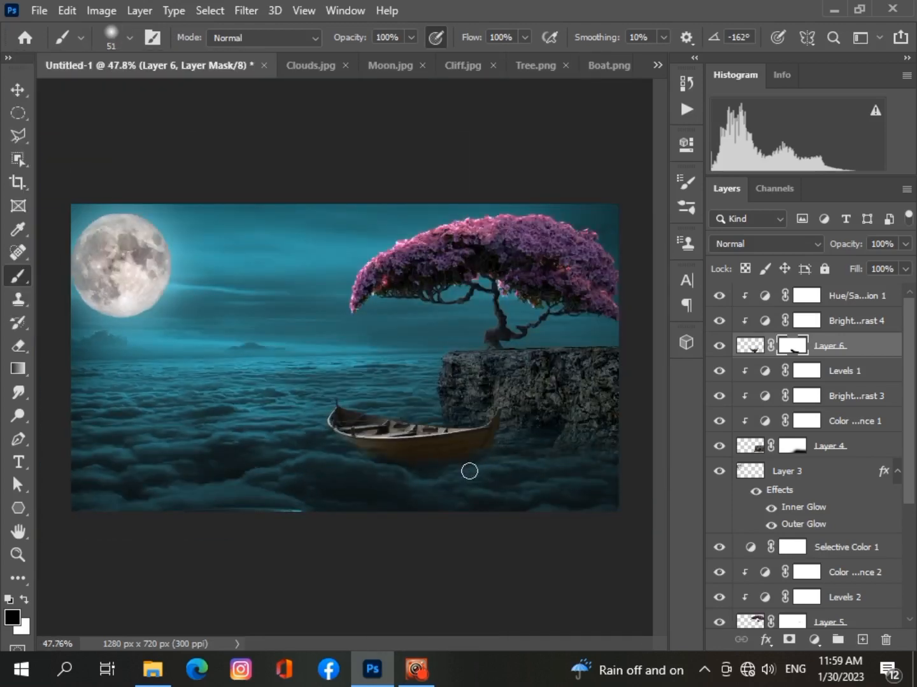
{"action": "scroll", "coordinate": [439, 576], "scroll_direction": "down", "scroll_amount": 2}
{"action": "scroll", "coordinate": [439, 576], "scroll_direction": "up", "scroll_amount": 1}
{"action": "key", "text": "v"}
{"action": "left_click", "coordinate": [408, 552]}
{"action": "scroll", "coordinate": [405, 497], "scroll_direction": "up", "scroll_amount": 2}
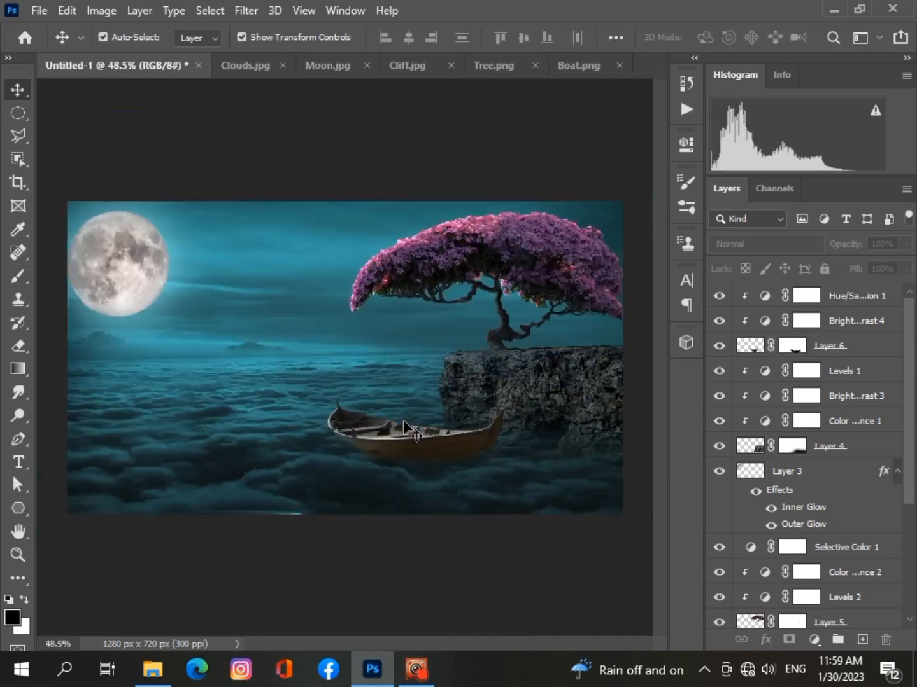
{"action": "scroll", "coordinate": [405, 428], "scroll_direction": "down", "scroll_amount": 2}
{"action": "scroll", "coordinate": [406, 428], "scroll_direction": "up", "scroll_amount": 1}
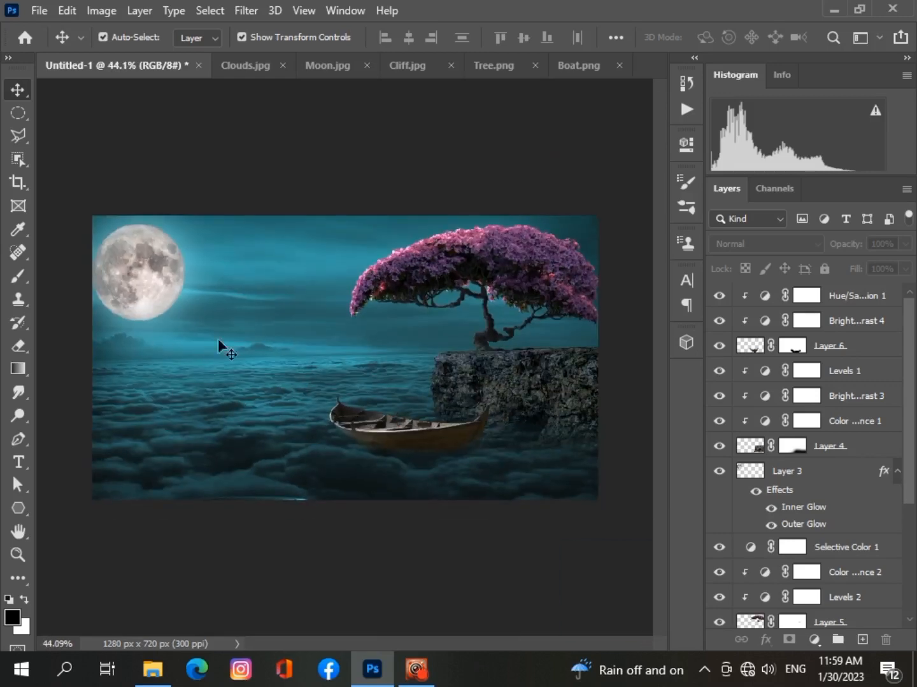
Open the dolphin image pngwing.com (8) and place it in the composite as the top layer.
{"action": "left_click", "coordinate": [66, 12]}
{"action": "mouse_move", "coordinate": [40, 12]}
{"action": "left_click", "coordinate": [65, 43]}
{"action": "left_click", "coordinate": [460, 274]}
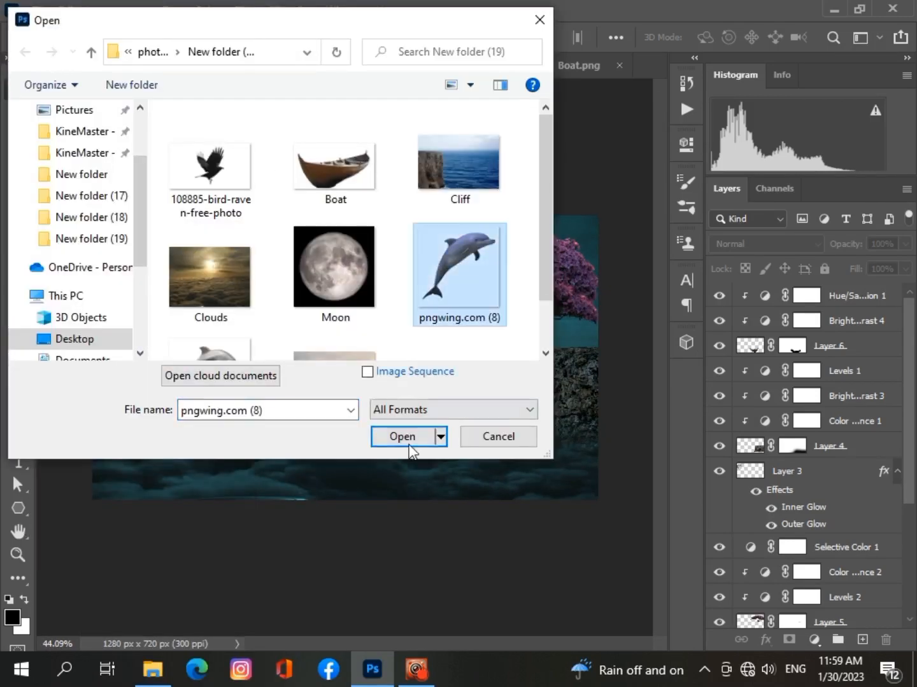
{"action": "left_click", "coordinate": [408, 438]}
{"action": "left_click_drag", "start_coordinate": [310, 284], "coordinate": [236, 256]}
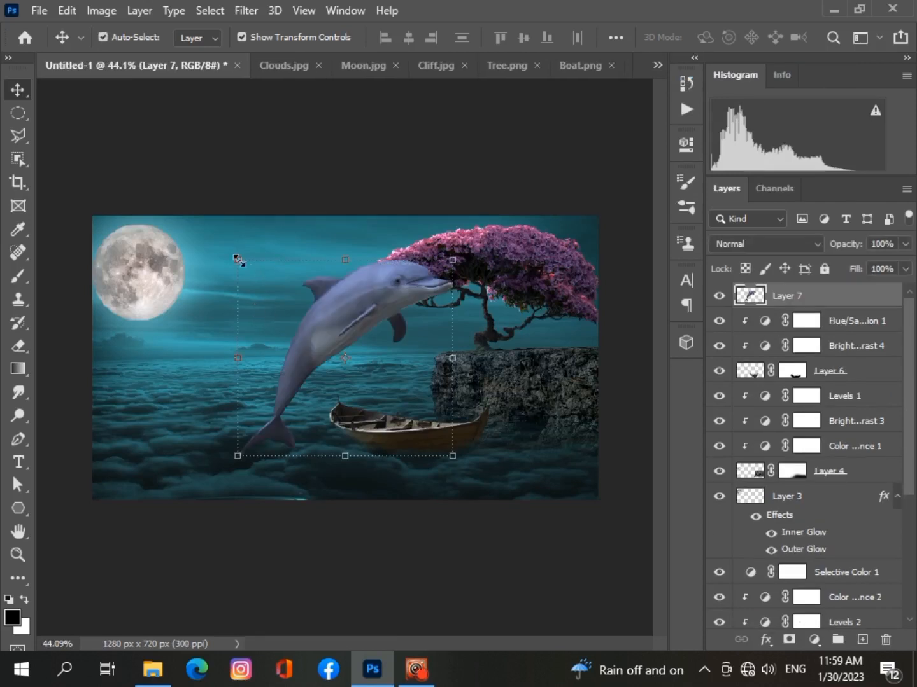
Scale the dolphin down proportionally to about 33% and position it over the clouds just below the moon.
{"action": "key", "text": "ctrl+t"}
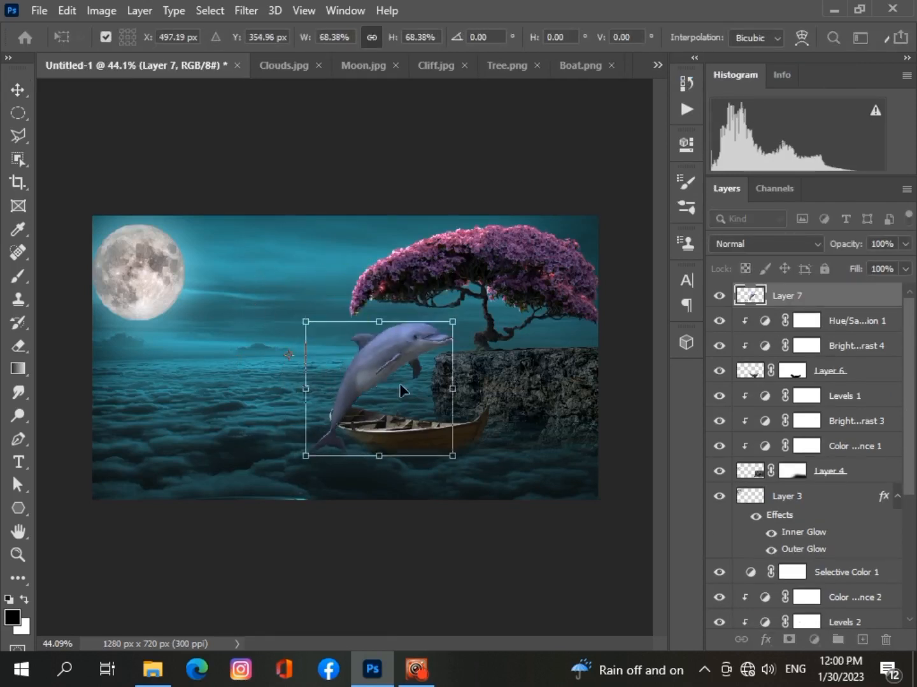
{"action": "left_click_drag", "start_coordinate": [401, 384], "coordinate": [234, 354]}
{"action": "left_click_drag", "start_coordinate": [139, 290], "coordinate": [189, 336]}
{"action": "left_click_drag", "start_coordinate": [260, 359], "coordinate": [245, 343]}
{"action": "left_click_drag", "start_coordinate": [174, 319], "coordinate": [201, 344]}
{"action": "left_click_drag", "start_coordinate": [244, 380], "coordinate": [192, 367]}
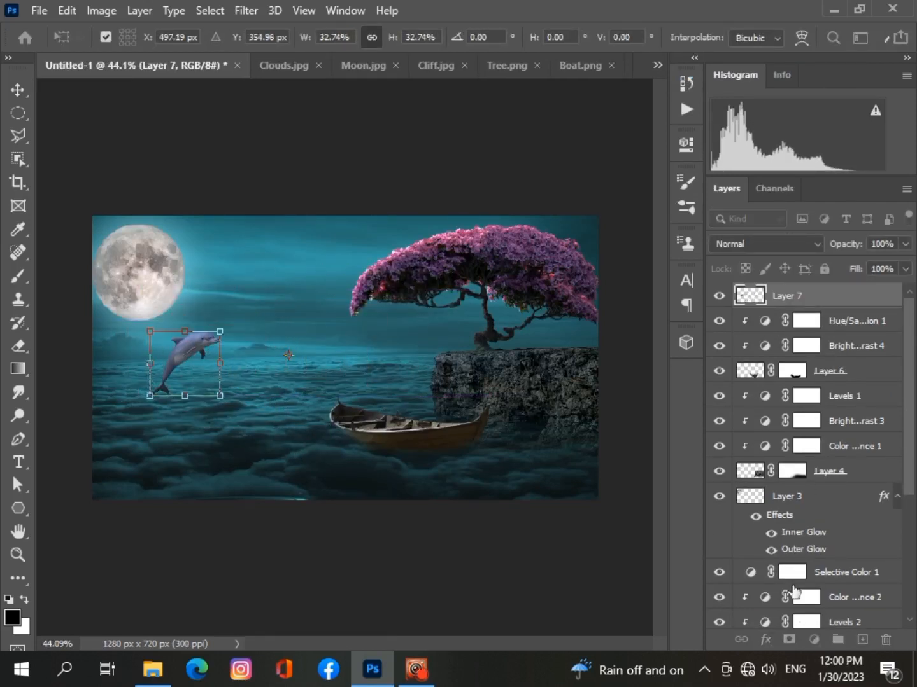
{"action": "key", "text": "Return"}
Add a Brightness/Contrast adjustment clipped to the dolphin and lower its brightness slightly.
{"action": "left_click", "coordinate": [814, 639]}
{"action": "left_click", "coordinate": [804, 376]}
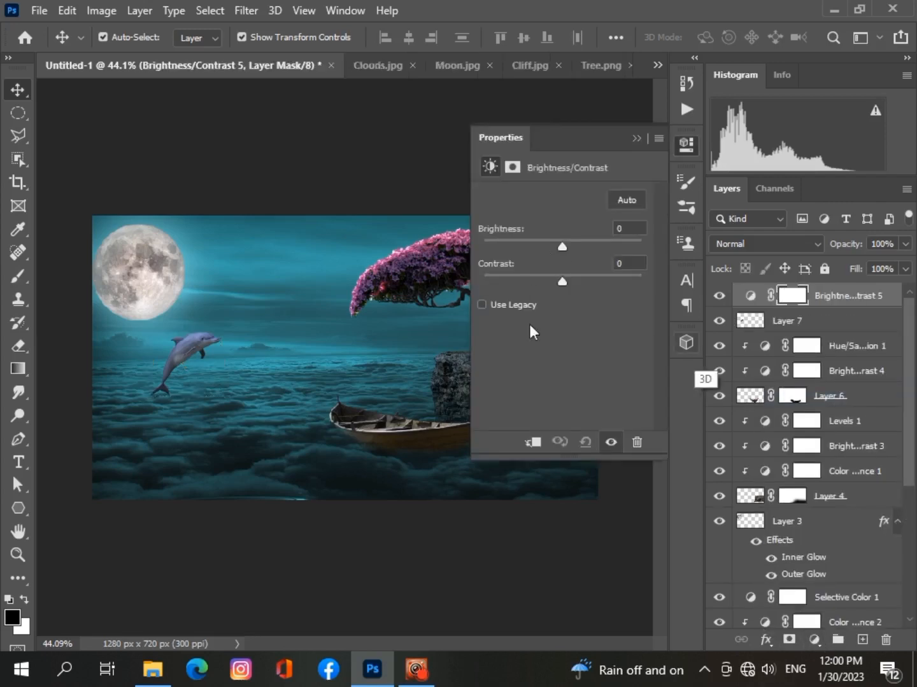
{"action": "left_click_drag", "start_coordinate": [561, 247], "coordinate": [551, 244]}
{"action": "left_click", "coordinate": [637, 139]}
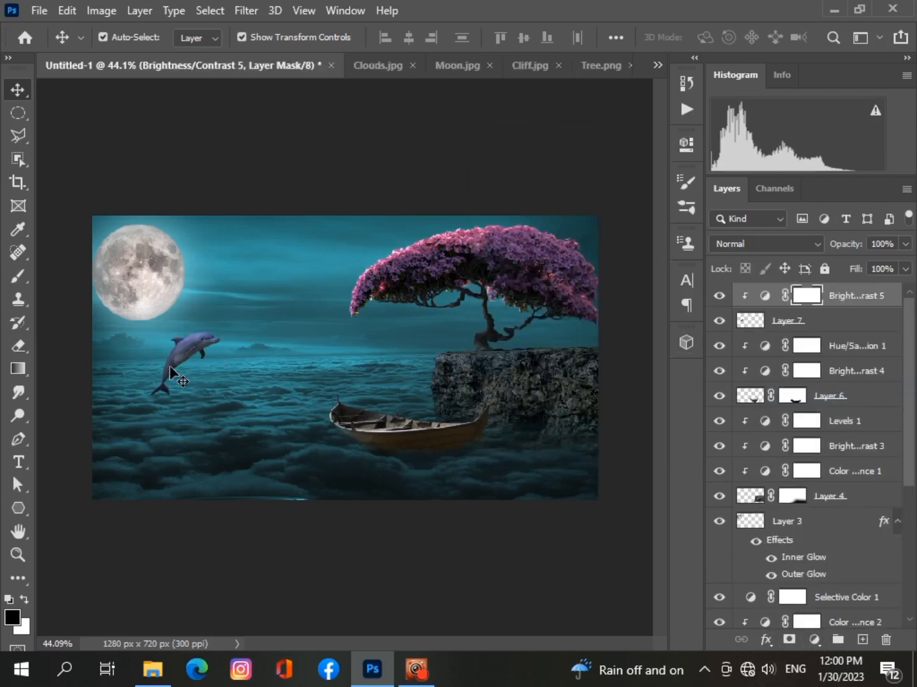
Add a mask to the dolphin layer and paint out its tail with a 51 px soft black brush.
{"action": "left_click", "coordinate": [179, 356]}
{"action": "scroll", "coordinate": [182, 357], "scroll_direction": "up", "scroll_amount": 6}
{"action": "left_click_drag", "start_coordinate": [159, 353], "coordinate": [149, 362]}
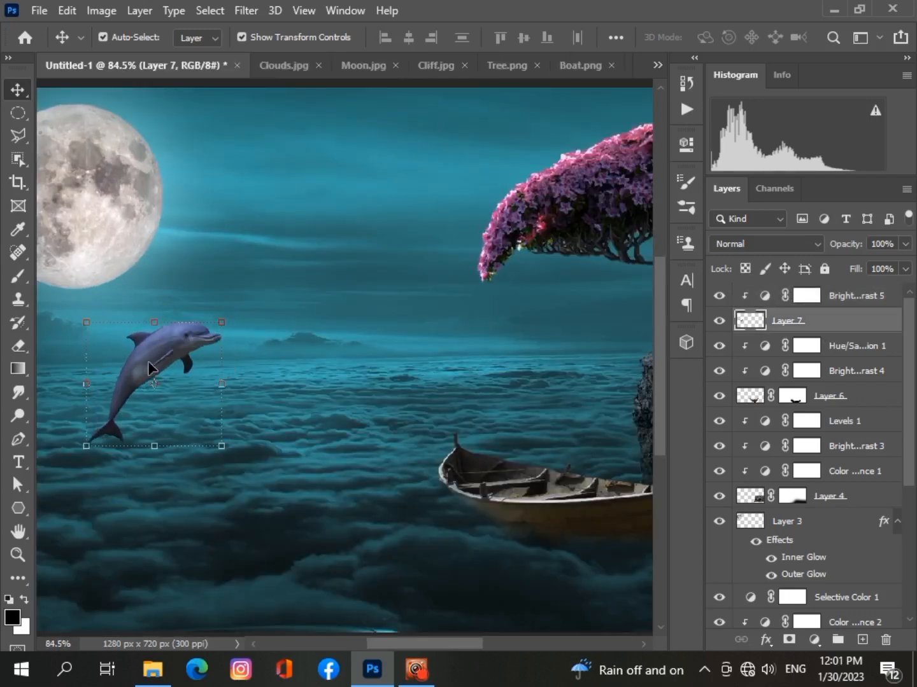
{"action": "scroll", "coordinate": [350, 381], "scroll_direction": "down", "scroll_amount": 2}
{"action": "left_click", "coordinate": [793, 642]}
{"action": "left_click", "coordinate": [19, 278]}
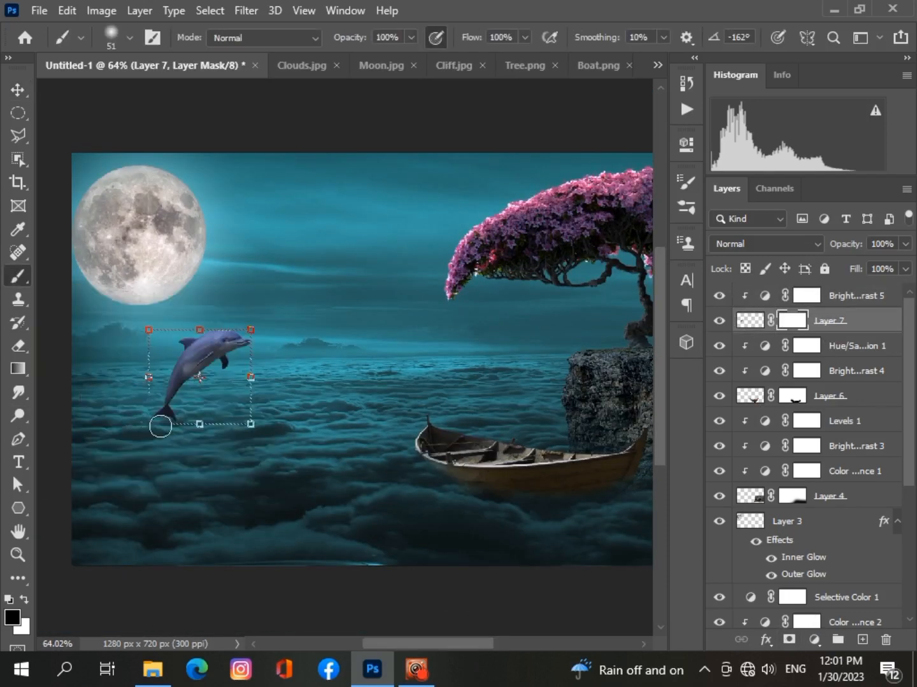
{"action": "left_click", "coordinate": [161, 427]}
{"action": "scroll", "coordinate": [151, 425], "scroll_direction": "down", "scroll_amount": 3}
{"action": "scroll", "coordinate": [131, 397], "scroll_direction": "up", "scroll_amount": 2}
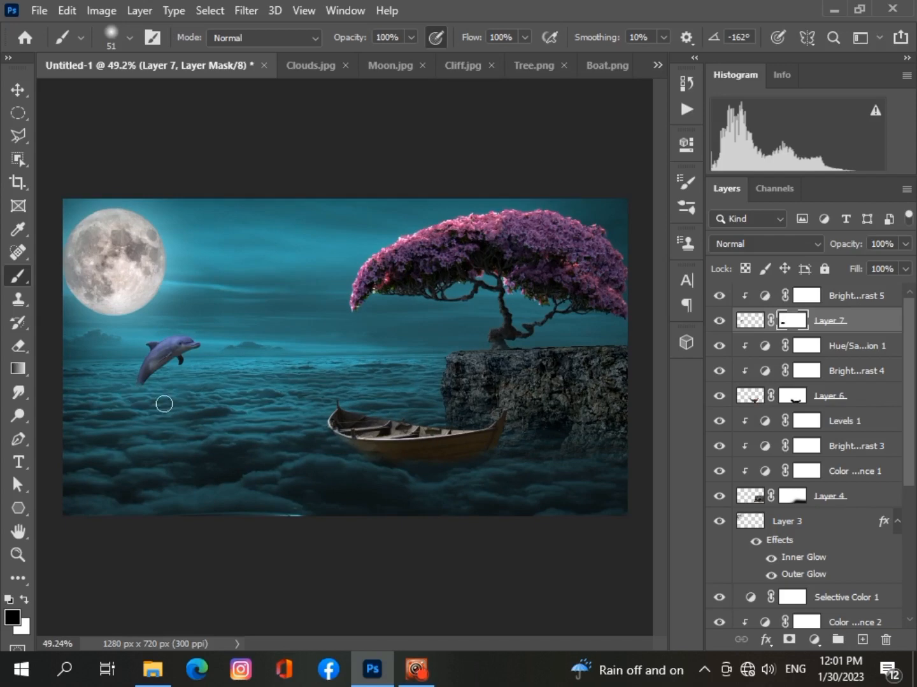
{"action": "scroll", "coordinate": [94, 407], "scroll_direction": "down", "scroll_amount": 2}
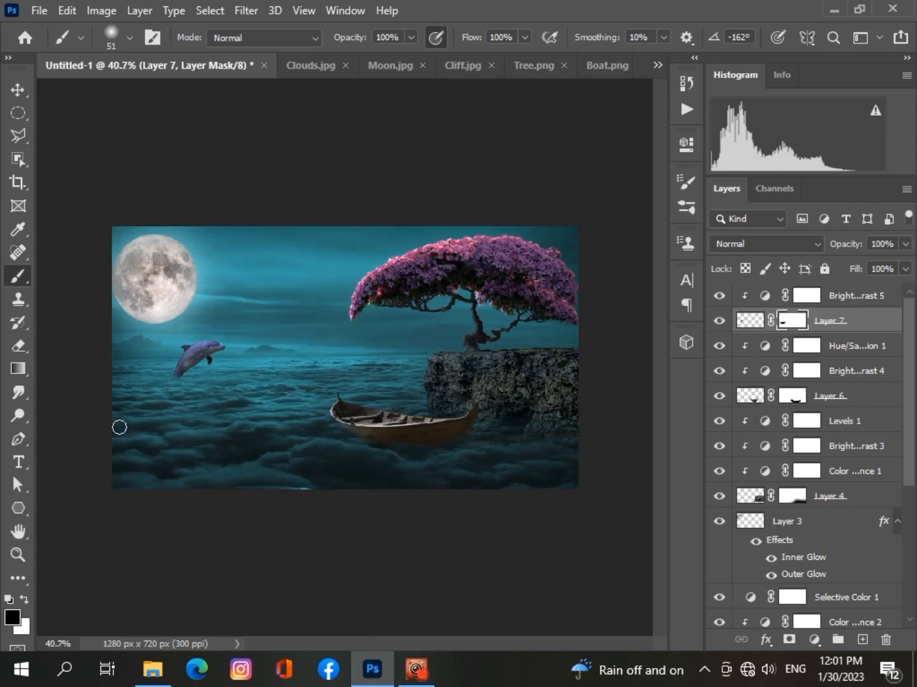
Open the second dolphin image pngwing.com (9) and paste it into the Untitled-1 composite.
{"action": "scroll", "coordinate": [118, 427], "scroll_direction": "up", "scroll_amount": 1}
{"action": "left_click", "coordinate": [39, 11]}
{"action": "left_click", "coordinate": [77, 43]}
{"action": "left_click", "coordinate": [209, 352]}
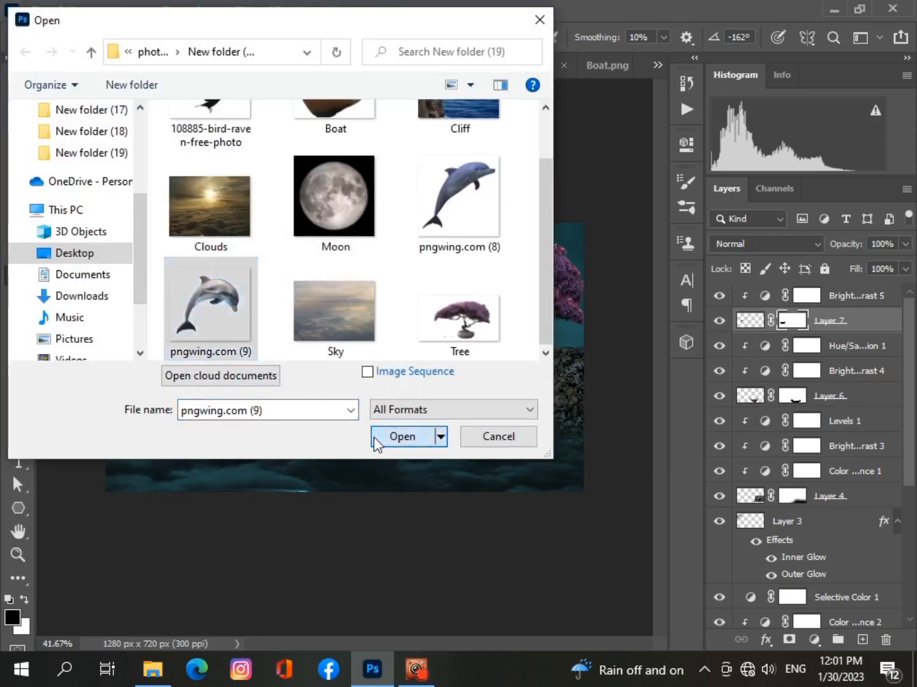
{"action": "left_click", "coordinate": [374, 438]}
{"action": "key", "text": "v"}
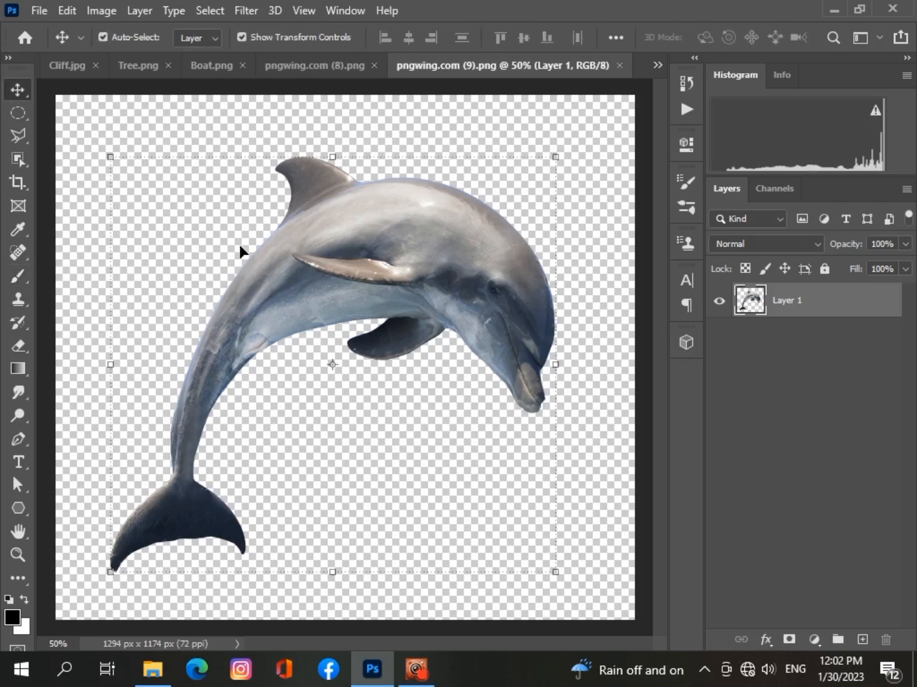
{"action": "left_click", "coordinate": [658, 66]}
{"action": "left_click", "coordinate": [701, 71]}
{"action": "key", "text": "ctrl+v"}
Scale the second dolphin down proportionally, position it near the first dolphin, and move its layer to the top of the stack.
{"action": "left_click_drag", "start_coordinate": [530, 223], "coordinate": [340, 400]}
{"action": "left_click_drag", "start_coordinate": [288, 447], "coordinate": [295, 374]}
{"action": "left_click_drag", "start_coordinate": [349, 495], "coordinate": [251, 403]}
{"action": "left_click_drag", "start_coordinate": [207, 339], "coordinate": [247, 339]}
{"action": "scroll", "coordinate": [226, 327], "scroll_direction": "up", "scroll_amount": 8}
{"action": "left_click_drag", "start_coordinate": [182, 319], "coordinate": [265, 397]}
{"action": "left_click_drag", "start_coordinate": [295, 445], "coordinate": [249, 368]}
{"action": "scroll", "coordinate": [272, 395], "scroll_direction": "up", "scroll_amount": 3}
{"action": "key", "text": "Return"}
{"action": "left_click_drag", "start_coordinate": [863, 313], "coordinate": [863, 292]}
{"action": "left_click", "coordinate": [271, 370]}
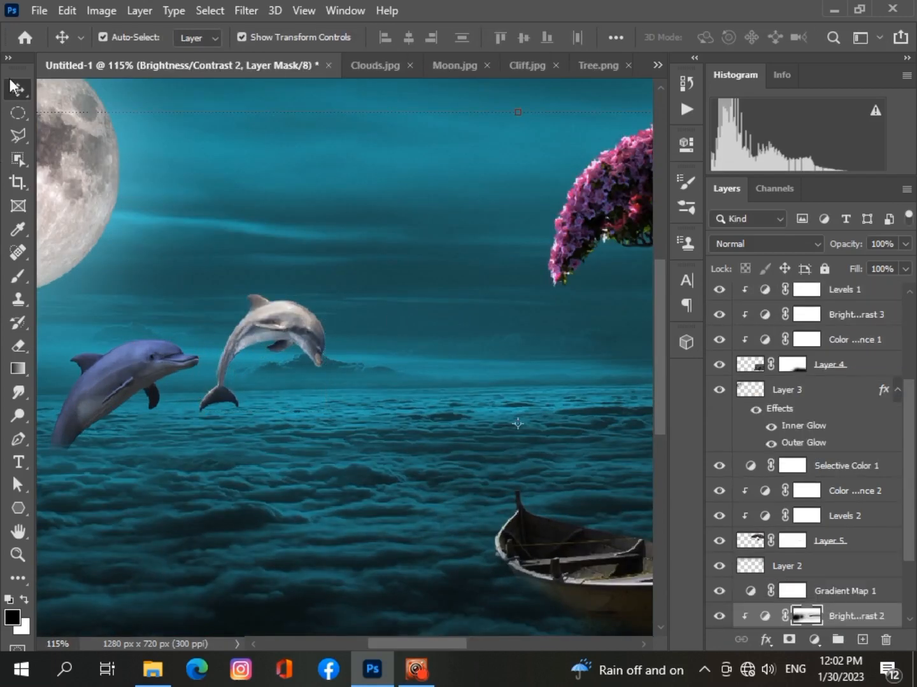
Scale the second dolphin down further to about 81% and place it behind the first dolphin, below the moon.
{"action": "left_click", "coordinate": [244, 344]}
{"action": "left_click_drag", "start_coordinate": [244, 346], "coordinate": [231, 311]}
{"action": "left_click_drag", "start_coordinate": [311, 377], "coordinate": [278, 346]}
{"action": "left_click_drag", "start_coordinate": [231, 281], "coordinate": [118, 361]}
{"action": "scroll", "coordinate": [235, 354], "scroll_direction": "down", "scroll_amount": 4}
{"action": "left_click_drag", "start_coordinate": [149, 391], "coordinate": [134, 370]}
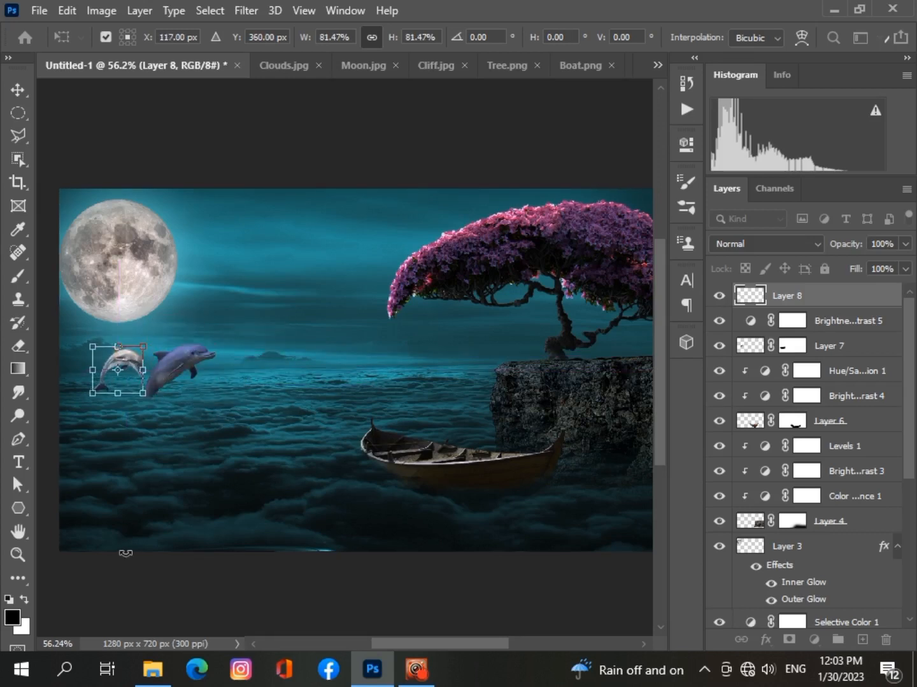
{"action": "key", "text": "Return"}
Add a Brightness/Contrast adjustment clipped to the second dolphin with brightness -29 and contrast 51.
{"action": "left_click", "coordinate": [814, 640]}
{"action": "left_click", "coordinate": [782, 375]}
{"action": "key", "text": "ctrl+alt+g"}
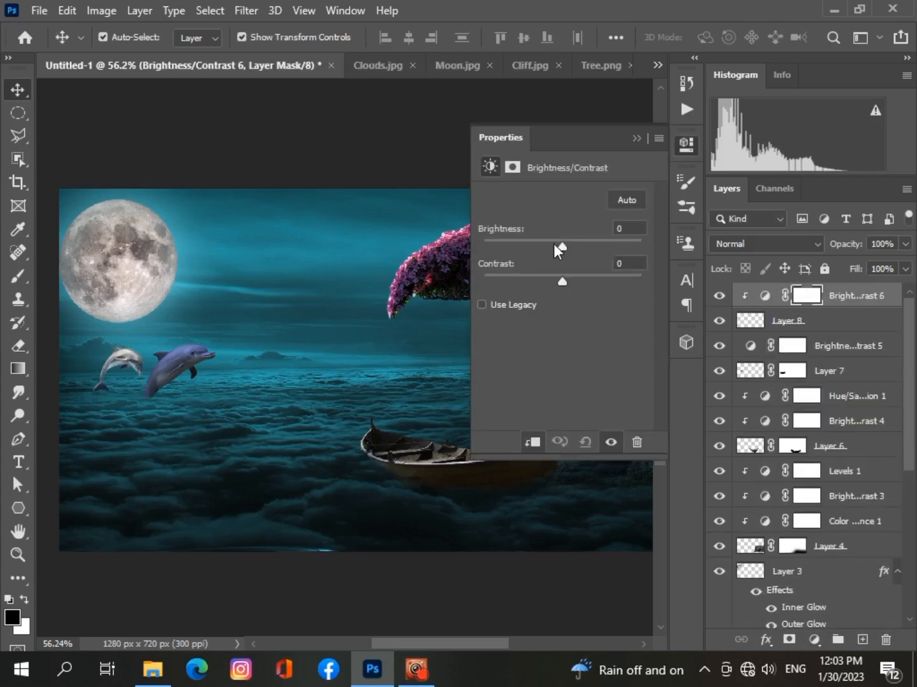
{"action": "left_click_drag", "start_coordinate": [558, 248], "coordinate": [550, 254]}
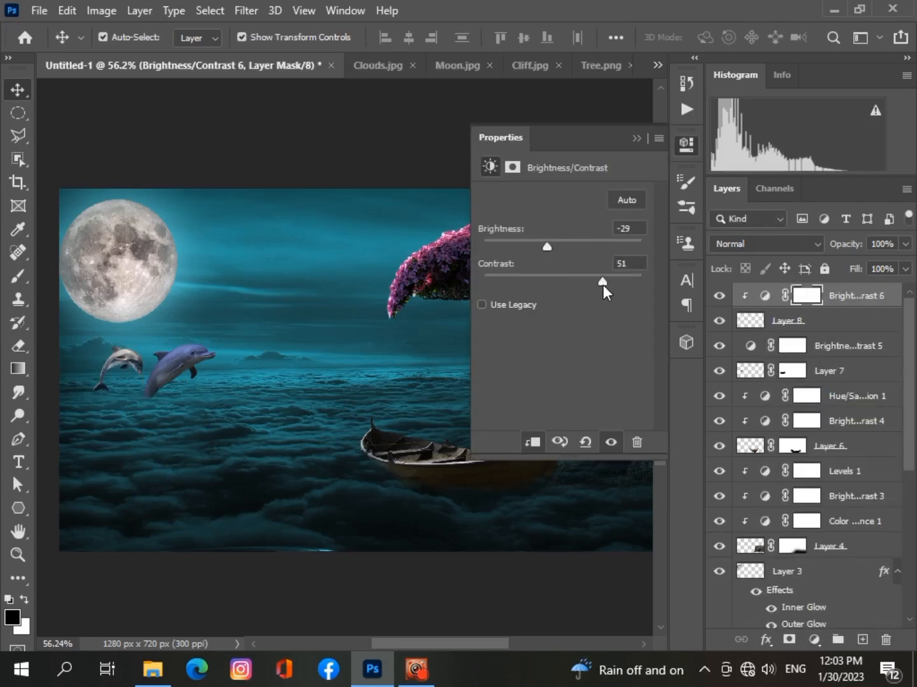
Add a Levels adjustment clipped to the second dolphin and raise its shadow input level to deepen the darks.
{"action": "left_click", "coordinate": [814, 639]}
{"action": "left_click", "coordinate": [806, 388]}
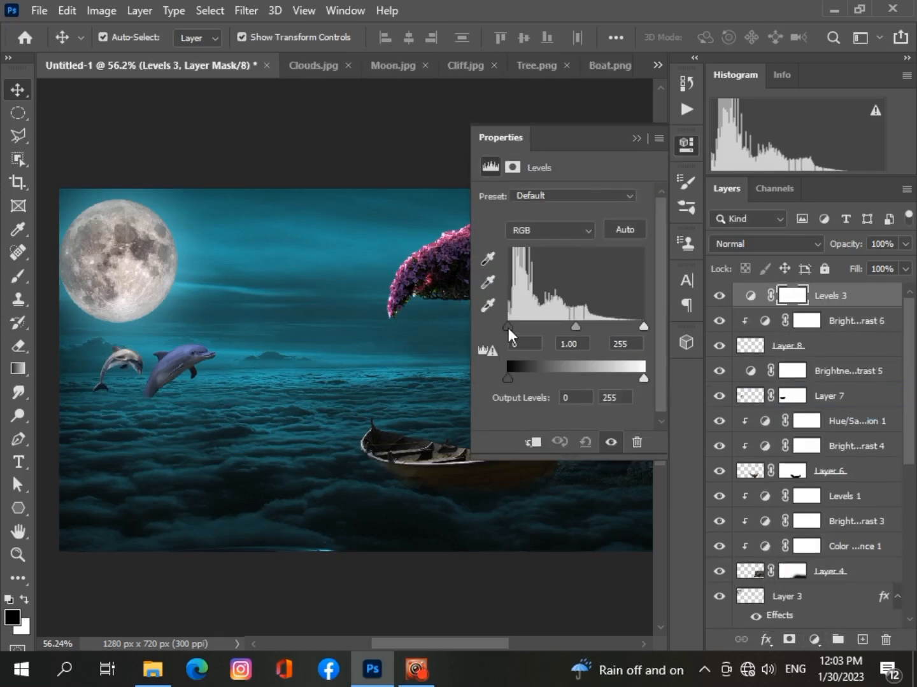
{"action": "key", "text": "ctrl+alt+g"}
{"action": "left_click_drag", "start_coordinate": [506, 326], "coordinate": [520, 328]}
{"action": "left_click", "coordinate": [635, 137]}
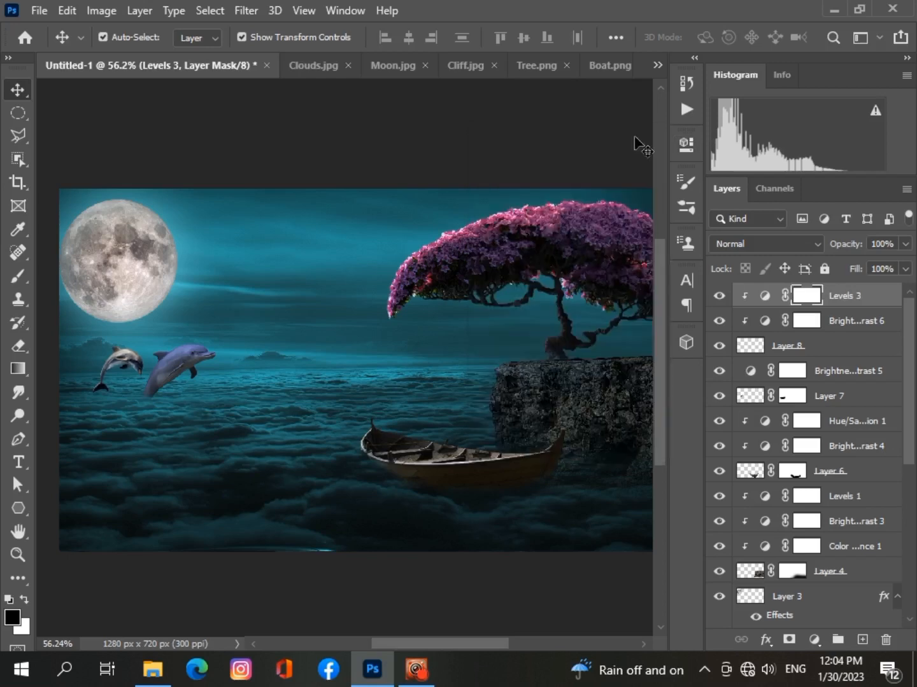
Add a Color Balance adjustment clipped to the second dolphin with midtones at cyan-red -54 and magenta-green -53.
{"action": "left_click", "coordinate": [814, 639]}
{"action": "left_click", "coordinate": [814, 481]}
{"action": "left_click", "coordinate": [532, 442]}
{"action": "left_click_drag", "start_coordinate": [539, 232], "coordinate": [519, 235]}
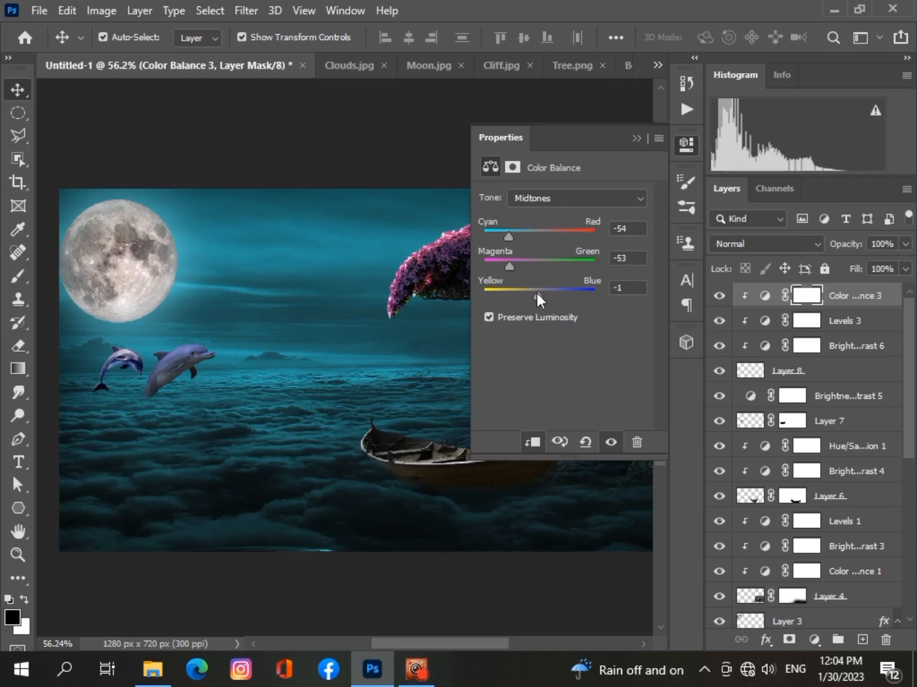
{"action": "left_click", "coordinate": [635, 138]}
Add a mask to the second dolphin's layer and paint out its tail with the soft black brush.
{"action": "scroll", "coordinate": [191, 500], "scroll_direction": "up", "scroll_amount": 3}
{"action": "left_click_drag", "start_coordinate": [398, 645], "coordinate": [375, 644]}
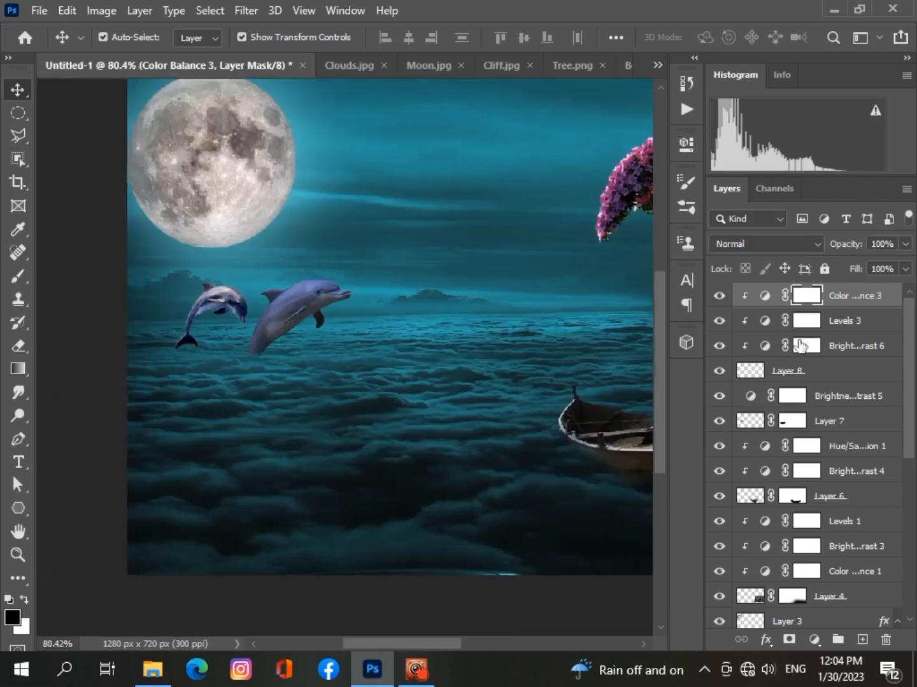
{"action": "left_click", "coordinate": [800, 371]}
{"action": "left_click", "coordinate": [788, 639]}
{"action": "key", "text": "b"}
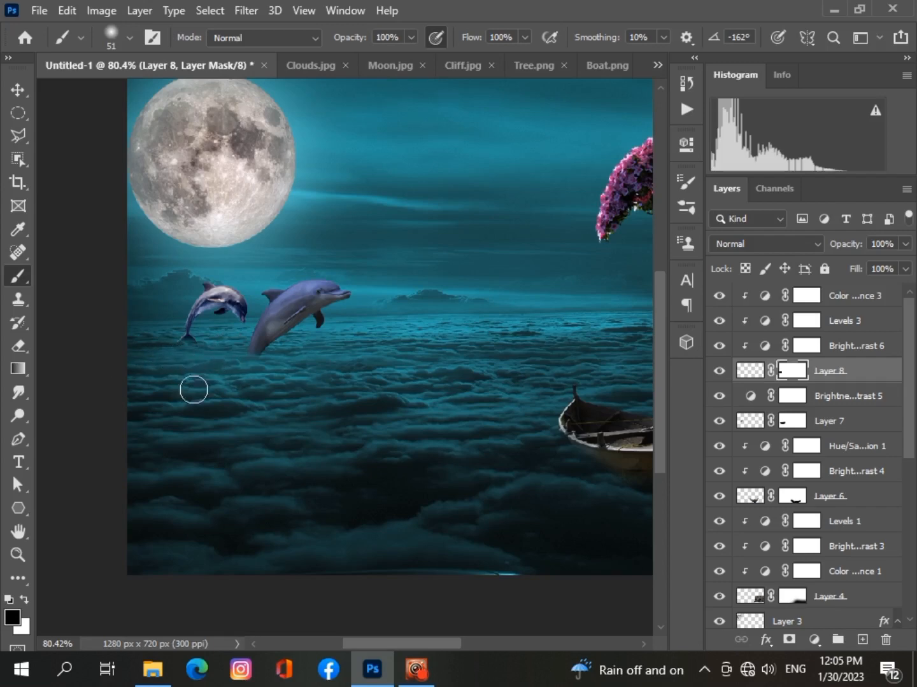
{"action": "scroll", "coordinate": [244, 461], "scroll_direction": "down", "scroll_amount": 3}
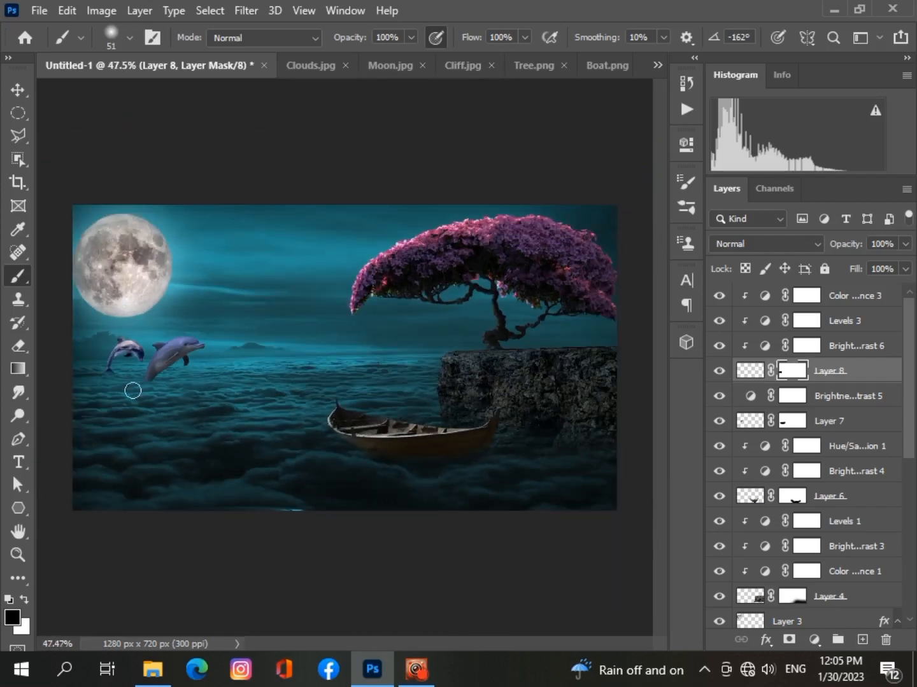
{"action": "scroll", "coordinate": [88, 393], "scroll_direction": "up", "scroll_amount": 5}
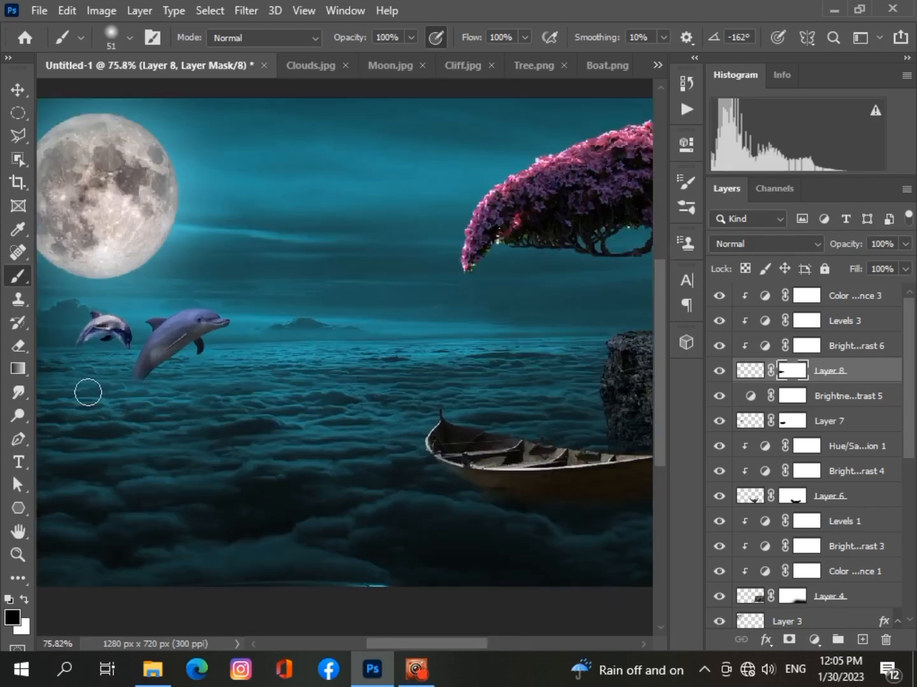
{"action": "scroll", "coordinate": [90, 375], "scroll_direction": "down", "scroll_amount": 6}
Scale the second dolphin down proportionally to 88.60%.
{"action": "left_click", "coordinate": [18, 90]}
{"action": "left_click_drag", "start_coordinate": [173, 377], "coordinate": [170, 375]}
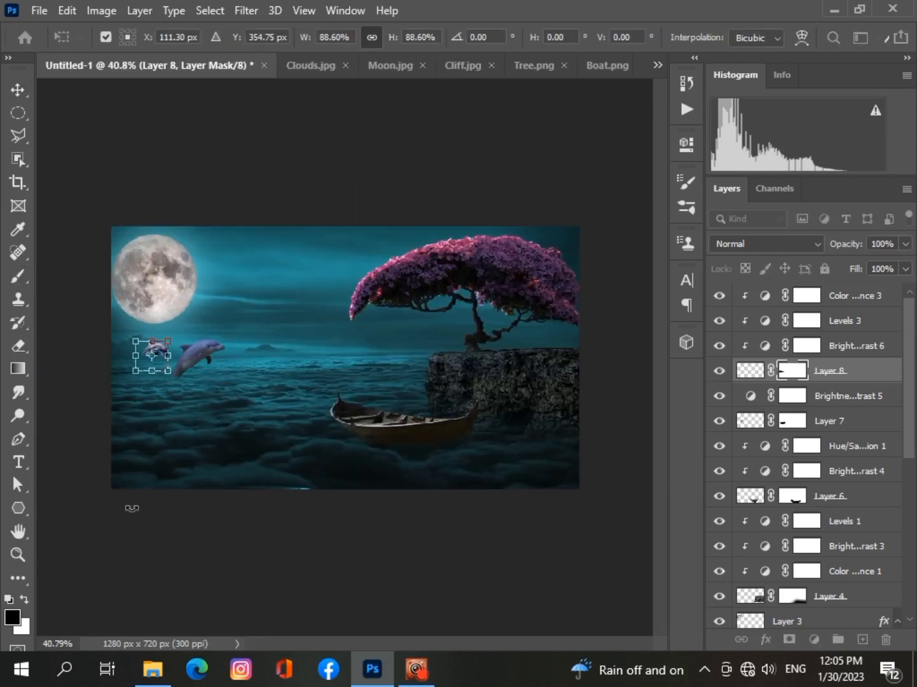
{"action": "key", "text": "Return"}
{"action": "scroll", "coordinate": [198, 519], "scroll_direction": "up", "scroll_amount": 1}
{"action": "scroll", "coordinate": [164, 506], "scroll_direction": "down", "scroll_amount": 1}
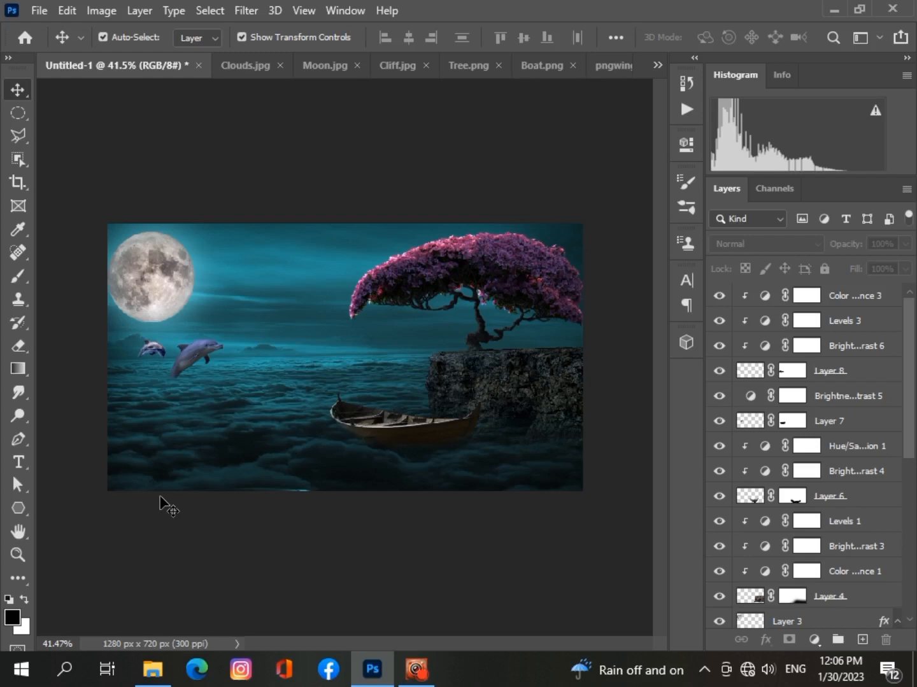
Duplicate the small dolphin and place the copy over the clouds in front of the large dolphin.
{"action": "left_click", "coordinate": [150, 350]}
{"action": "left_click_drag", "start_coordinate": [150, 344], "coordinate": [241, 359]}
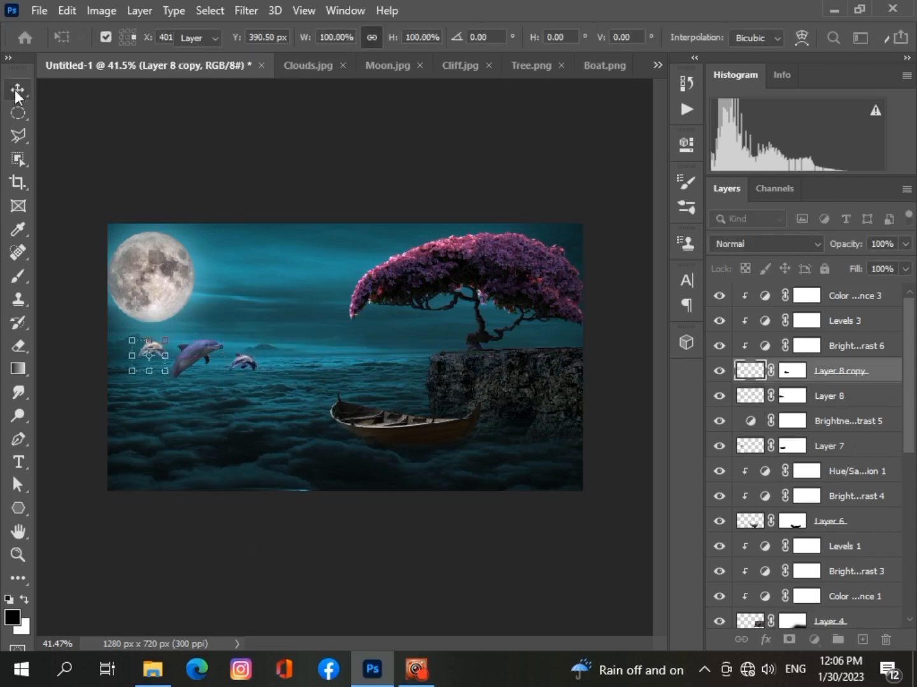
{"action": "left_click", "coordinate": [102, 496]}
Add a Color Balance adjustment clipped to the original small dolphin and shift its midtones toward magenta.
{"action": "left_click", "coordinate": [152, 352]}
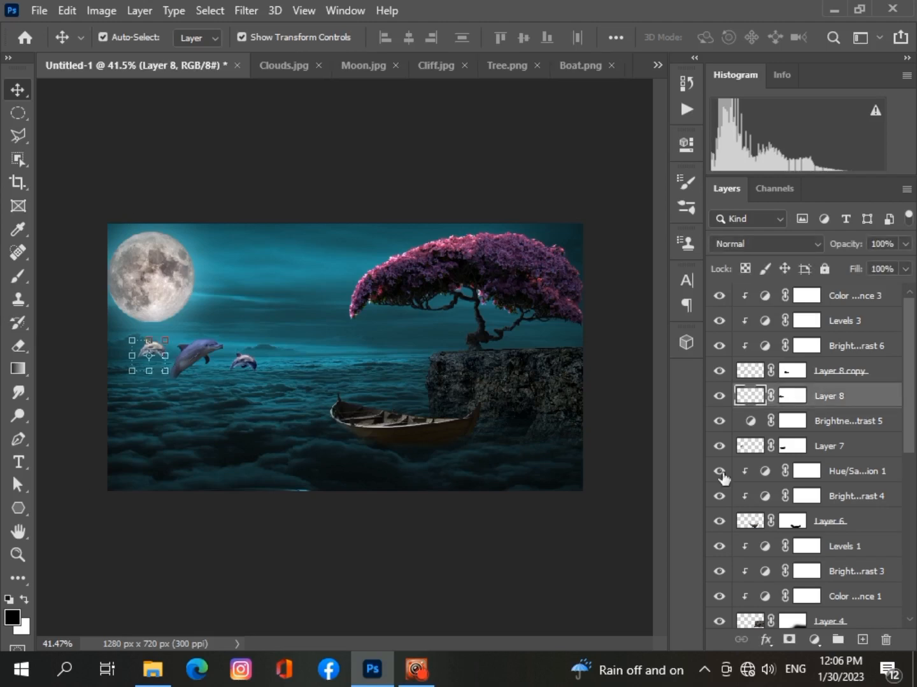
{"action": "left_click", "coordinate": [814, 639]}
{"action": "left_click", "coordinate": [799, 485]}
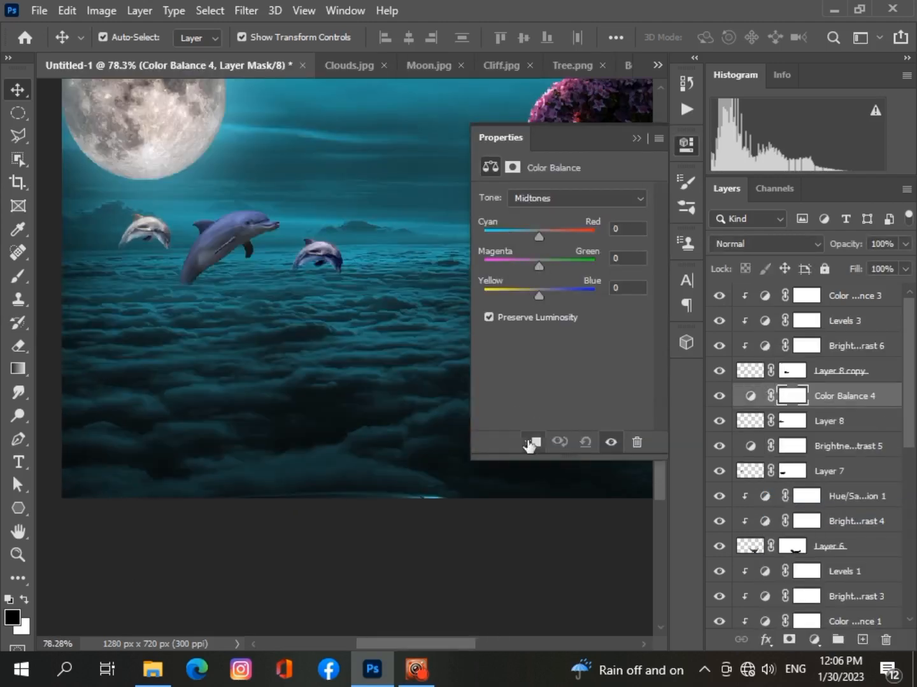
{"action": "left_click", "coordinate": [532, 442]}
{"action": "left_click_drag", "start_coordinate": [539, 266], "coordinate": [510, 270]}
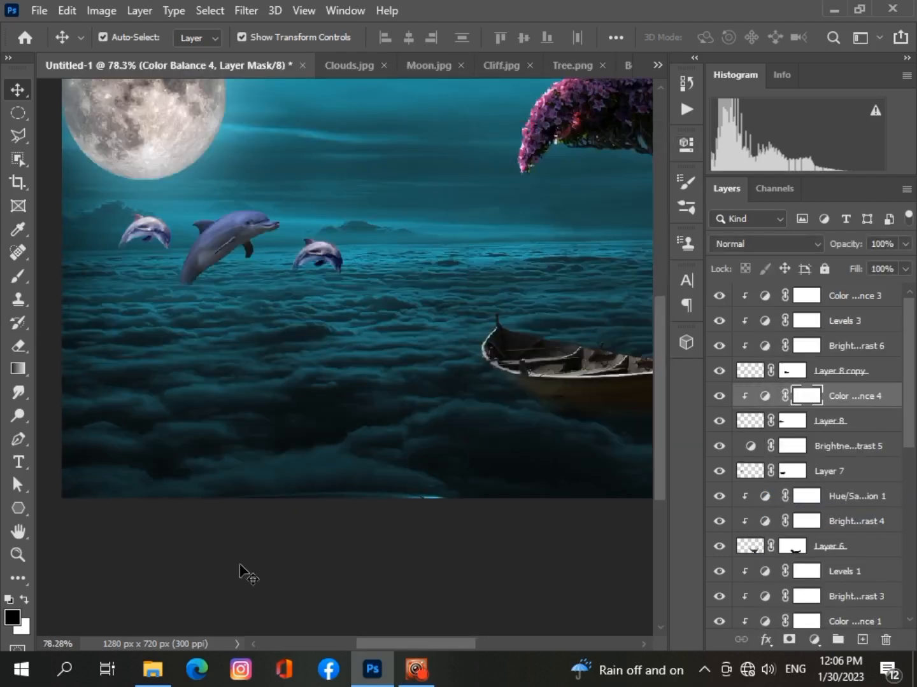
Browse the project image folders in the Open dialog to find the one holding the source photo of a person.
{"action": "key", "text": "ctrl+0"}
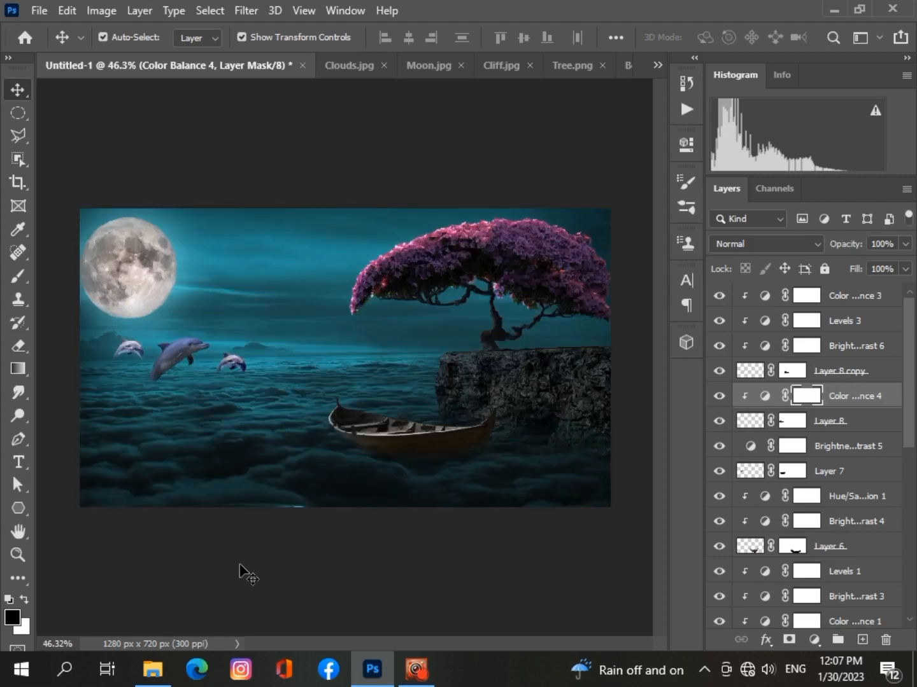
{"action": "left_click", "coordinate": [38, 10]}
{"action": "left_click", "coordinate": [61, 43]}
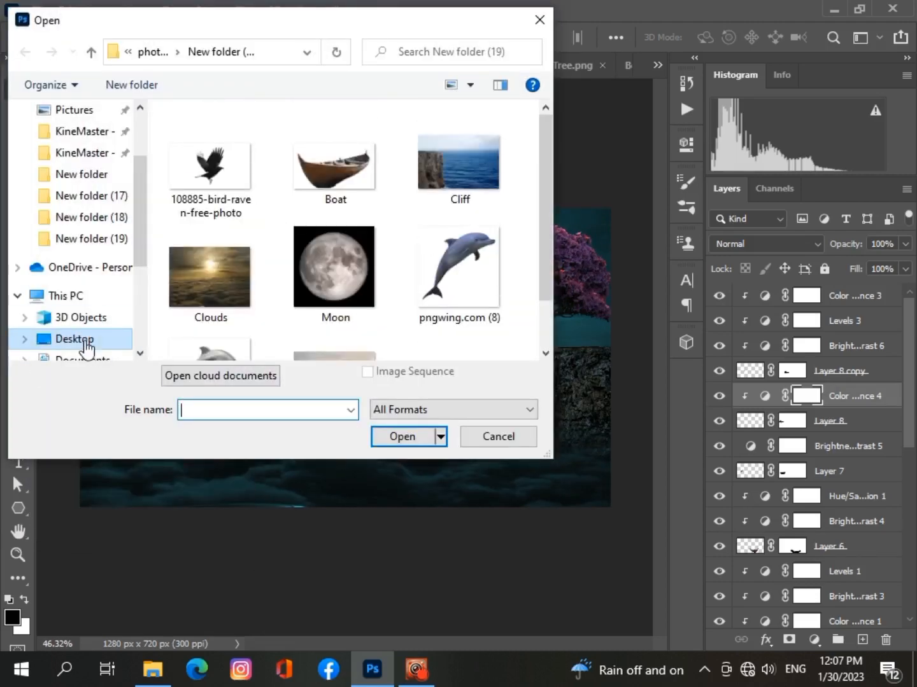
{"action": "double_click", "coordinate": [237, 308]}
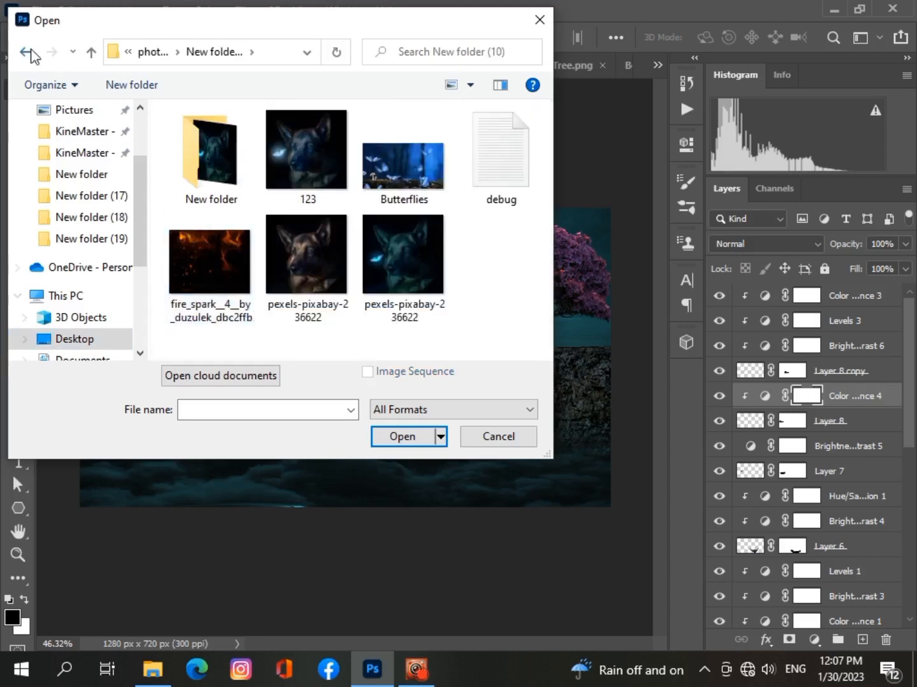
{"action": "left_click", "coordinate": [26, 53]}
{"action": "double_click", "coordinate": [229, 325]}
{"action": "left_click", "coordinate": [25, 53]}
{"action": "scroll", "coordinate": [210, 301], "scroll_direction": "down", "scroll_amount": 1}
{"action": "double_click", "coordinate": [210, 300]}
{"action": "left_click", "coordinate": [25, 52]}
{"action": "scroll", "coordinate": [211, 194], "scroll_direction": "down", "scroll_amount": 2}
{"action": "double_click", "coordinate": [223, 280]}
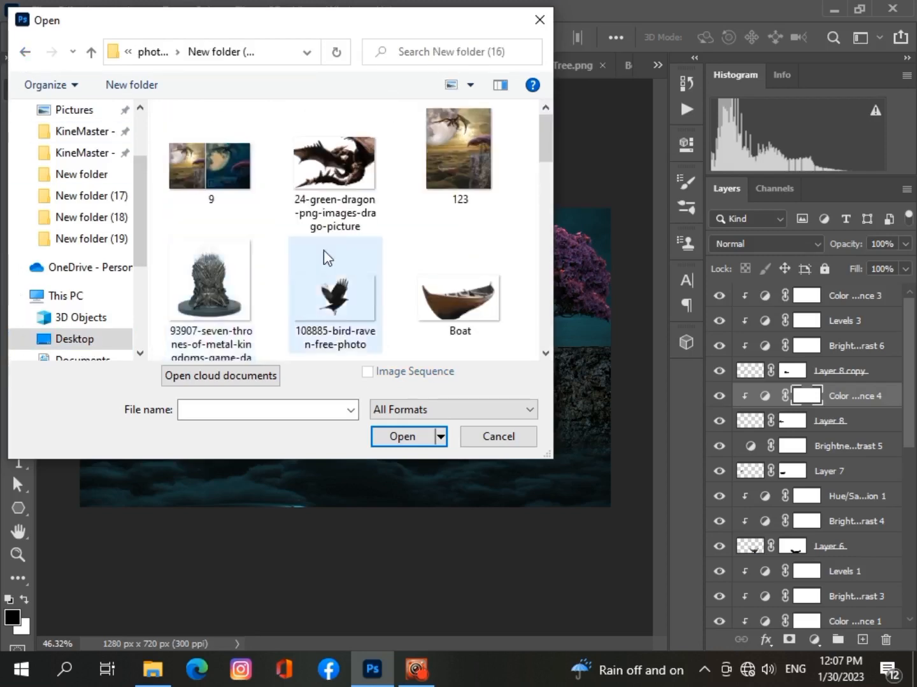
Find the Girl image among the source pictures and open it.
{"action": "scroll", "coordinate": [324, 251], "scroll_direction": "down", "scroll_amount": 8}
{"action": "scroll", "coordinate": [324, 249], "scroll_direction": "up", "scroll_amount": 8}
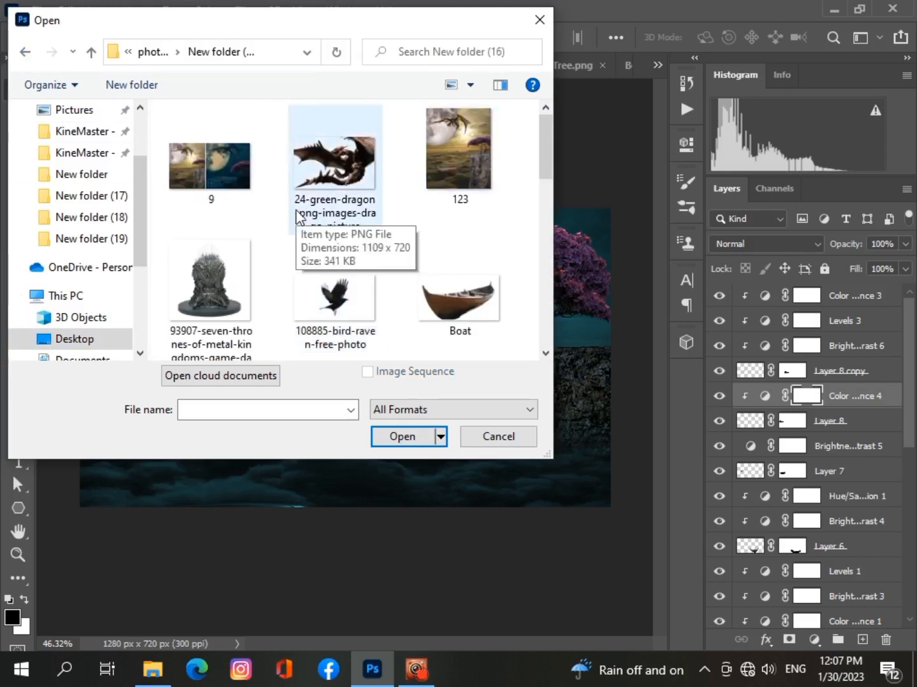
{"action": "scroll", "coordinate": [297, 211], "scroll_direction": "down", "scroll_amount": 10}
{"action": "scroll", "coordinate": [296, 217], "scroll_direction": "up", "scroll_amount": 5}
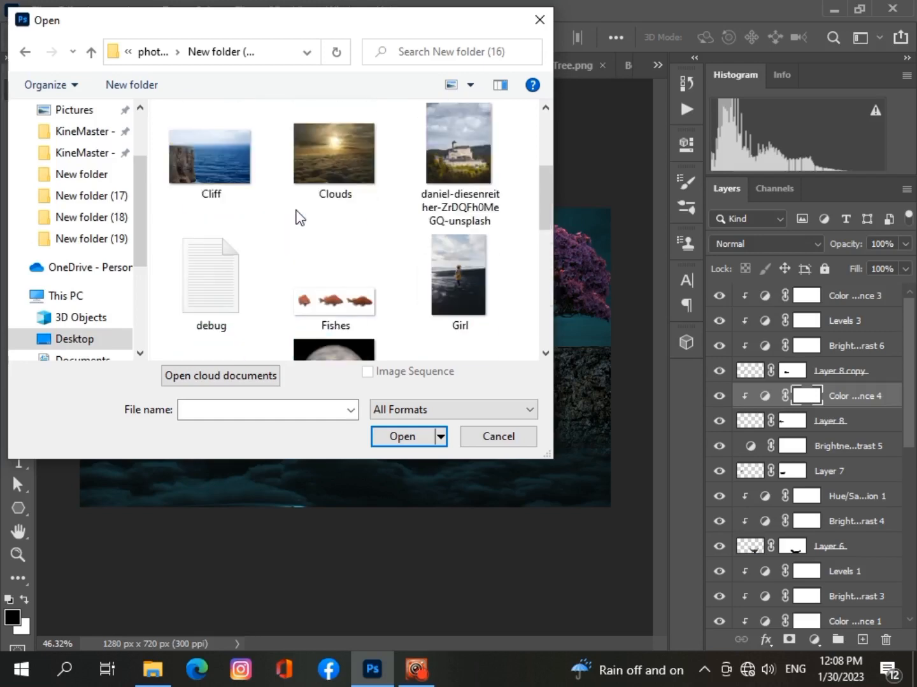
{"action": "left_click", "coordinate": [454, 286]}
{"action": "left_click", "coordinate": [404, 436]}
Select the girl's whole figure with the Object Selection tool and add both boots with the Quick Selection tool.
{"action": "left_click", "coordinate": [18, 157]}
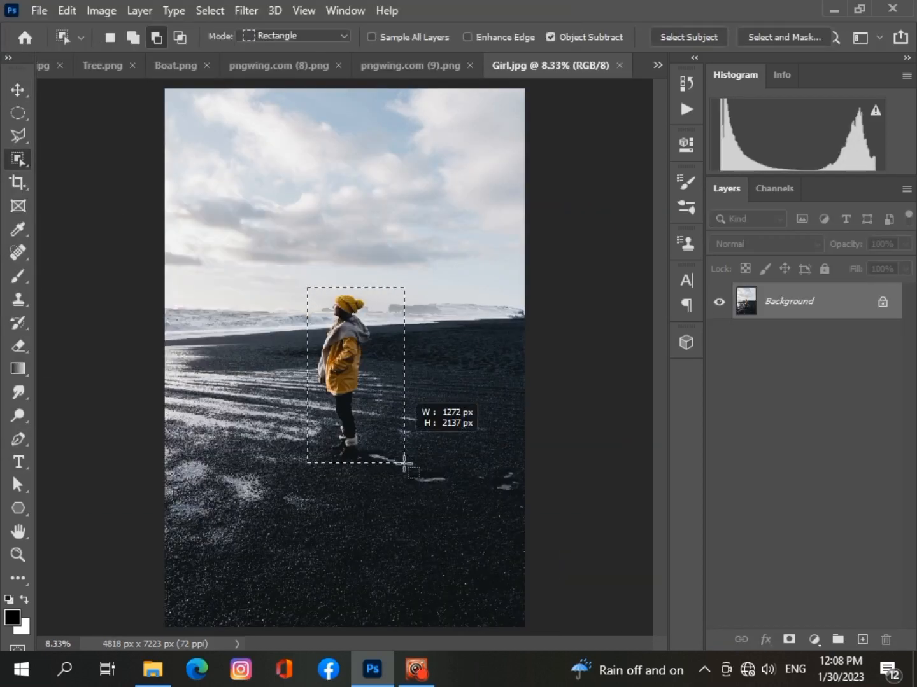
{"action": "left_click_drag", "start_coordinate": [373, 458], "coordinate": [374, 459]}
{"action": "scroll", "coordinate": [326, 458], "scroll_direction": "up", "scroll_amount": 4}
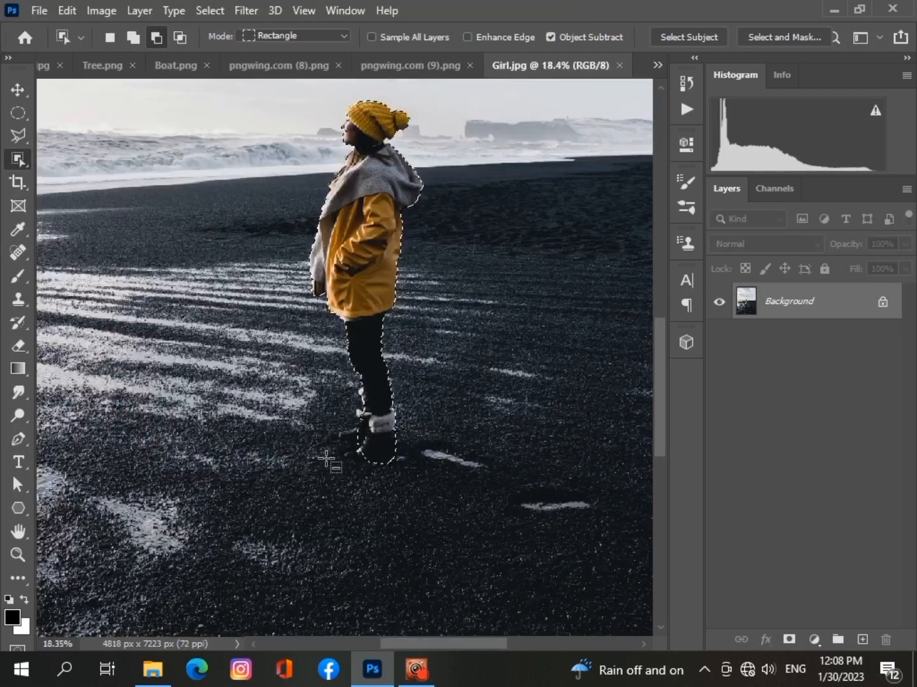
{"action": "right_click", "coordinate": [19, 159]}
{"action": "left_click", "coordinate": [121, 171]}
{"action": "scroll", "coordinate": [346, 437], "scroll_direction": "up", "scroll_amount": 4}
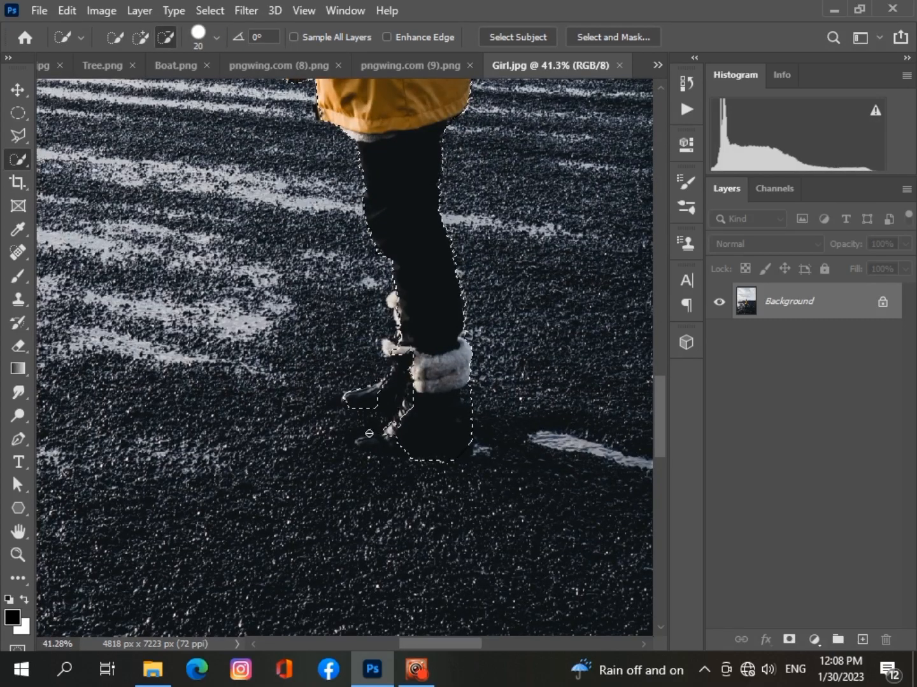
{"action": "scroll", "coordinate": [375, 436], "scroll_direction": "up", "scroll_amount": 2}
{"action": "scroll", "coordinate": [392, 461], "scroll_direction": "up", "scroll_amount": 2}
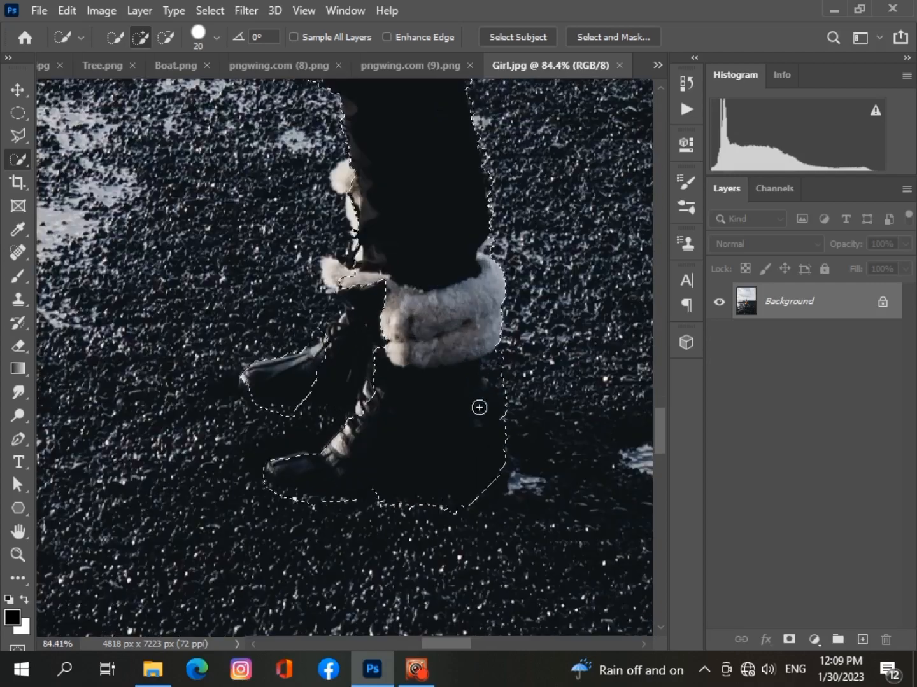
{"action": "mouse_move", "coordinate": [477, 408]}
{"action": "left_mouse_down"}
{"action": "mouse_move", "coordinate": [490, 364]}
{"action": "mouse_move", "coordinate": [425, 334]}
{"action": "mouse_move", "coordinate": [462, 330]}
{"action": "mouse_move", "coordinate": [308, 365]}
{"action": "mouse_move", "coordinate": [358, 296]}
{"action": "left_mouse_up"}
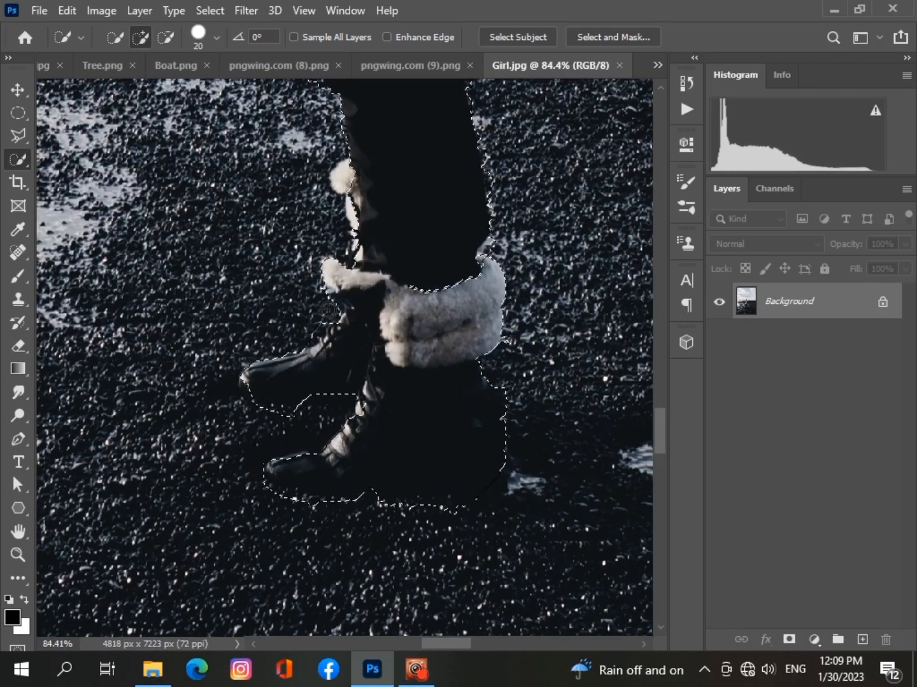
{"action": "scroll", "coordinate": [276, 408], "scroll_direction": "up", "scroll_amount": 1}
{"action": "scroll", "coordinate": [324, 320], "scroll_direction": "down", "scroll_amount": 2}
{"action": "scroll", "coordinate": [323, 320], "scroll_direction": "down", "scroll_amount": 12}
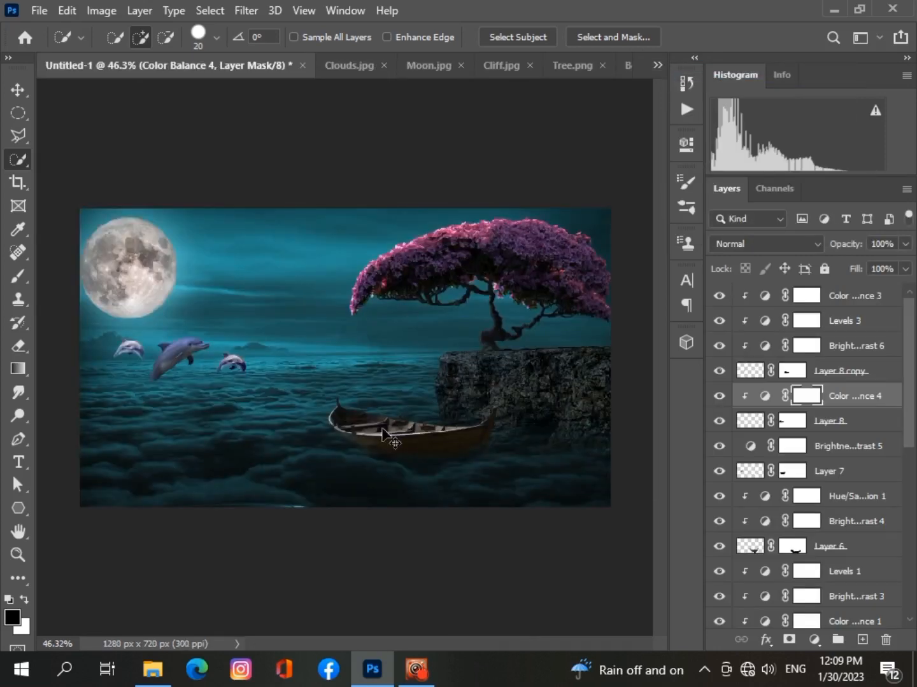
{"action": "key", "text": "ctrl+v"}
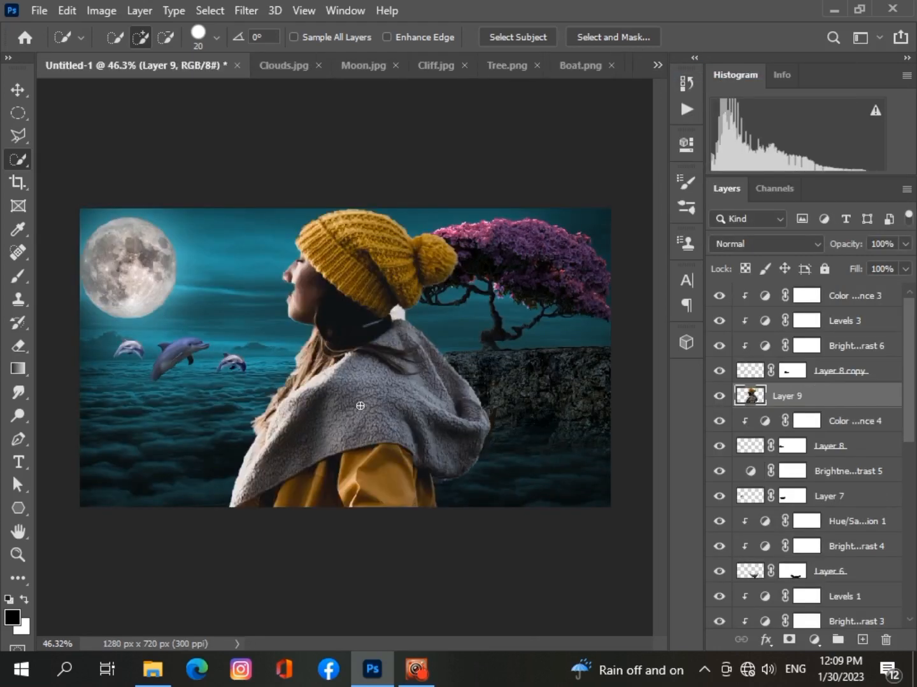
{"action": "key", "text": "v"}
{"action": "key", "text": "ctrl+t"}
{"action": "key", "text": "ctrl+z"}
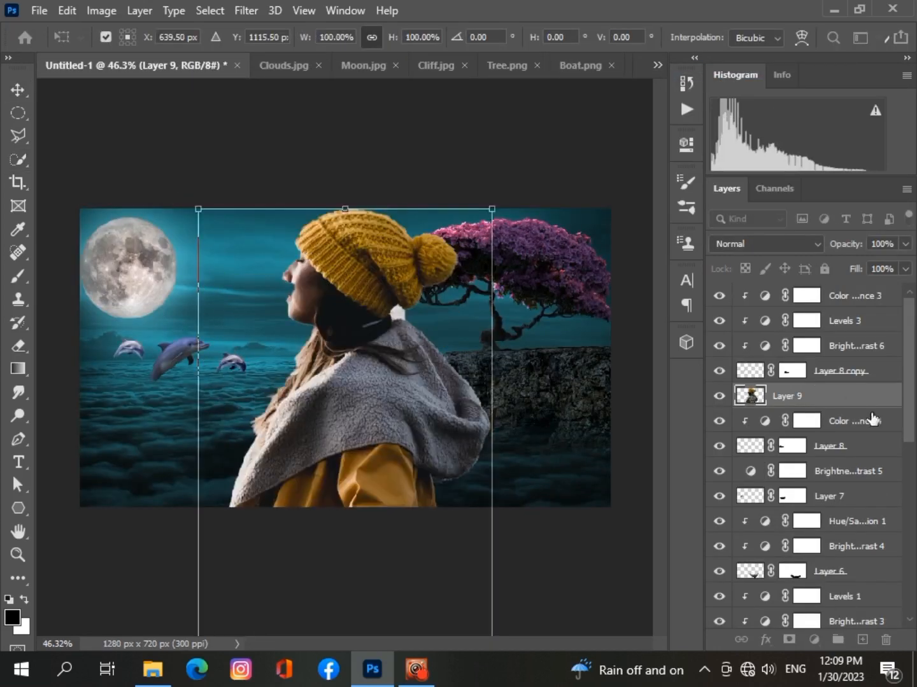
{"action": "key", "text": "Escape"}
{"action": "left_click_drag", "start_coordinate": [873, 398], "coordinate": [860, 288]}
{"action": "left_click", "coordinate": [886, 641]}
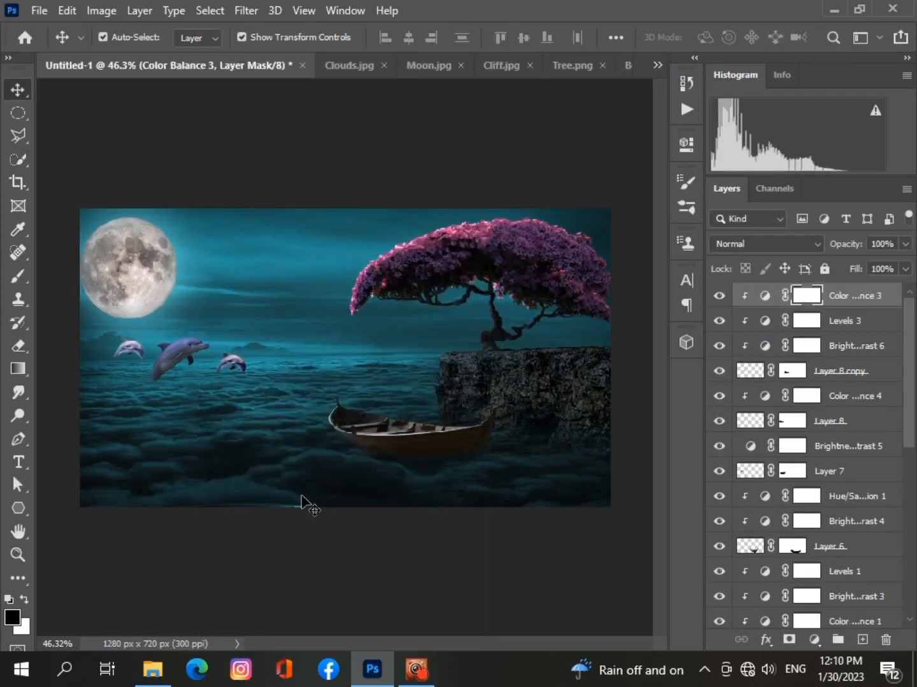
Return to the Girl image and trim the selection's edges around the hat and beneath the scarf at the back.
{"action": "scroll", "coordinate": [410, 212], "scroll_direction": "down", "scroll_amount": 10}
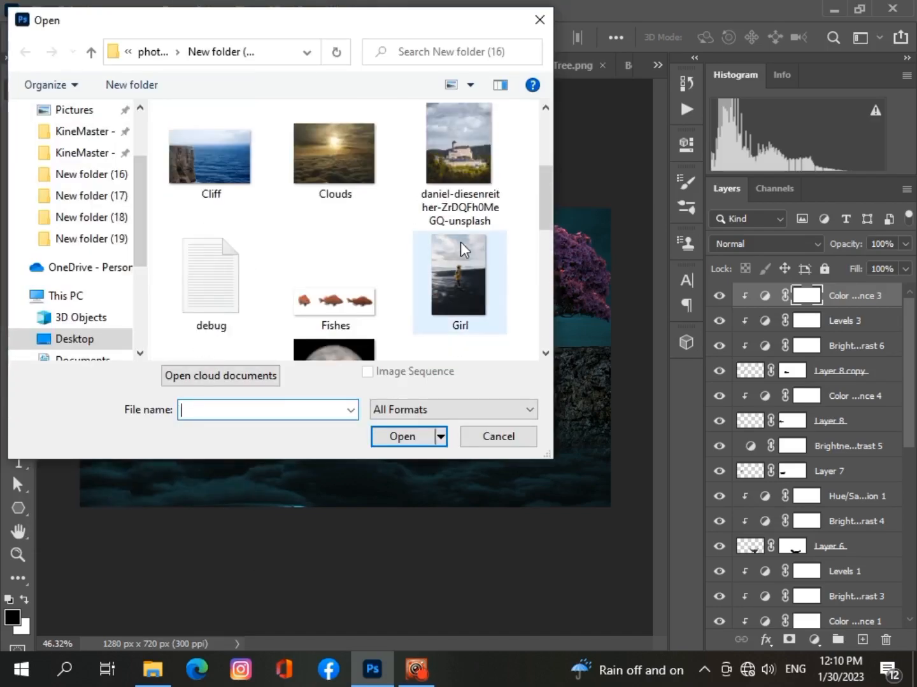
{"action": "double_click", "coordinate": [460, 249]}
{"action": "scroll", "coordinate": [322, 272], "scroll_direction": "up", "scroll_amount": 5}
{"action": "key", "text": "w"}
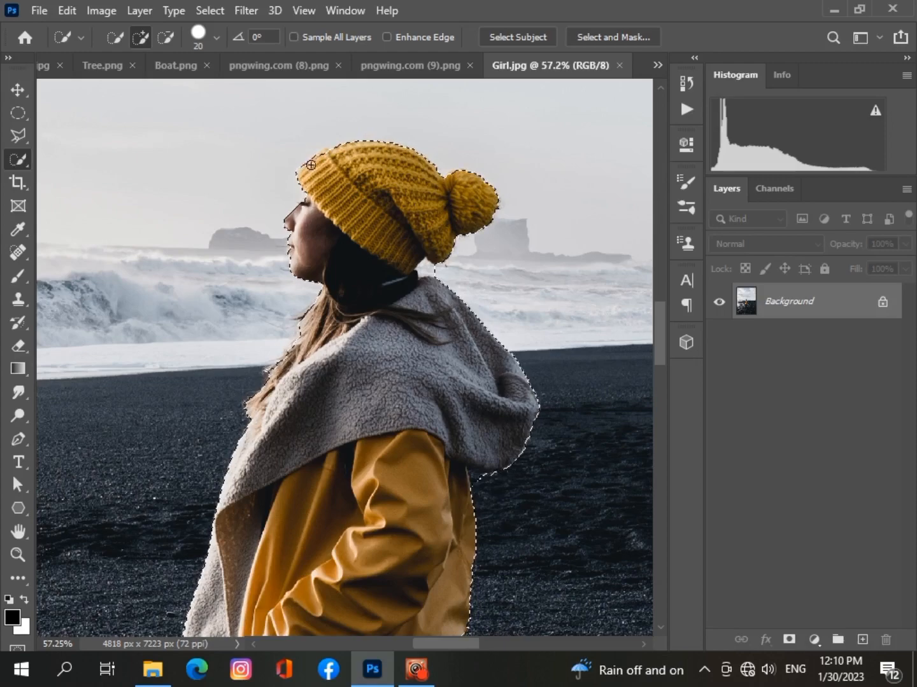
{"action": "left_click", "coordinate": [422, 268], "text": "alt"}
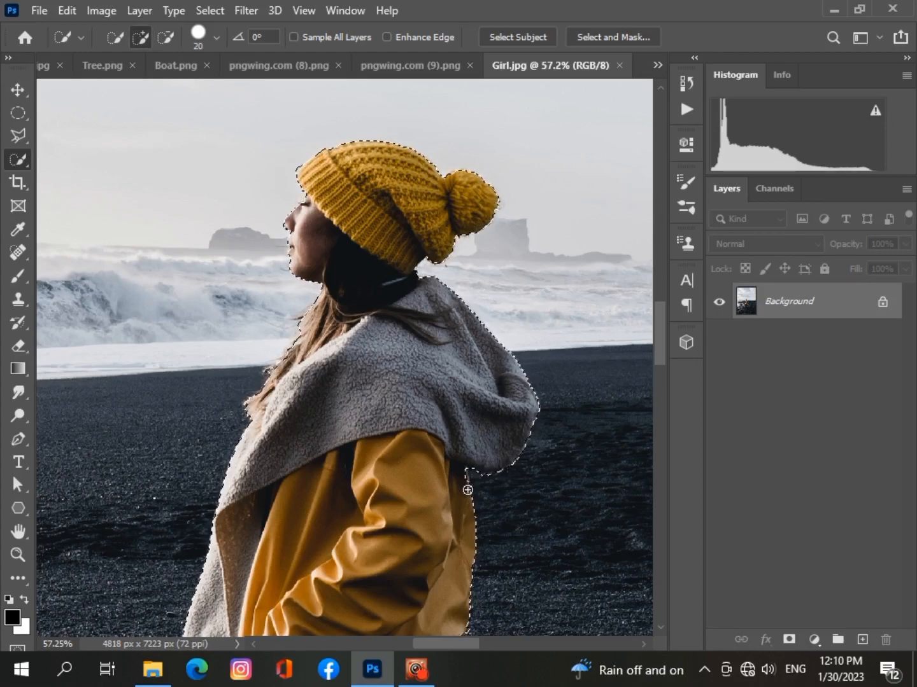
{"action": "scroll", "coordinate": [471, 481], "scroll_direction": "down", "scroll_amount": 5}
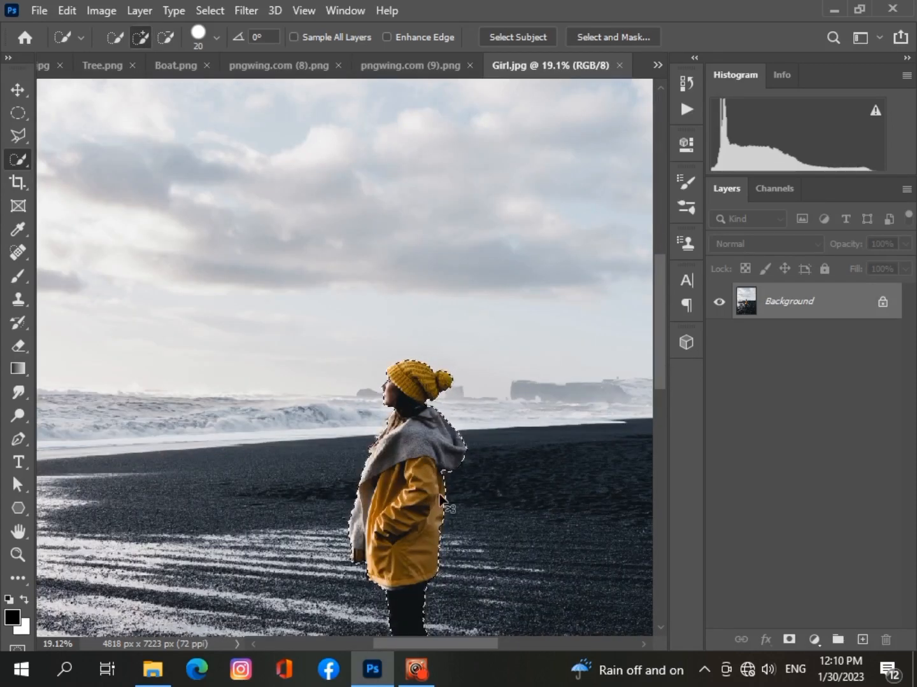
Copy the selected girl and paste her into the Untitled-1 composite above all other layers.
{"action": "key", "text": "ctrl+c"}
{"action": "left_click", "coordinate": [657, 65]}
{"action": "left_click", "coordinate": [719, 70]}
{"action": "key", "text": "ctrl+v"}
Scale the girl down proportionally to 7.40% and place her standing in the boat.
{"action": "key", "text": "ctrl+t"}
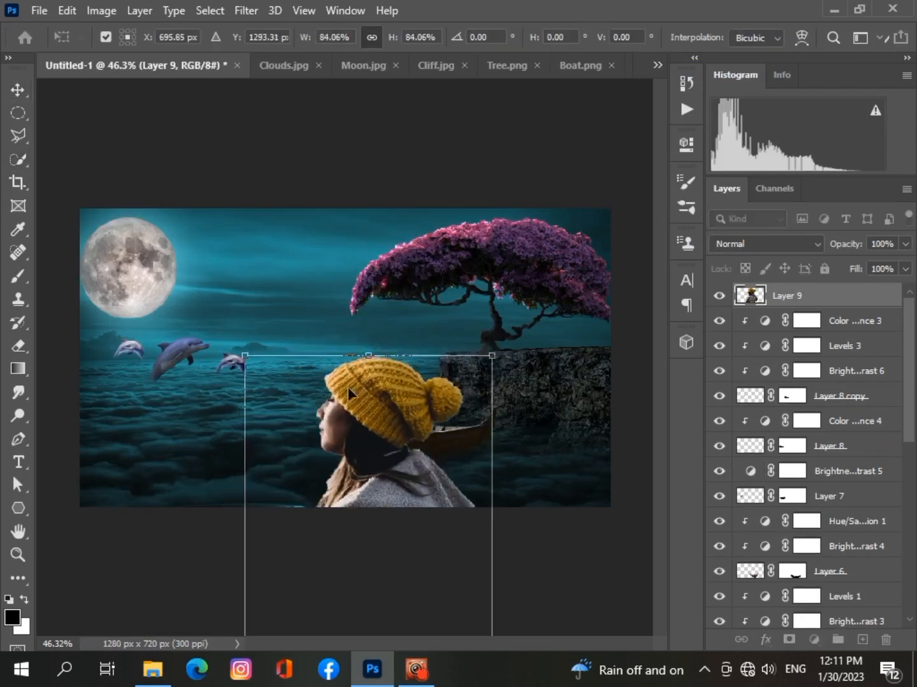
{"action": "left_click_drag", "start_coordinate": [348, 394], "coordinate": [349, 237]}
{"action": "left_click_drag", "start_coordinate": [248, 200], "coordinate": [293, 299]}
{"action": "left_click_drag", "start_coordinate": [412, 627], "coordinate": [364, 392]}
{"action": "left_click_drag", "start_coordinate": [345, 328], "coordinate": [381, 373]}
{"action": "left_click_drag", "start_coordinate": [365, 320], "coordinate": [381, 369]}
{"action": "scroll", "coordinate": [390, 407], "scroll_direction": "up", "scroll_amount": 4}
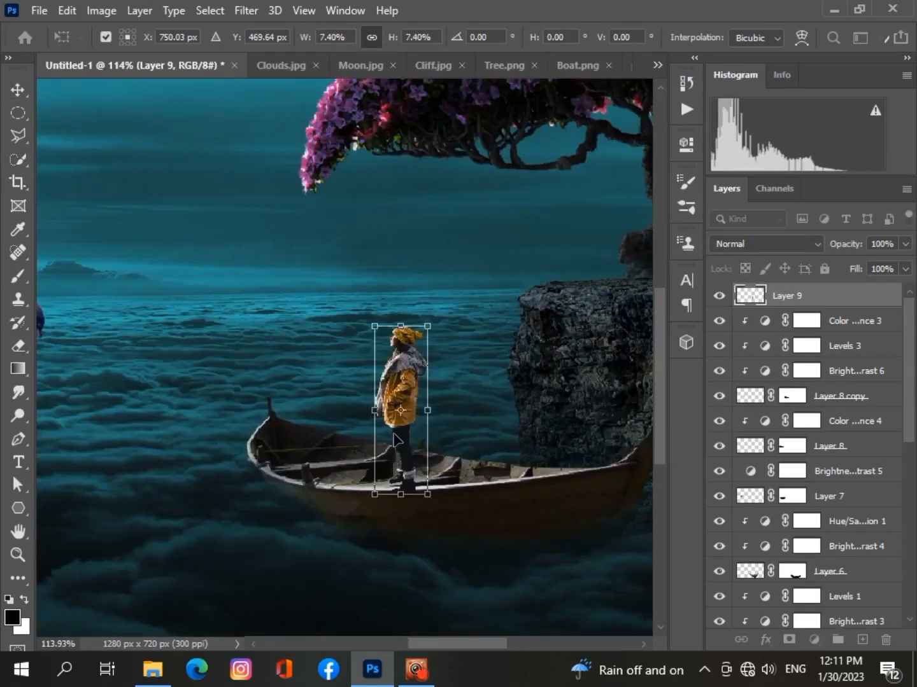
Enlarge the girl to 10.89% and shift her toward the middle of the boat.
{"action": "left_click_drag", "start_coordinate": [395, 439], "coordinate": [412, 442]}
{"action": "mouse_move", "coordinate": [418, 495]}
{"action": "left_mouse_down"}
{"action": "mouse_move", "coordinate": [420, 484]}
{"action": "mouse_move", "coordinate": [419, 494]}
{"action": "left_mouse_up"}
{"action": "left_click_drag", "start_coordinate": [392, 327], "coordinate": [358, 244]}
{"action": "scroll", "coordinate": [300, 425], "scroll_direction": "down", "scroll_amount": 4}
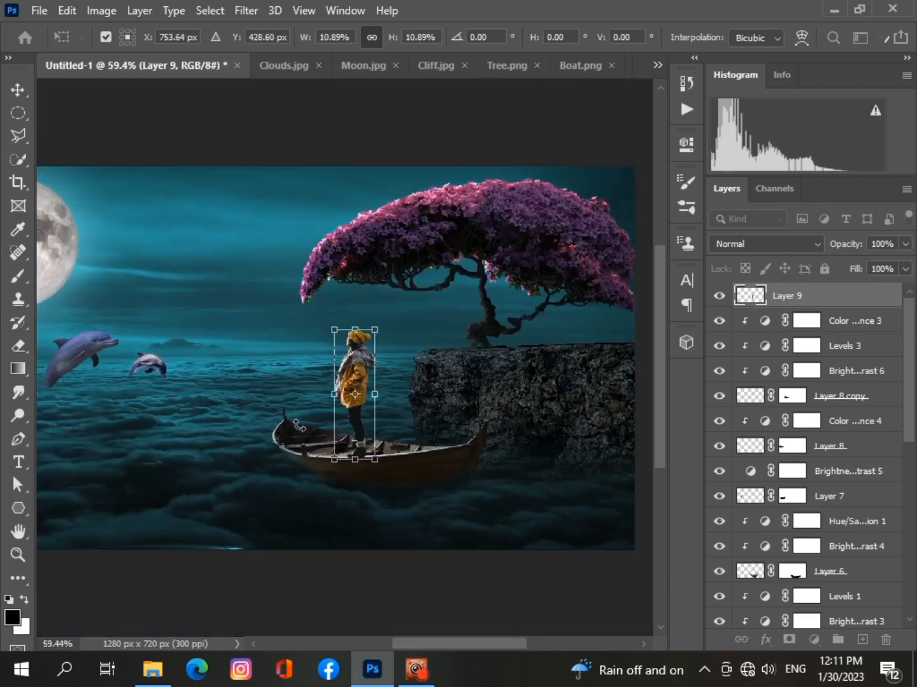
{"action": "left_click_drag", "start_coordinate": [360, 426], "coordinate": [375, 423]}
{"action": "scroll", "coordinate": [373, 422], "scroll_direction": "down", "scroll_amount": 2}
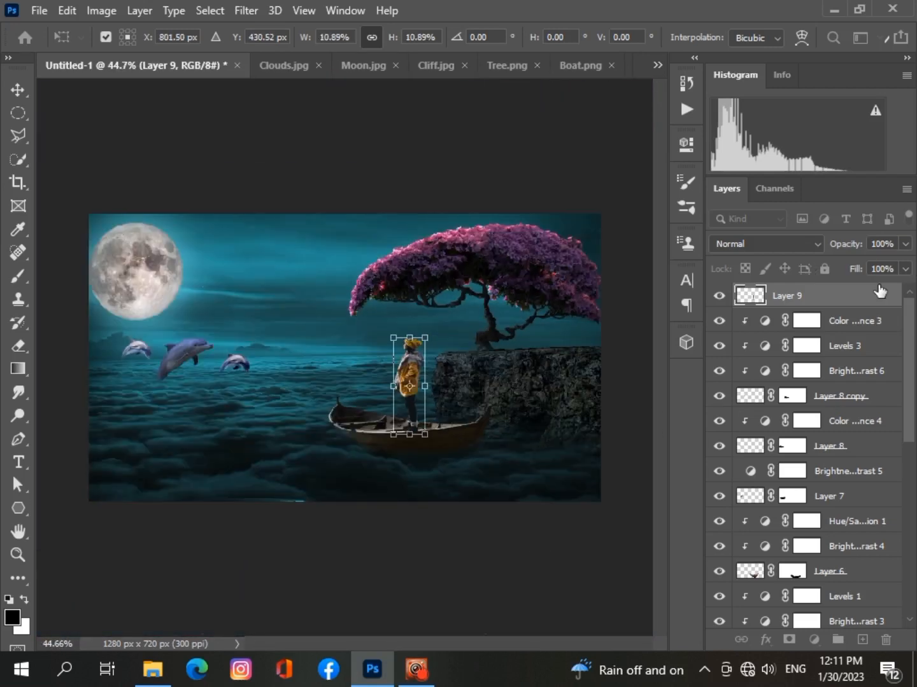
{"action": "key", "text": "Return"}
Move the girl slightly down so that her boots sit inside the boat.
{"action": "scroll", "coordinate": [349, 382], "scroll_direction": "up", "scroll_amount": 3}
{"action": "key", "text": "ctrl+t"}
{"action": "mouse_move", "coordinate": [473, 395]}
{"action": "left_mouse_down"}
{"action": "mouse_move", "coordinate": [491, 386]}
{"action": "mouse_move", "coordinate": [478, 408]}
{"action": "left_mouse_up"}
{"action": "key", "text": "Return"}
Add a Brightness/Contrast adjustment clipped to the girl's layer with brightness -37 and contrast 22.
{"action": "left_click", "coordinate": [815, 641]}
{"action": "left_click", "coordinate": [791, 381]}
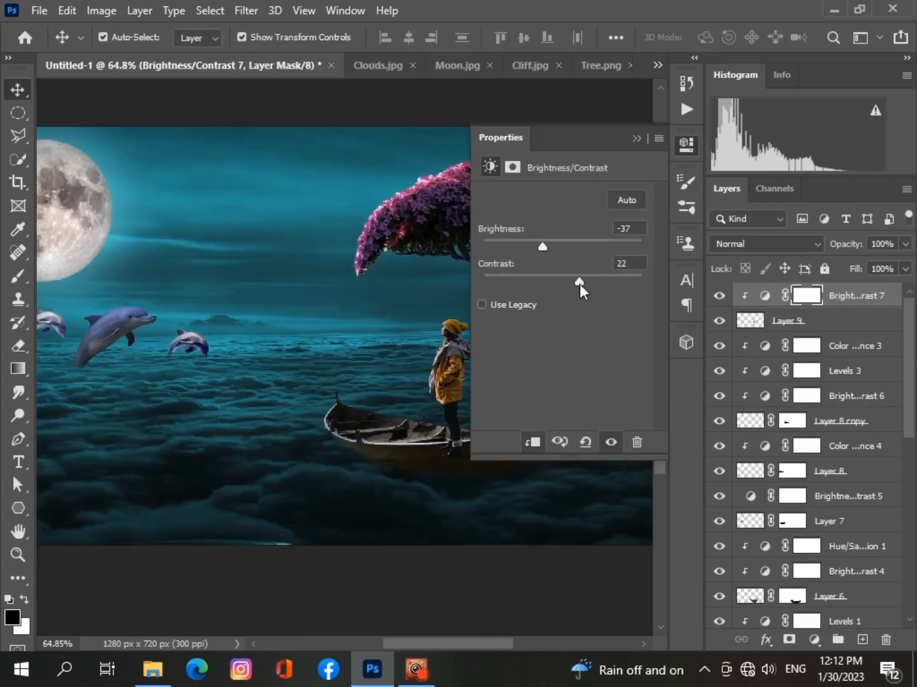
{"action": "left_click", "coordinate": [637, 138]}
Add a mask to the girl's layer and paint out her boots behind the boat's rim with the soft black brush.
{"action": "left_click", "coordinate": [755, 320]}
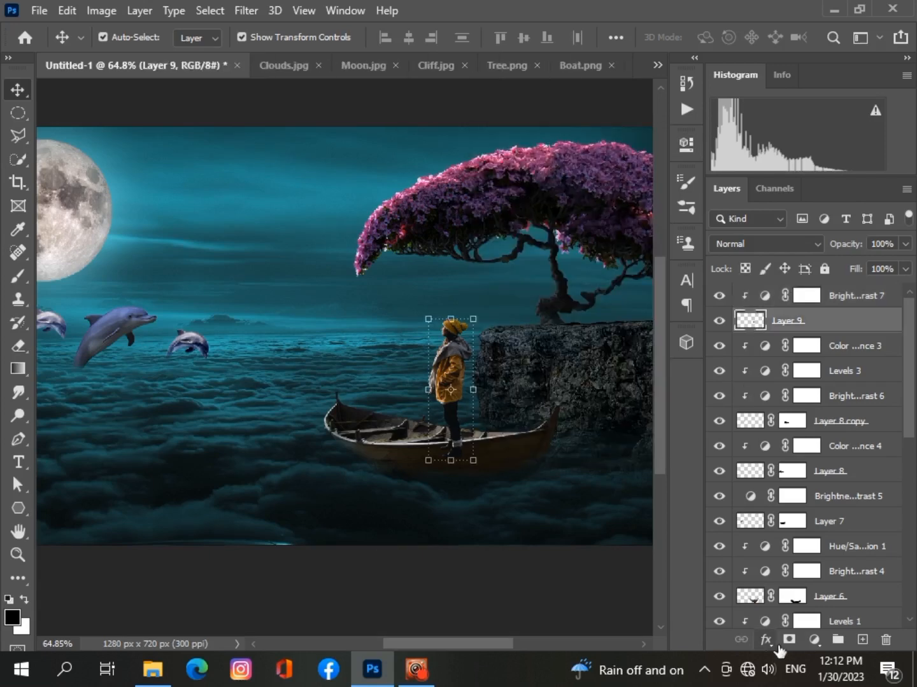
{"action": "left_click", "coordinate": [788, 640]}
{"action": "key", "text": "b"}
{"action": "scroll", "coordinate": [421, 610], "scroll_direction": "down", "scroll_amount": 2}
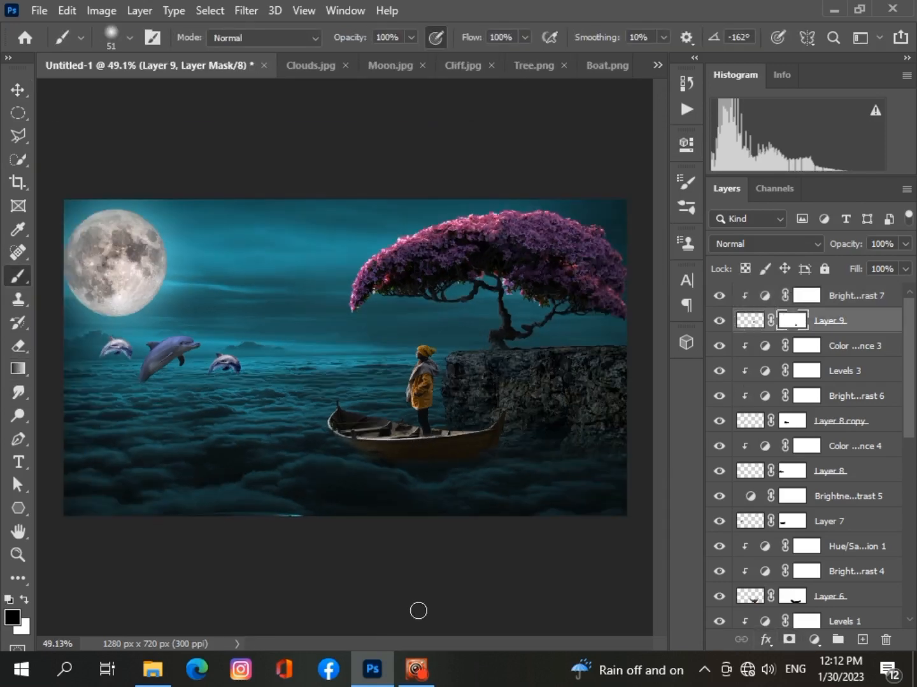
{"action": "key", "text": "v"}
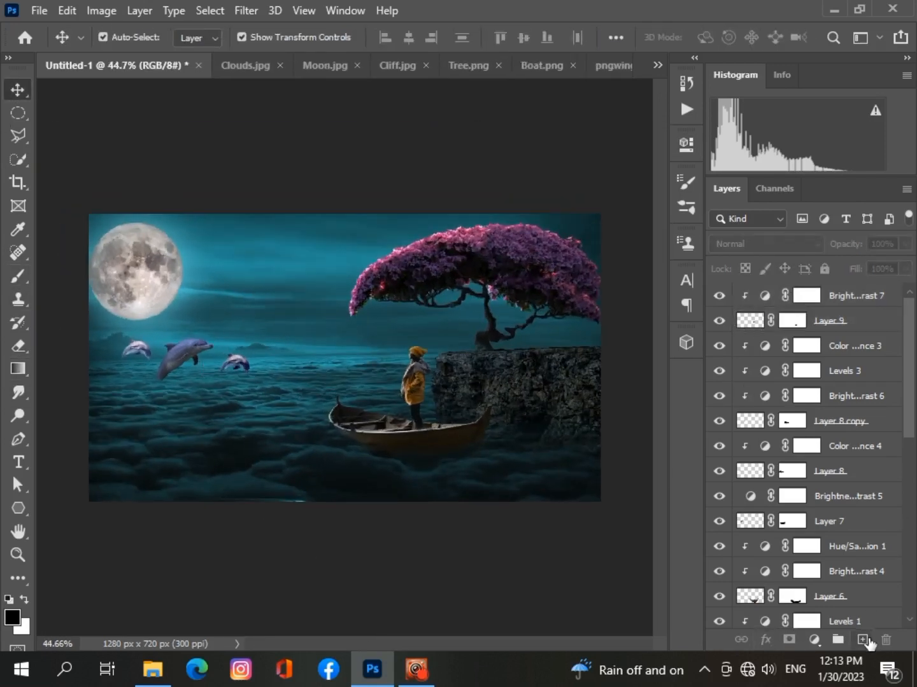
Paint a soft black shadow on a new layer under the large dolphin with a 26 px brush at 40% opacity.
{"action": "left_click", "coordinate": [862, 640]}
{"action": "scroll", "coordinate": [137, 393], "scroll_direction": "up", "scroll_amount": 3}
{"action": "scroll", "coordinate": [54, 265], "scroll_direction": "down", "scroll_amount": 1}
{"action": "key", "text": "b"}
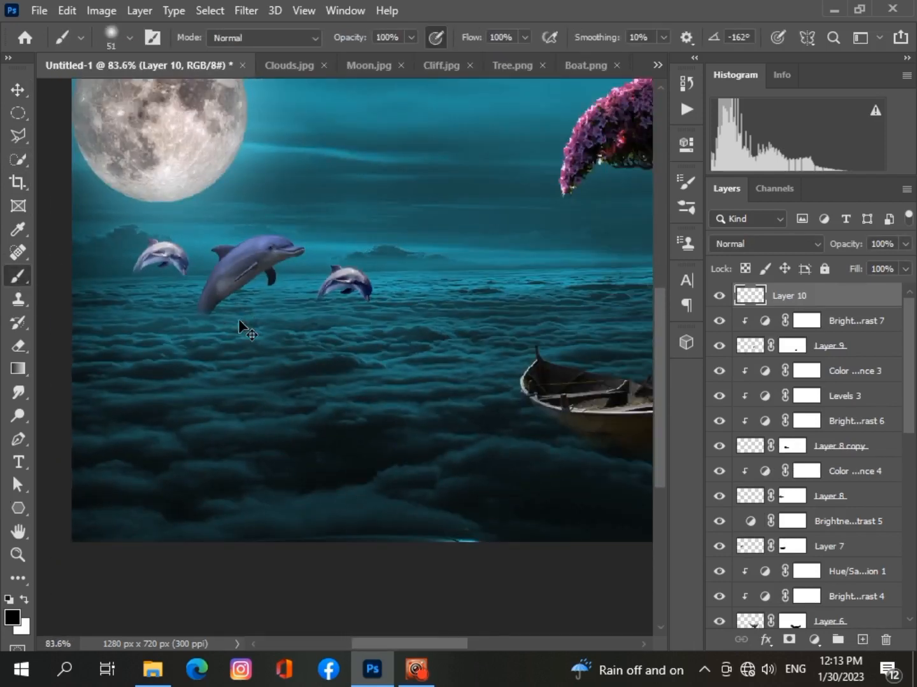
{"action": "left_click", "coordinate": [107, 33]}
{"action": "left_click", "coordinate": [274, 316]}
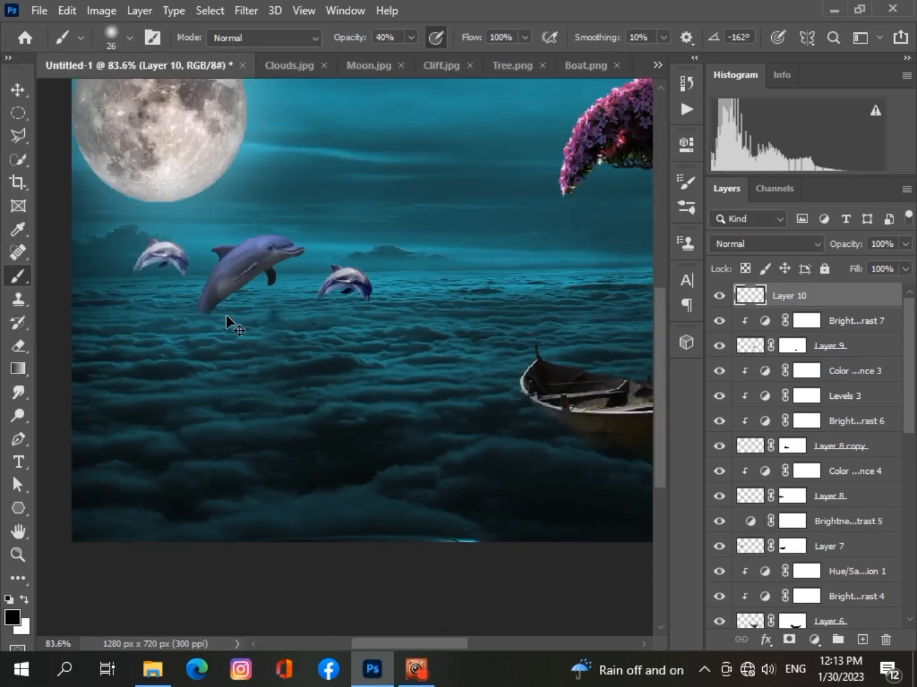
Stretch the large dolphin's shadow to 121.63% width and 97.22% height and position it beneath the body.
{"action": "key", "text": "v"}
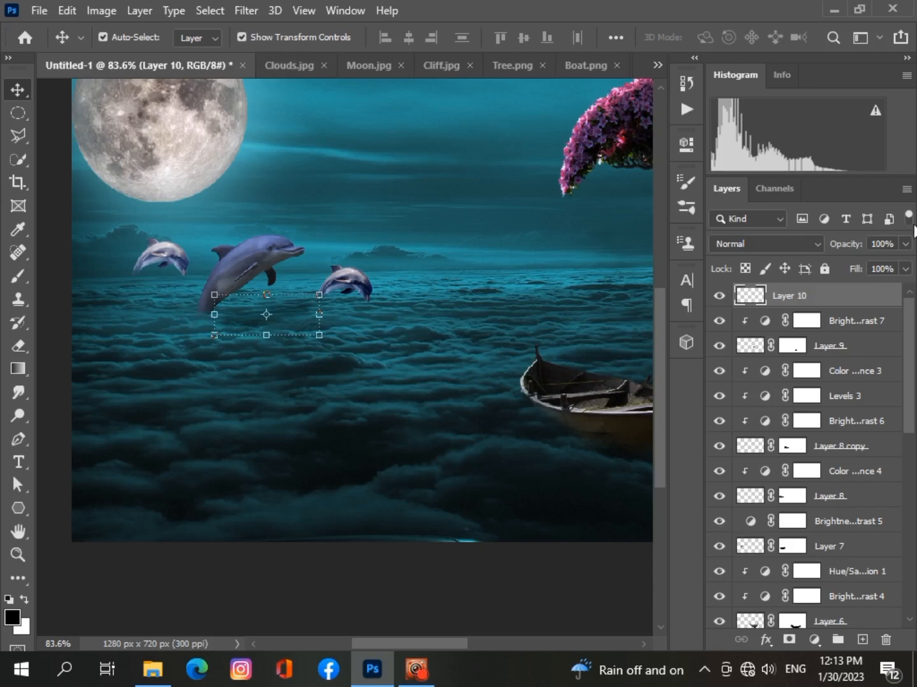
{"action": "scroll", "coordinate": [376, 321], "scroll_direction": "down", "scroll_amount": 3}
{"action": "scroll", "coordinate": [376, 321], "scroll_direction": "up", "scroll_amount": 2}
{"action": "key", "text": "ctrl+t"}
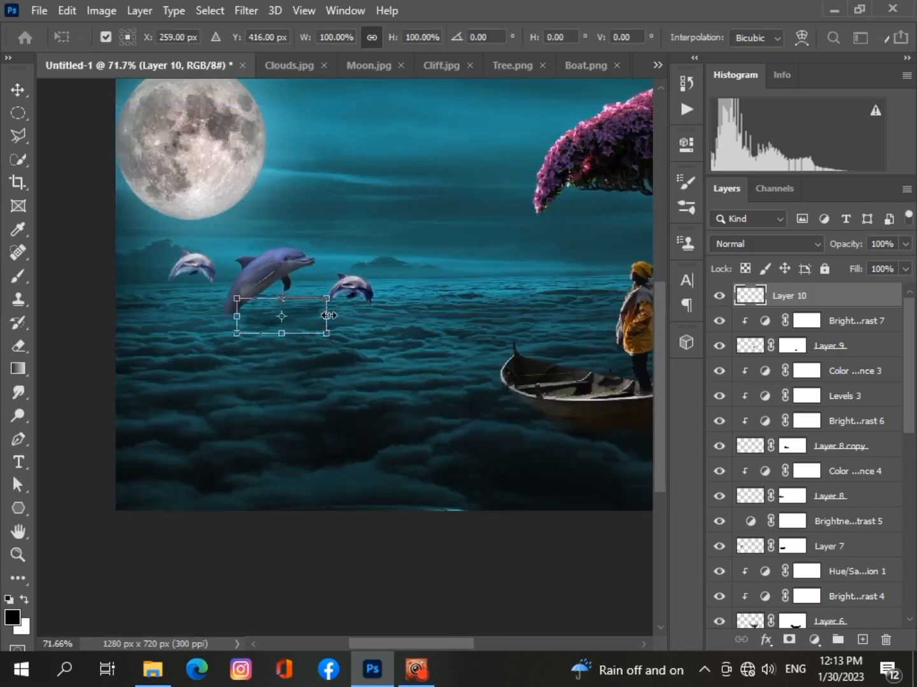
{"action": "left_click_drag", "start_coordinate": [327, 317], "coordinate": [344, 317]}
{"action": "left_click_drag", "start_coordinate": [236, 332], "coordinate": [224, 333]}
{"action": "left_click_drag", "start_coordinate": [345, 300], "coordinate": [333, 299]}
{"action": "left_click_drag", "start_coordinate": [311, 321], "coordinate": [313, 314]}
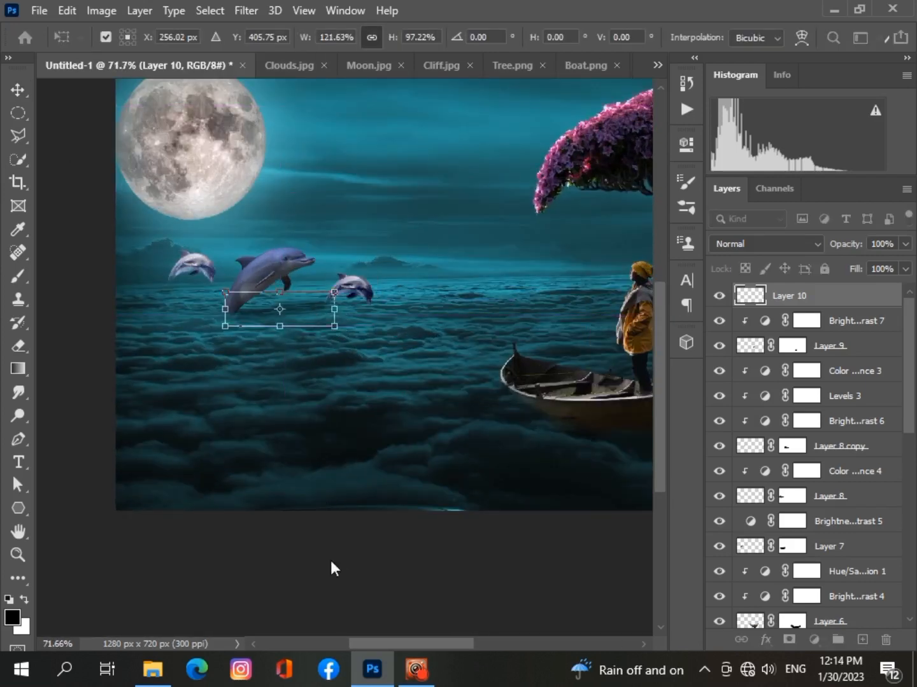
{"action": "left_click", "coordinate": [330, 560]}
Create another layer and paint a soft black shadow with the 40% opacity brush under the small dolphin nearest the moon.
{"action": "scroll", "coordinate": [330, 559], "scroll_direction": "down", "scroll_amount": 3}
{"action": "scroll", "coordinate": [214, 522], "scroll_direction": "up", "scroll_amount": 4}
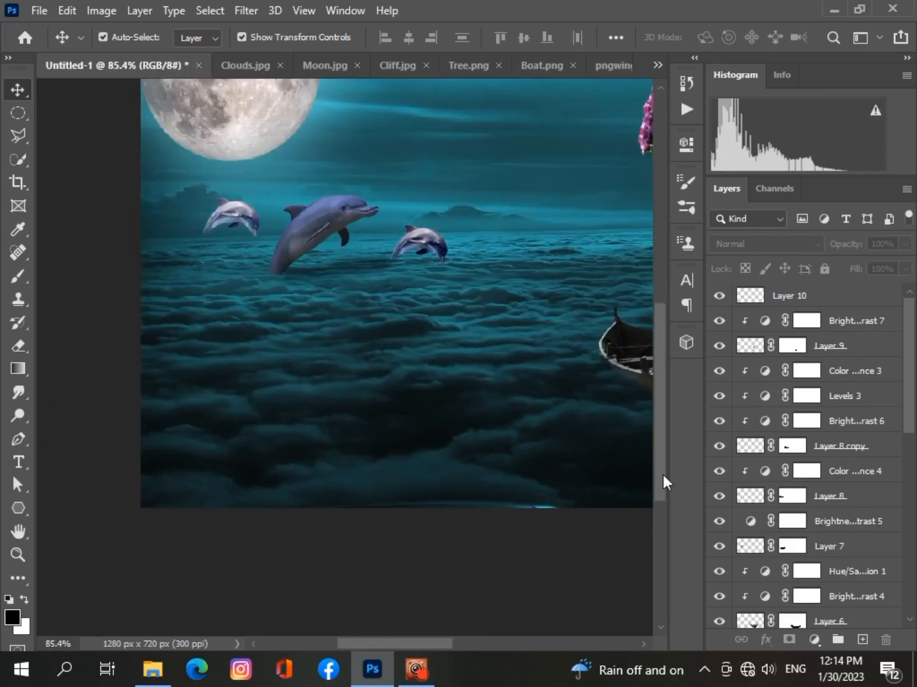
{"action": "scroll", "coordinate": [217, 441], "scroll_direction": "up", "scroll_amount": 2}
{"action": "left_click", "coordinate": [861, 638]}
{"action": "left_click", "coordinate": [17, 276]}
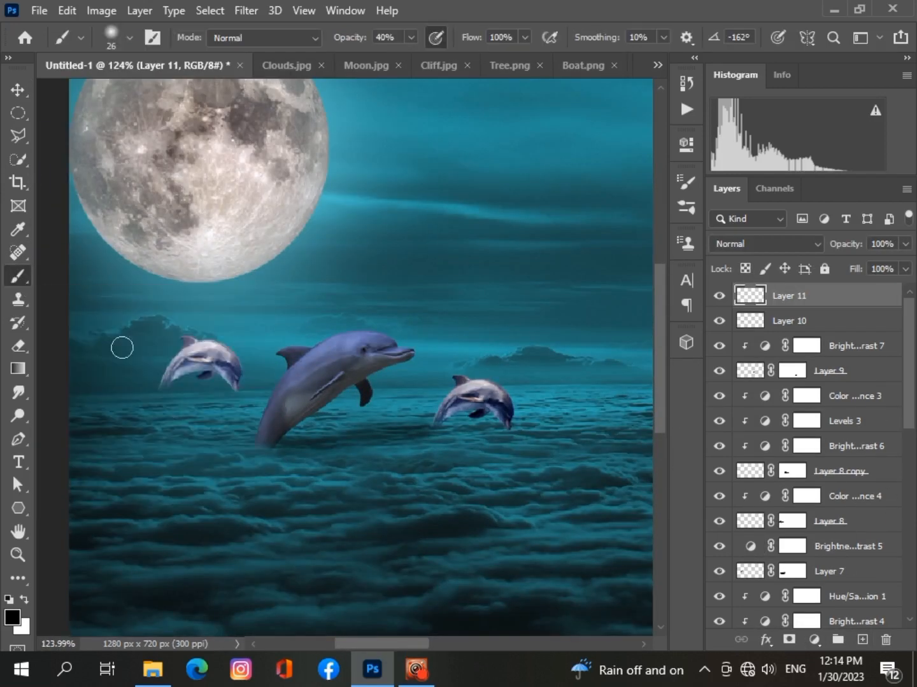
Stretch the shadow of the small dolphin nearest the moon to 118.18% width and 65.96% height and position it beneath the body.
{"action": "left_click", "coordinate": [18, 90]}
{"action": "left_click_drag", "start_coordinate": [221, 409], "coordinate": [200, 397]}
{"action": "left_click", "coordinate": [228, 448]}
{"action": "left_click_drag", "start_coordinate": [150, 412], "coordinate": [141, 414]}
{"action": "scroll", "coordinate": [416, 573], "scroll_direction": "down", "scroll_amount": 9}
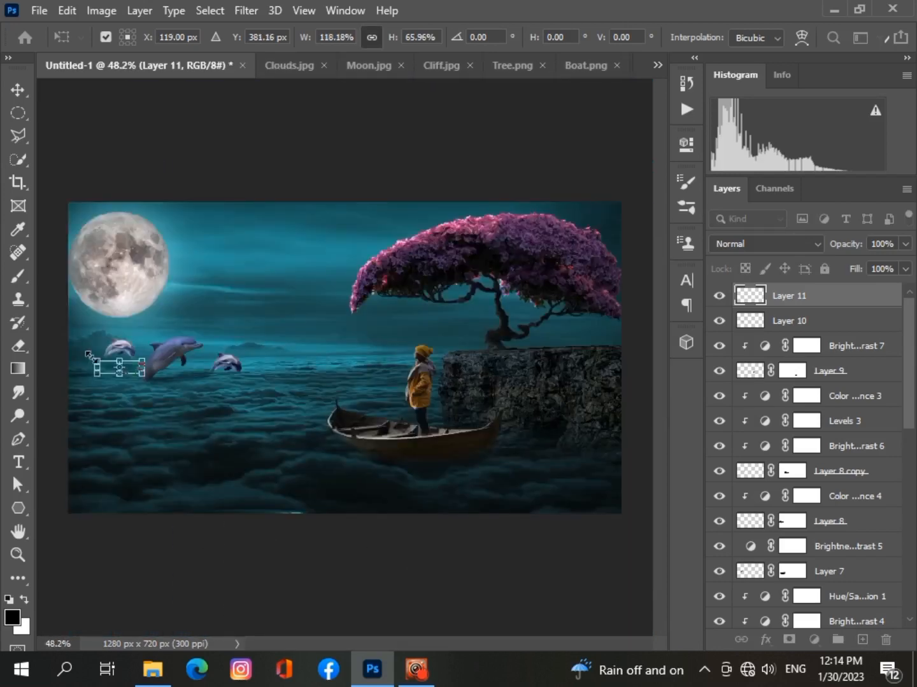
{"action": "key", "text": "Return"}
{"action": "left_click", "coordinate": [197, 551]}
Create another layer and paint a soft black shadow with the brush under the small dolphin nearest the boat.
{"action": "scroll", "coordinate": [266, 381], "scroll_direction": "up", "scroll_amount": 9}
{"action": "key", "text": "ctrl+shift+alt+n"}
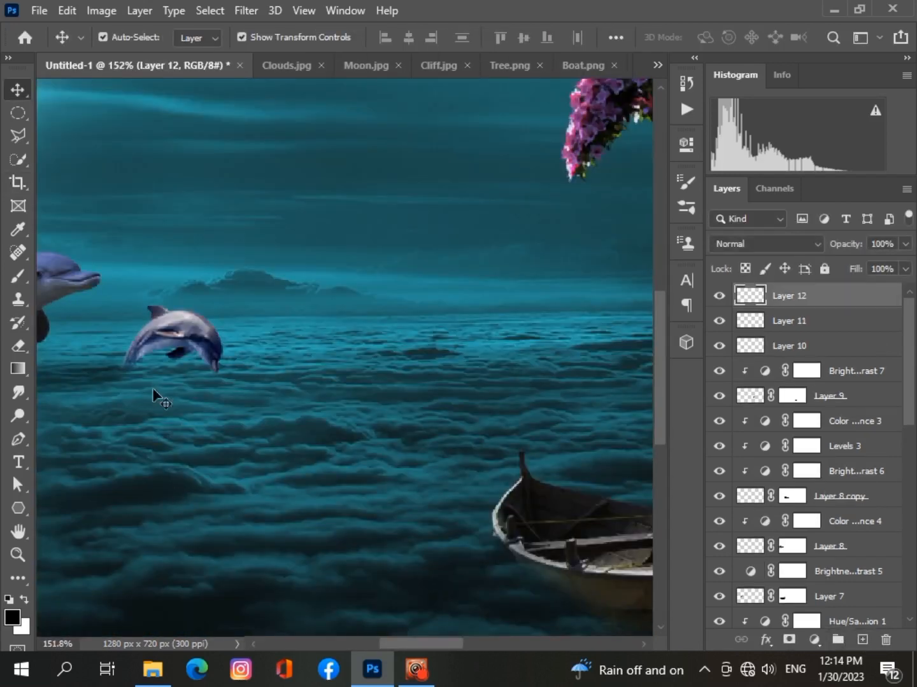
{"action": "key", "text": "b"}
Stretch the shadow of the small dolphin nearest the boat to 180.69% width and 73.73% height and place it on the clouds below.
{"action": "left_click", "coordinate": [18, 89]}
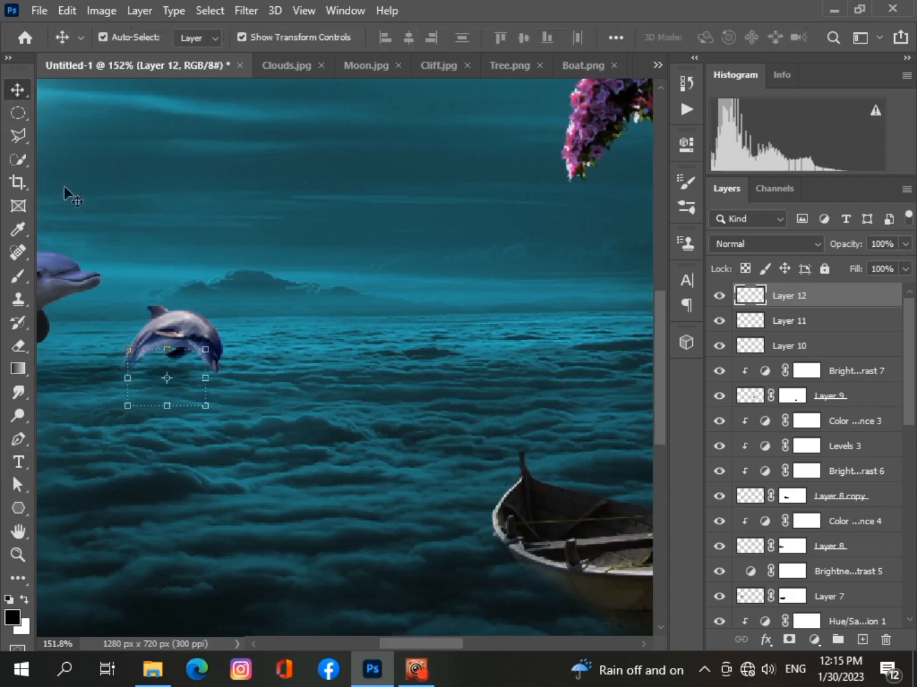
{"action": "left_click_drag", "start_coordinate": [206, 378], "coordinate": [254, 380]}
{"action": "left_click_drag", "start_coordinate": [128, 378], "coordinate": [105, 378]}
{"action": "left_click_drag", "start_coordinate": [163, 387], "coordinate": [169, 404]}
{"action": "left_click_drag", "start_coordinate": [185, 368], "coordinate": [176, 388]}
{"action": "left_click_drag", "start_coordinate": [106, 385], "coordinate": [157, 390]}
{"action": "scroll", "coordinate": [155, 463], "scroll_direction": "down", "scroll_amount": 7}
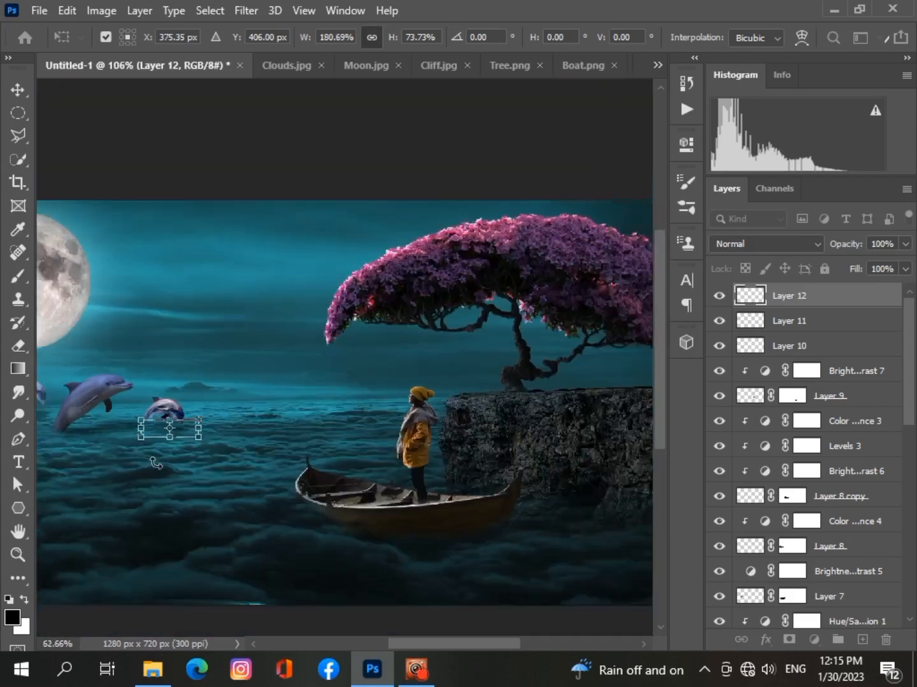
{"action": "left_click", "coordinate": [483, 158]}
{"action": "left_click", "coordinate": [483, 158]}
{"action": "scroll", "coordinate": [196, 550], "scroll_direction": "up", "scroll_amount": 5}
{"action": "scroll", "coordinate": [196, 550], "scroll_direction": "down", "scroll_amount": 5}
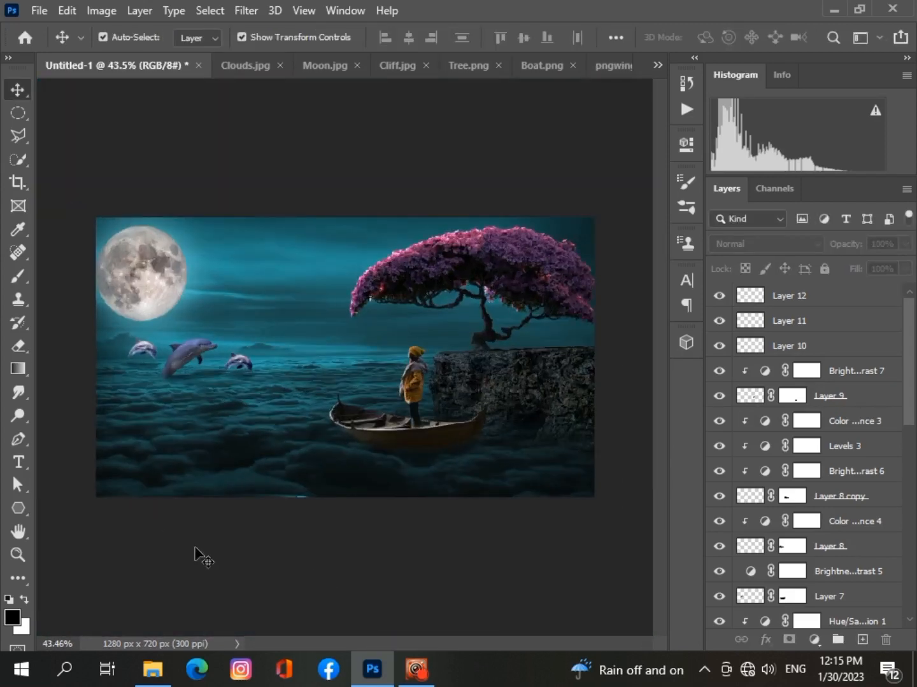
{"action": "scroll", "coordinate": [196, 550], "scroll_direction": "up", "scroll_amount": 1}
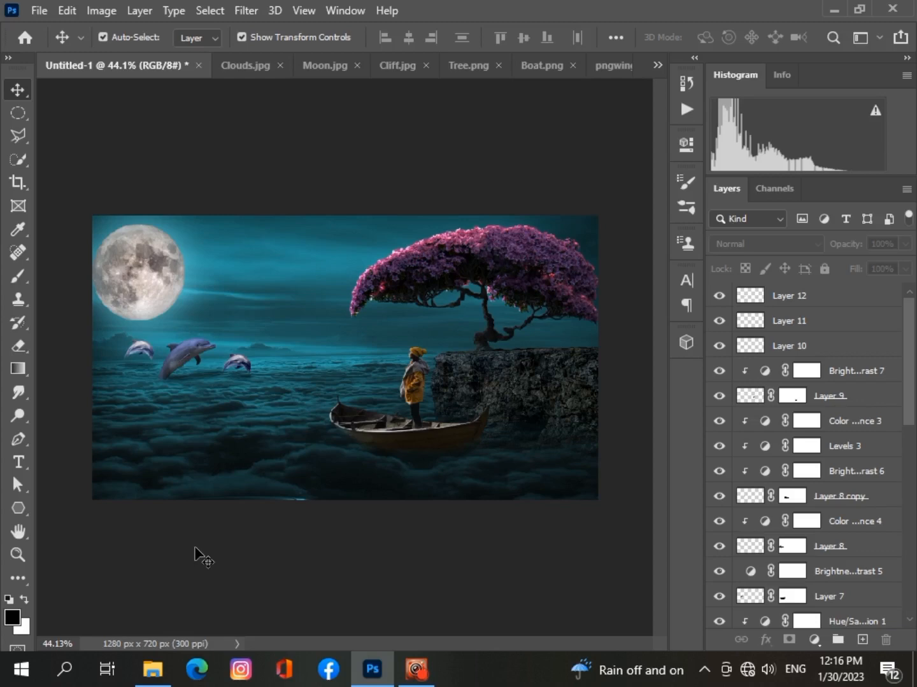
Open 108885-bird-raven-free-photo.png and paste the raven into the Untitled-1 composite as a new layer.
{"action": "key", "text": "ctrl+o"}
{"action": "scroll", "coordinate": [146, 180], "scroll_direction": "down", "scroll_amount": 2}
{"action": "left_click", "coordinate": [328, 146]}
{"action": "left_click", "coordinate": [403, 444]}
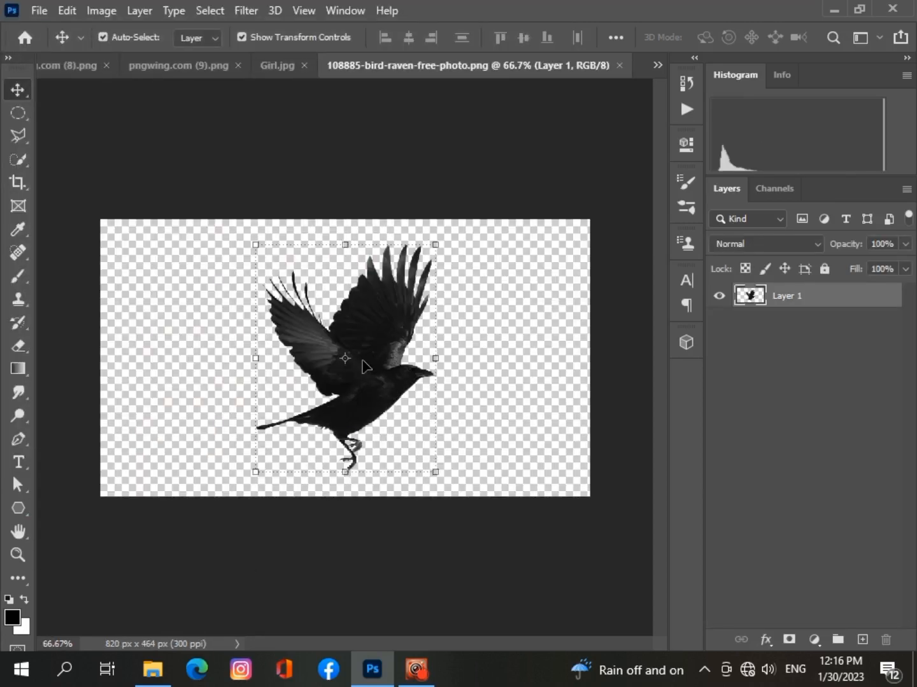
{"action": "left_click", "coordinate": [657, 66]}
{"action": "left_click", "coordinate": [700, 66]}
{"action": "key", "text": "ctrl+v"}
Scale the pasted raven down to a small silhouette and position it over the moon.
{"action": "left_click_drag", "start_coordinate": [285, 284], "coordinate": [370, 389]}
{"action": "left_click_drag", "start_coordinate": [386, 416], "coordinate": [83, 297]}
{"action": "scroll", "coordinate": [160, 307], "scroll_direction": "up", "scroll_amount": 3}
{"action": "scroll", "coordinate": [105, 381], "scroll_direction": "down", "scroll_amount": 2}
{"action": "key", "text": "Return"}
{"action": "left_click", "coordinate": [160, 557]}
{"action": "left_click", "coordinate": [116, 267]}
{"action": "key", "text": "Return"}
Duplicate the raven layer to add a second bird in front of the moon.
{"action": "left_click", "coordinate": [173, 555]}
{"action": "left_click", "coordinate": [118, 268]}
{"action": "key", "text": "ctrl+j"}
{"action": "scroll", "coordinate": [120, 268], "scroll_direction": "up", "scroll_amount": 4}
{"action": "scroll", "coordinate": [88, 306], "scroll_direction": "down", "scroll_amount": 5}
{"action": "key", "text": "Return"}
{"action": "left_click", "coordinate": [156, 550]}
{"action": "scroll", "coordinate": [146, 375], "scroll_direction": "up", "scroll_amount": 2}
Move one raven toward the right side of the moon, apart from the other bird.
{"action": "left_click", "coordinate": [125, 262]}
{"action": "left_click", "coordinate": [131, 252]}
{"action": "left_click_drag", "start_coordinate": [130, 252], "coordinate": [172, 250]}
{"action": "scroll", "coordinate": [129, 249], "scroll_direction": "up", "scroll_amount": 4}
{"action": "key", "text": "Return"}
{"action": "scroll", "coordinate": [764, 320], "scroll_direction": "up", "scroll_amount": 1}
Shrink the raven on the Layer 13 copy layer so it sits smaller on the moon's lower part.
{"action": "left_click", "coordinate": [770, 297]}
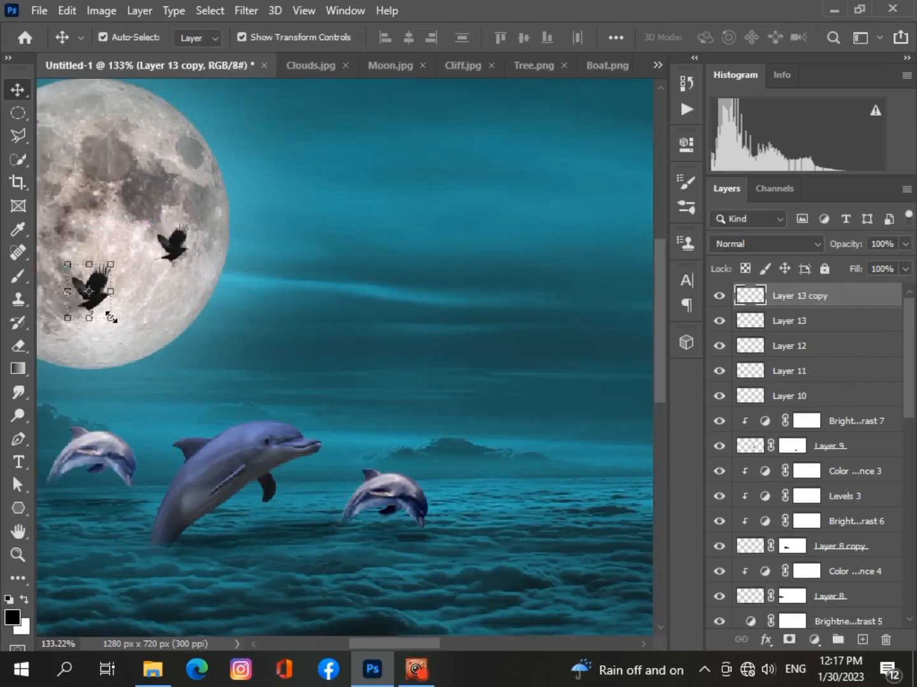
{"action": "left_click_drag", "start_coordinate": [112, 316], "coordinate": [82, 296]}
{"action": "scroll", "coordinate": [225, 443], "scroll_direction": "down", "scroll_amount": 6}
{"action": "key", "text": "Return"}
{"action": "left_click", "coordinate": [175, 504]}
{"action": "scroll", "coordinate": [176, 504], "scroll_direction": "up", "scroll_amount": 3}
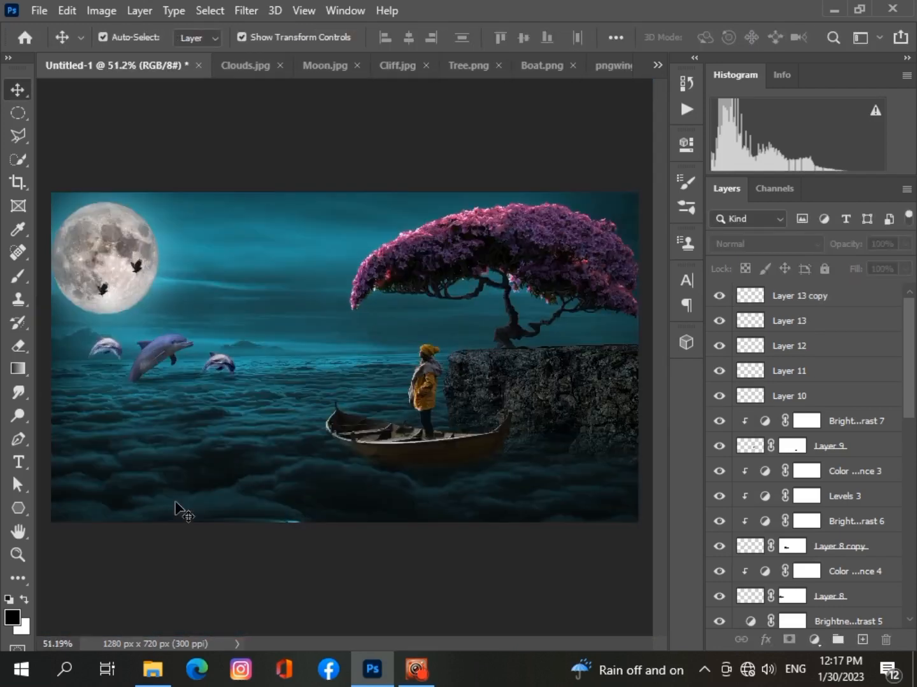
{"action": "scroll", "coordinate": [175, 505], "scroll_direction": "down", "scroll_amount": 2}
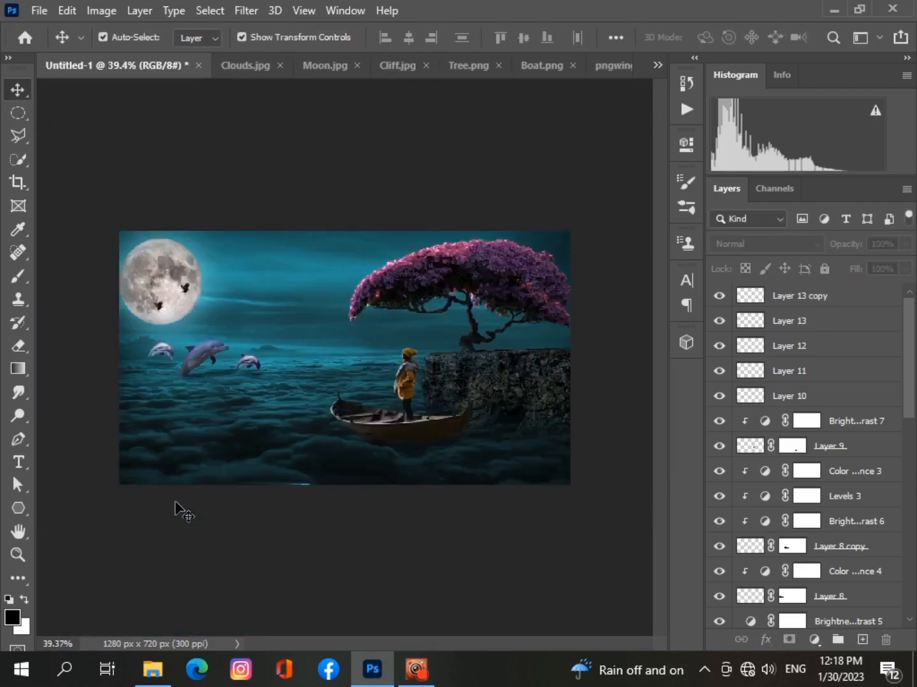